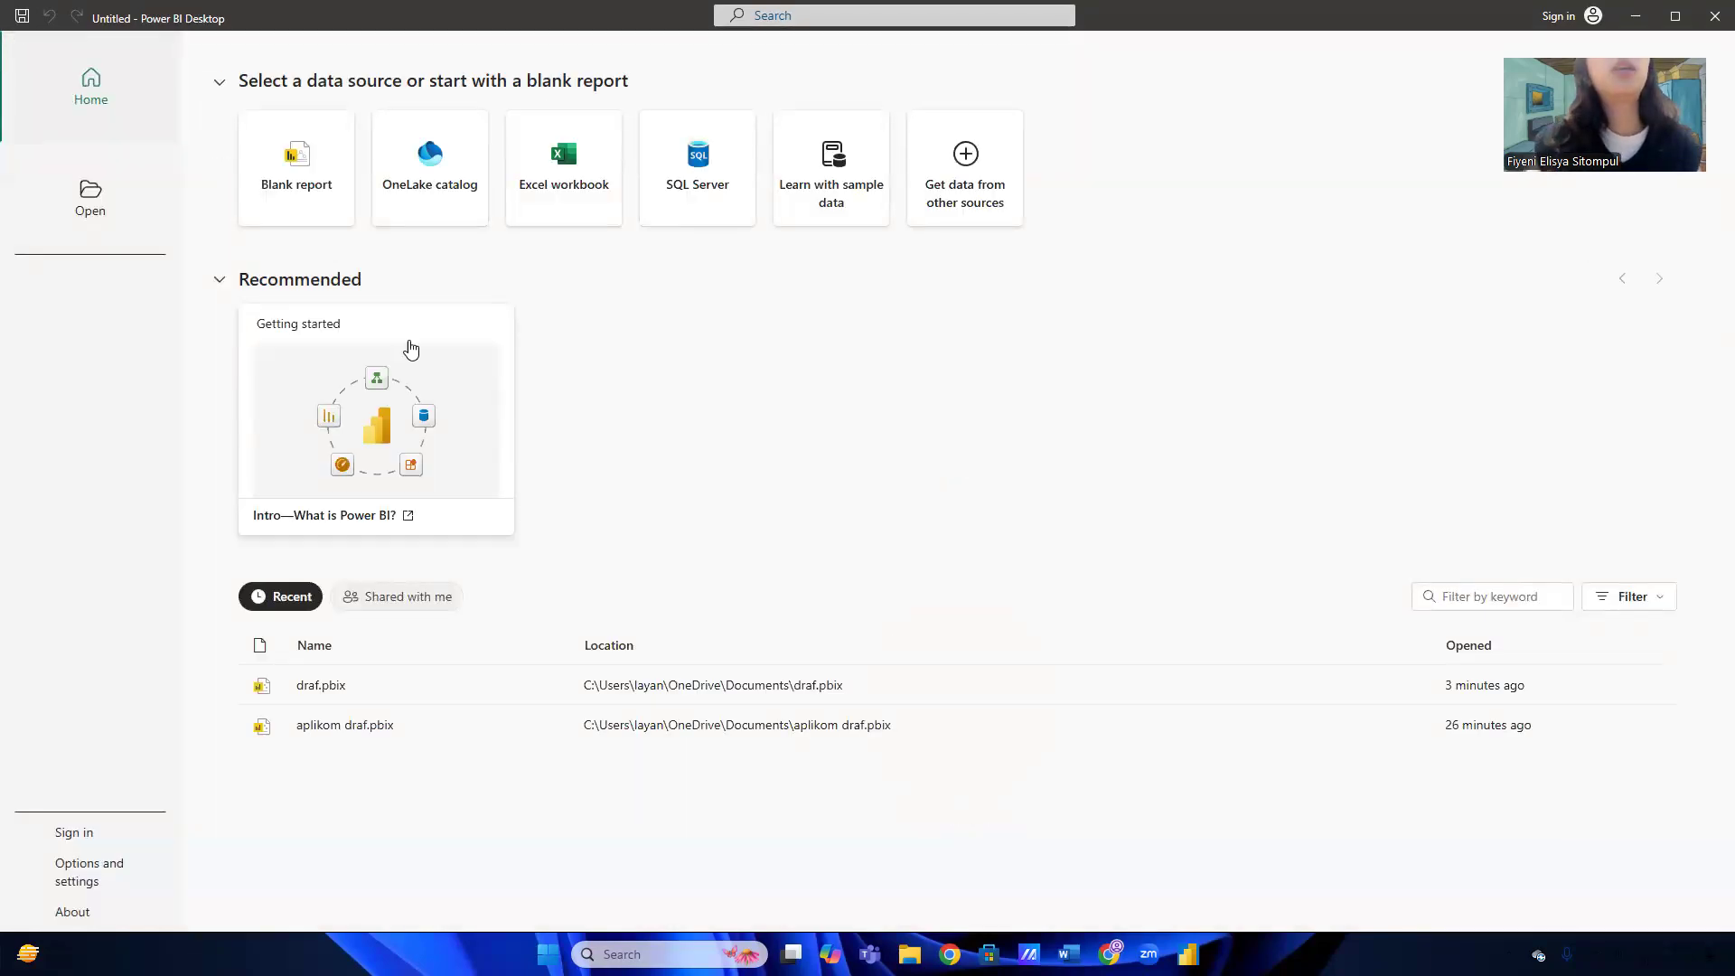
# Start a blank report and connect to a Folder data source
pyautogui.click(304, 186)
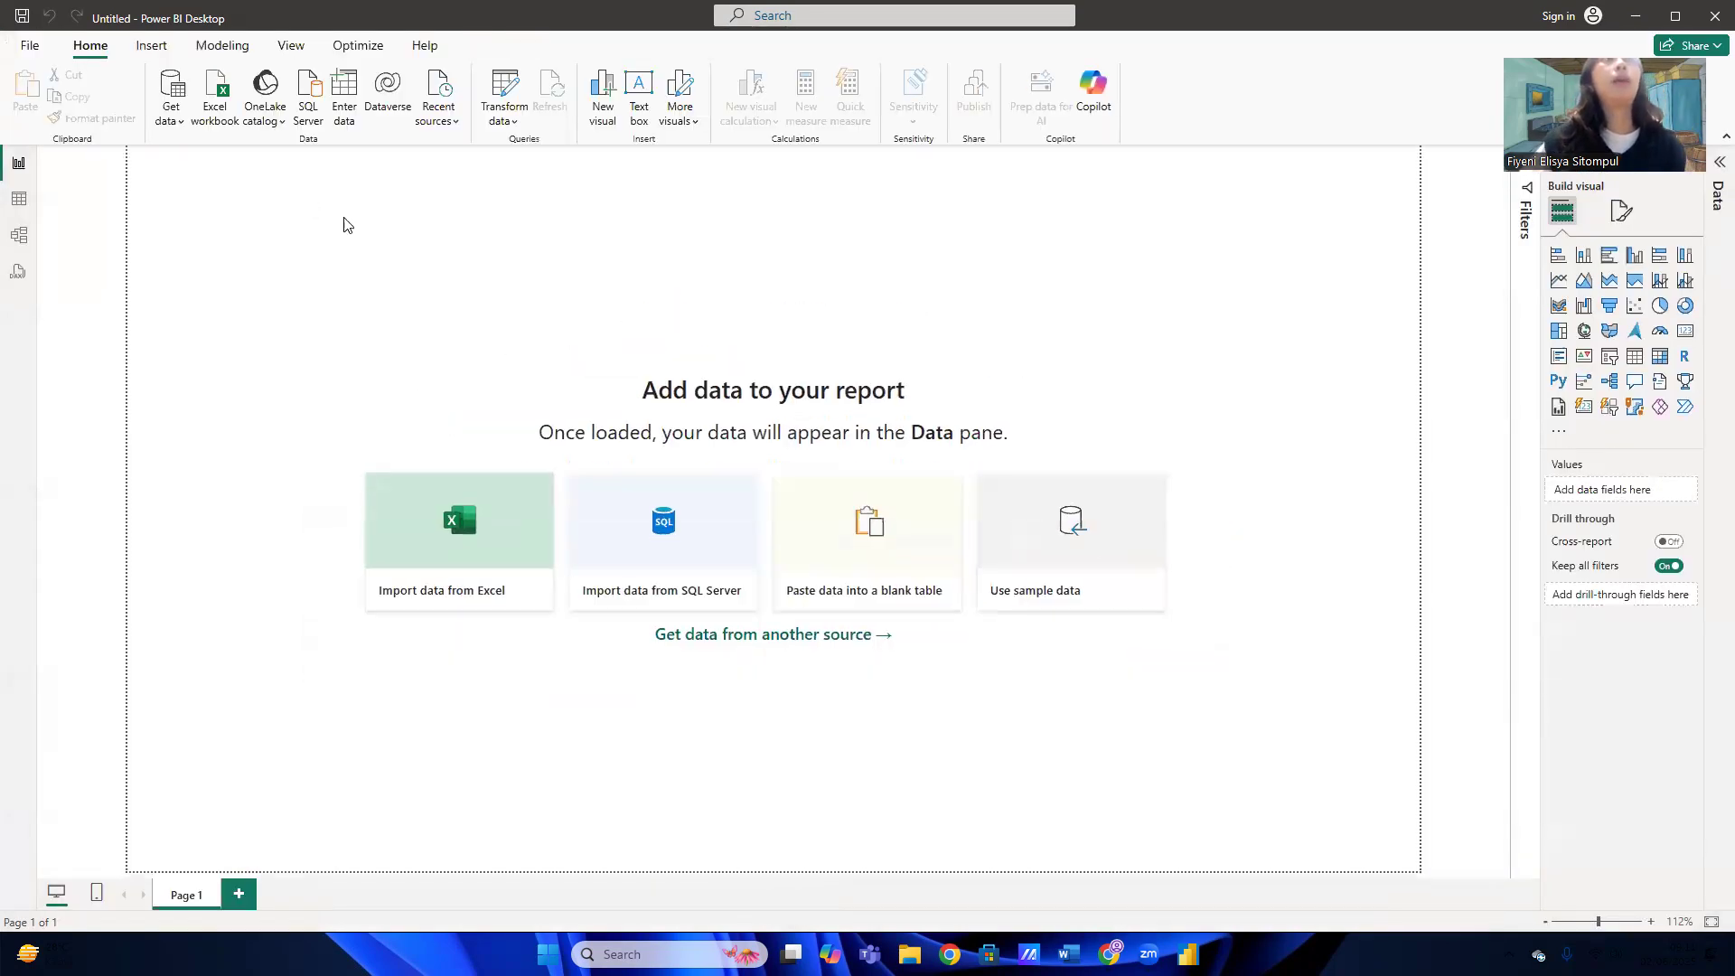
pyautogui.click(181, 86)
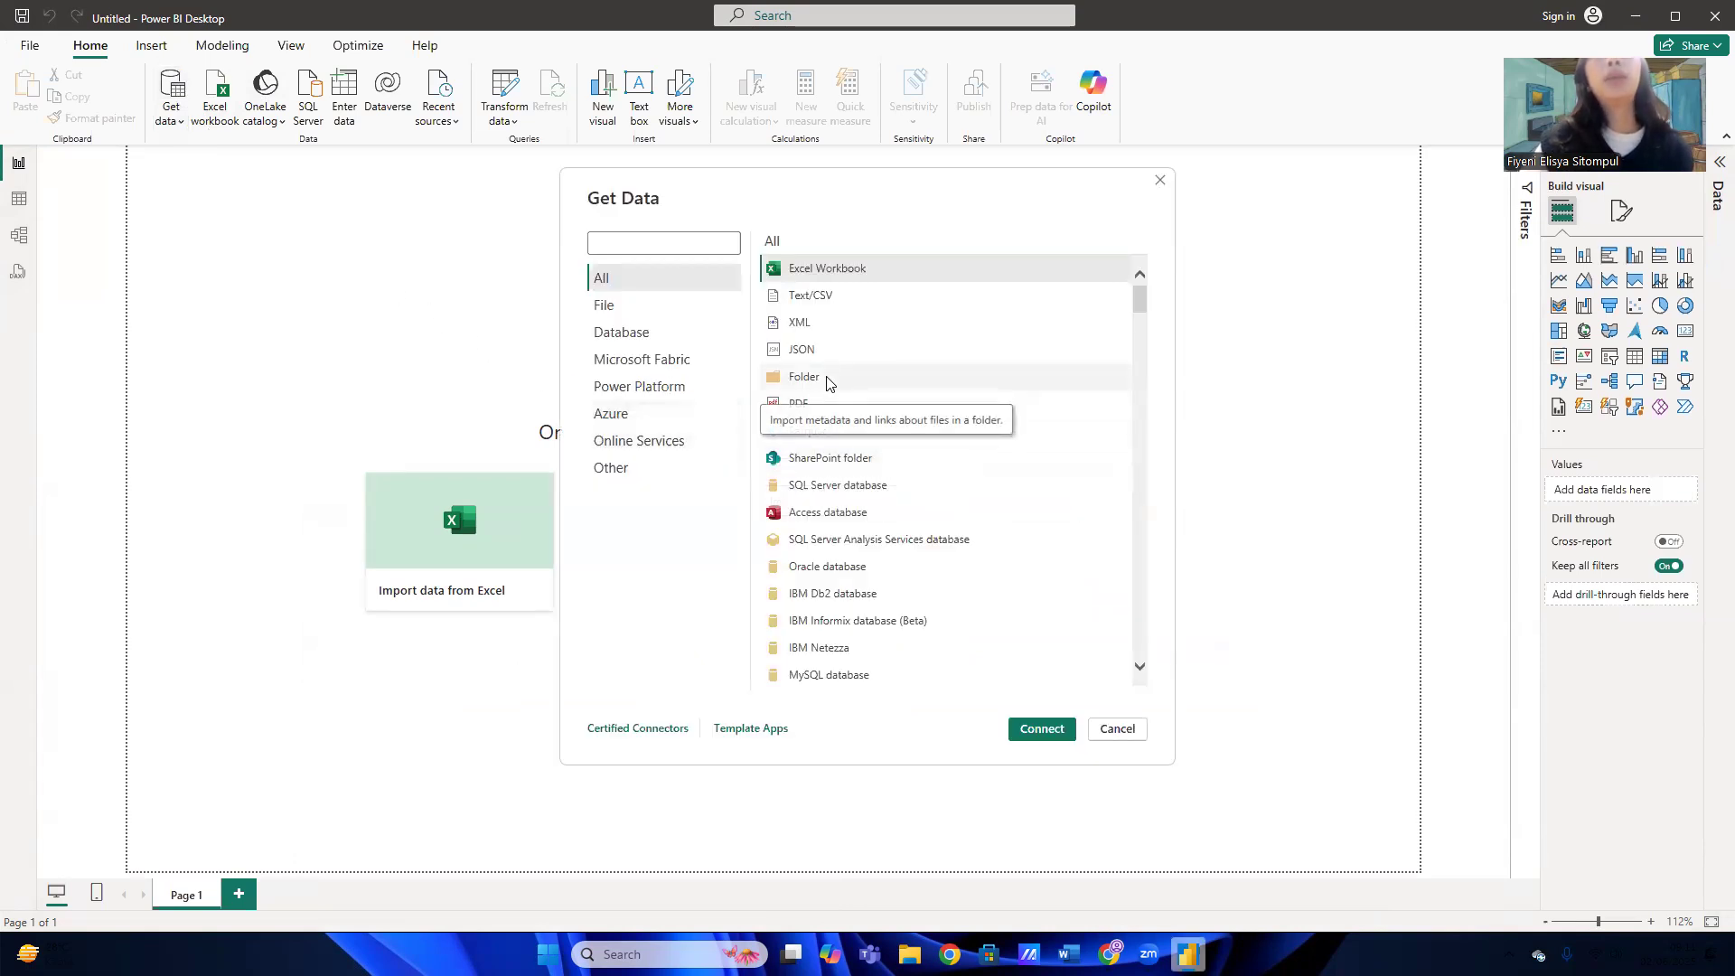
pyautogui.click(827, 378)
pyautogui.click(1049, 733)
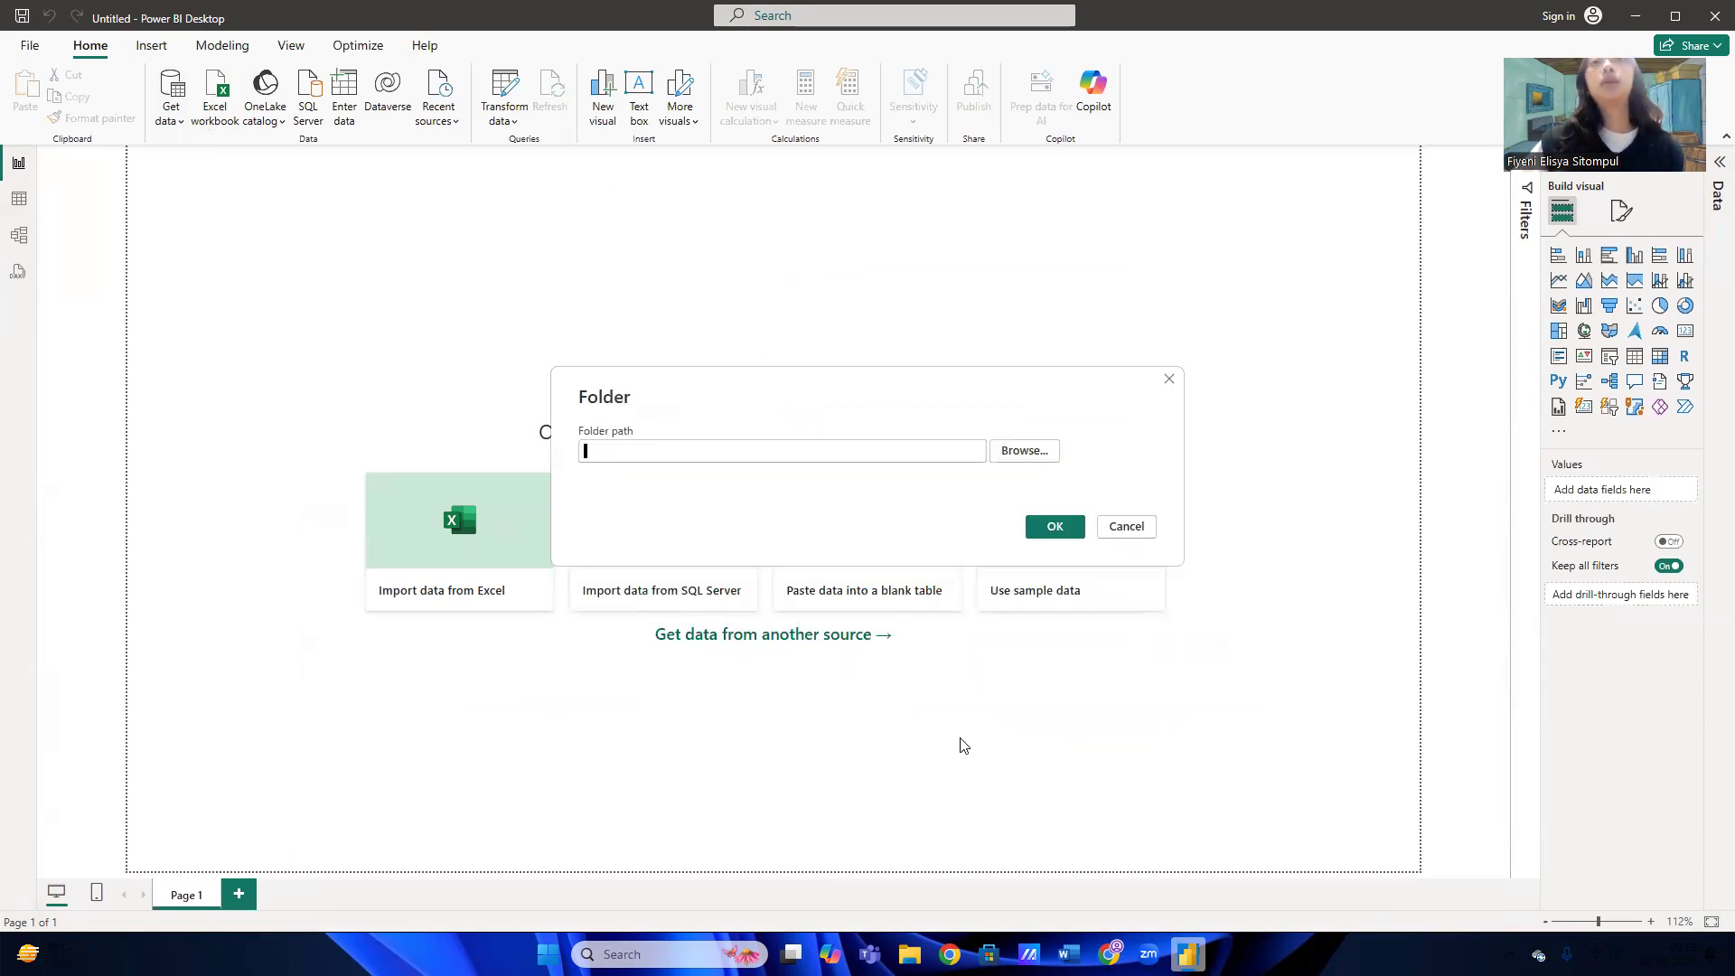
# Choose the Aplikasi Kompputer folder inside Downloads as the folder path and confirm it
pyautogui.click(1024, 452)
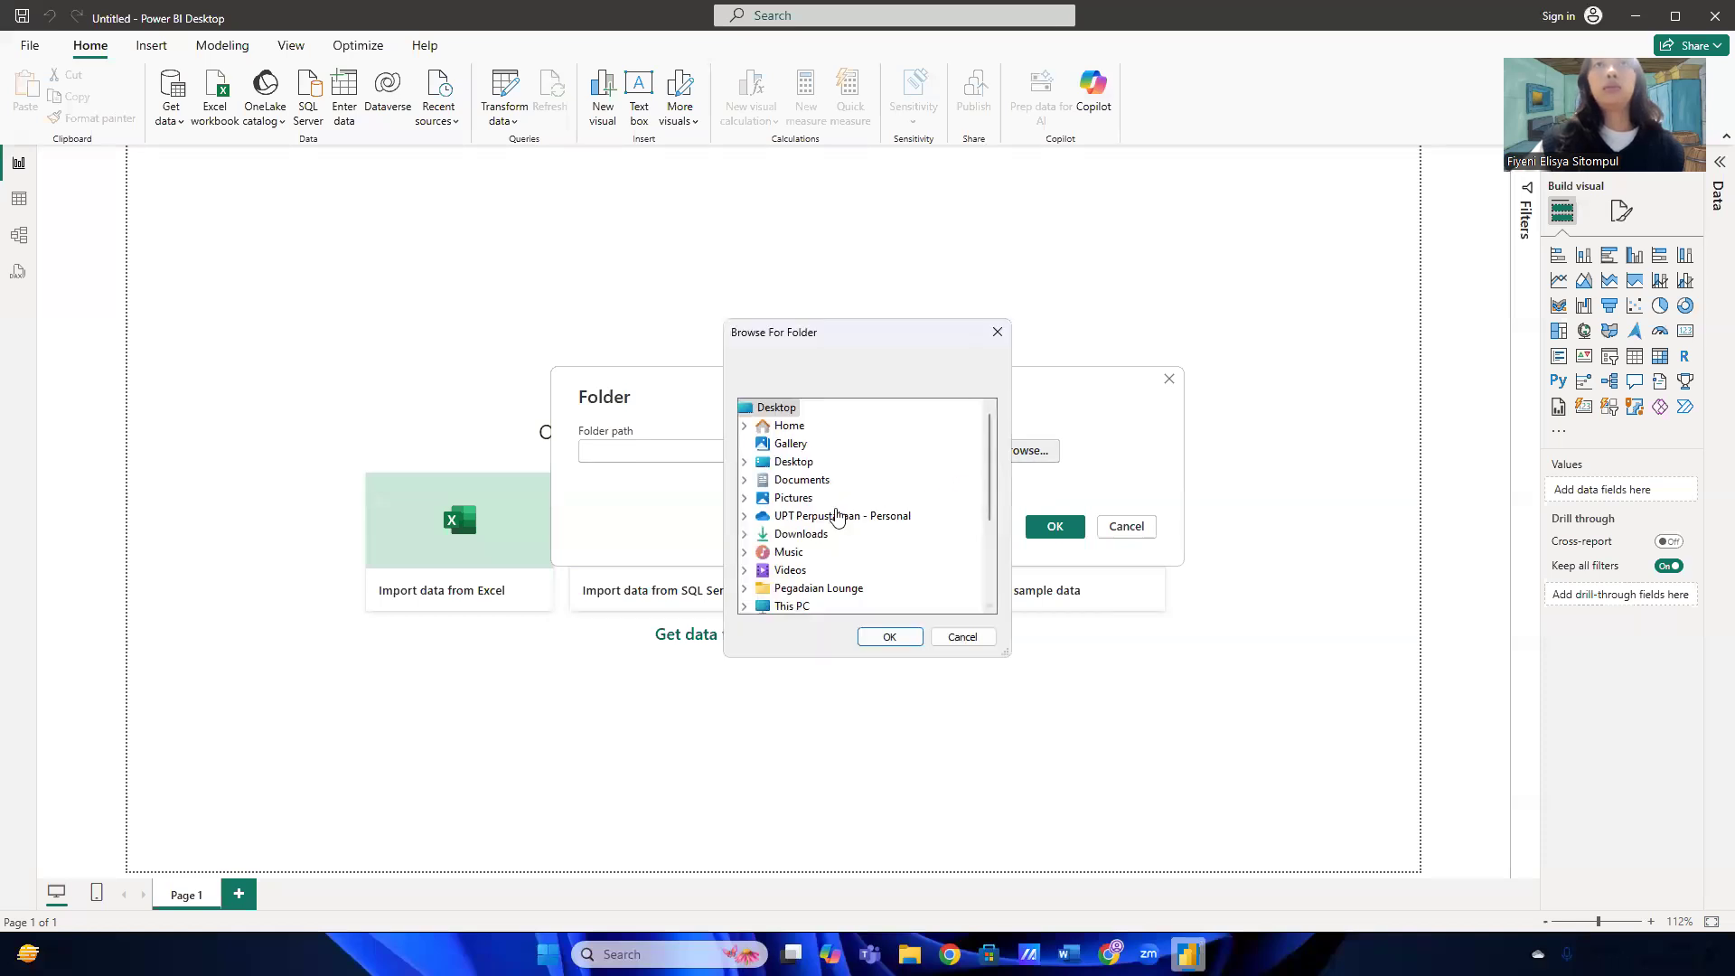
pyautogui.doubleClick(788, 534)
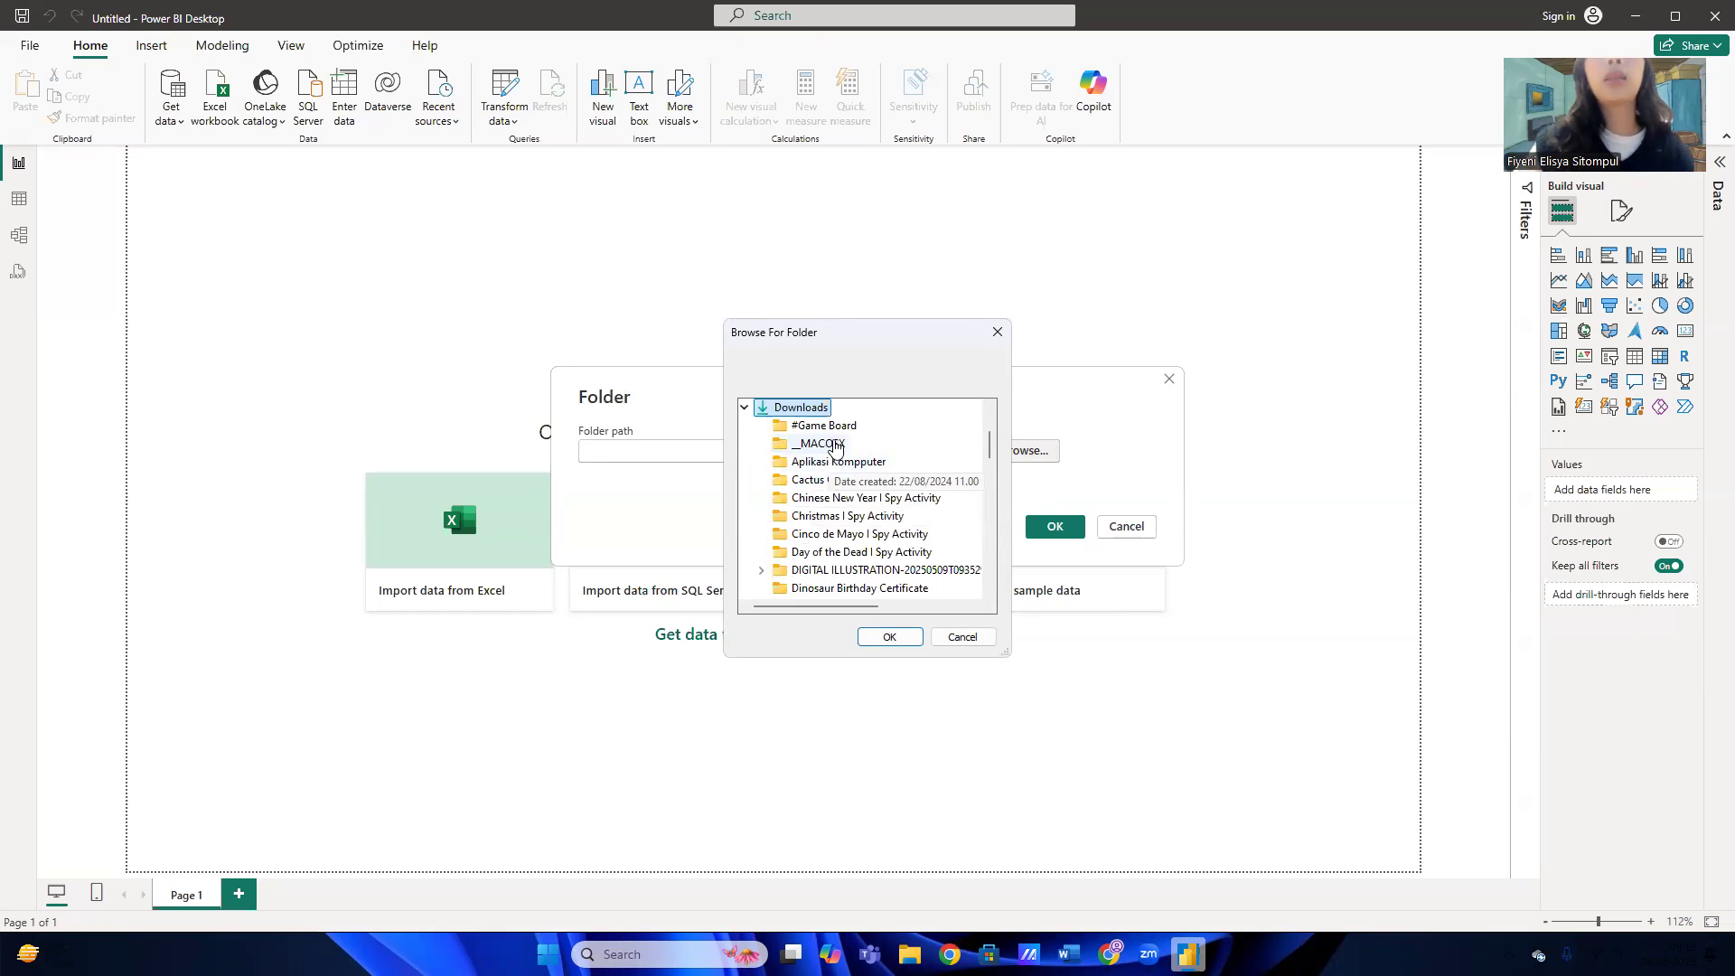
pyautogui.click(843, 463)
pyautogui.click(889, 637)
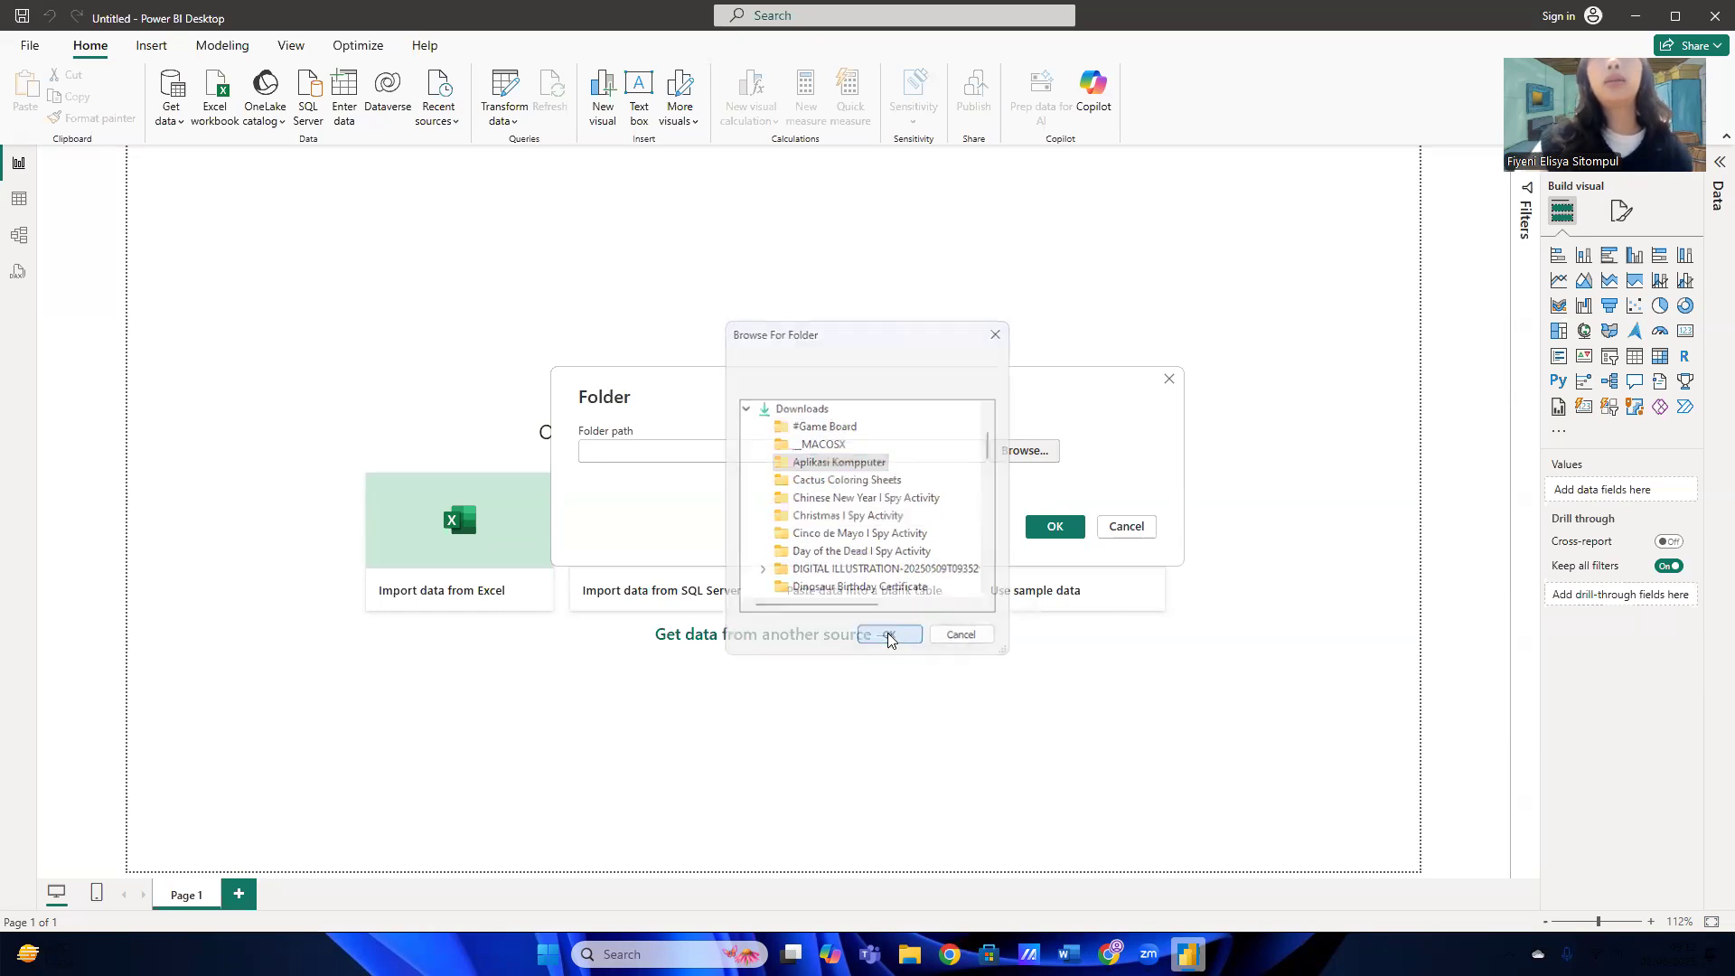
pyautogui.click(1048, 527)
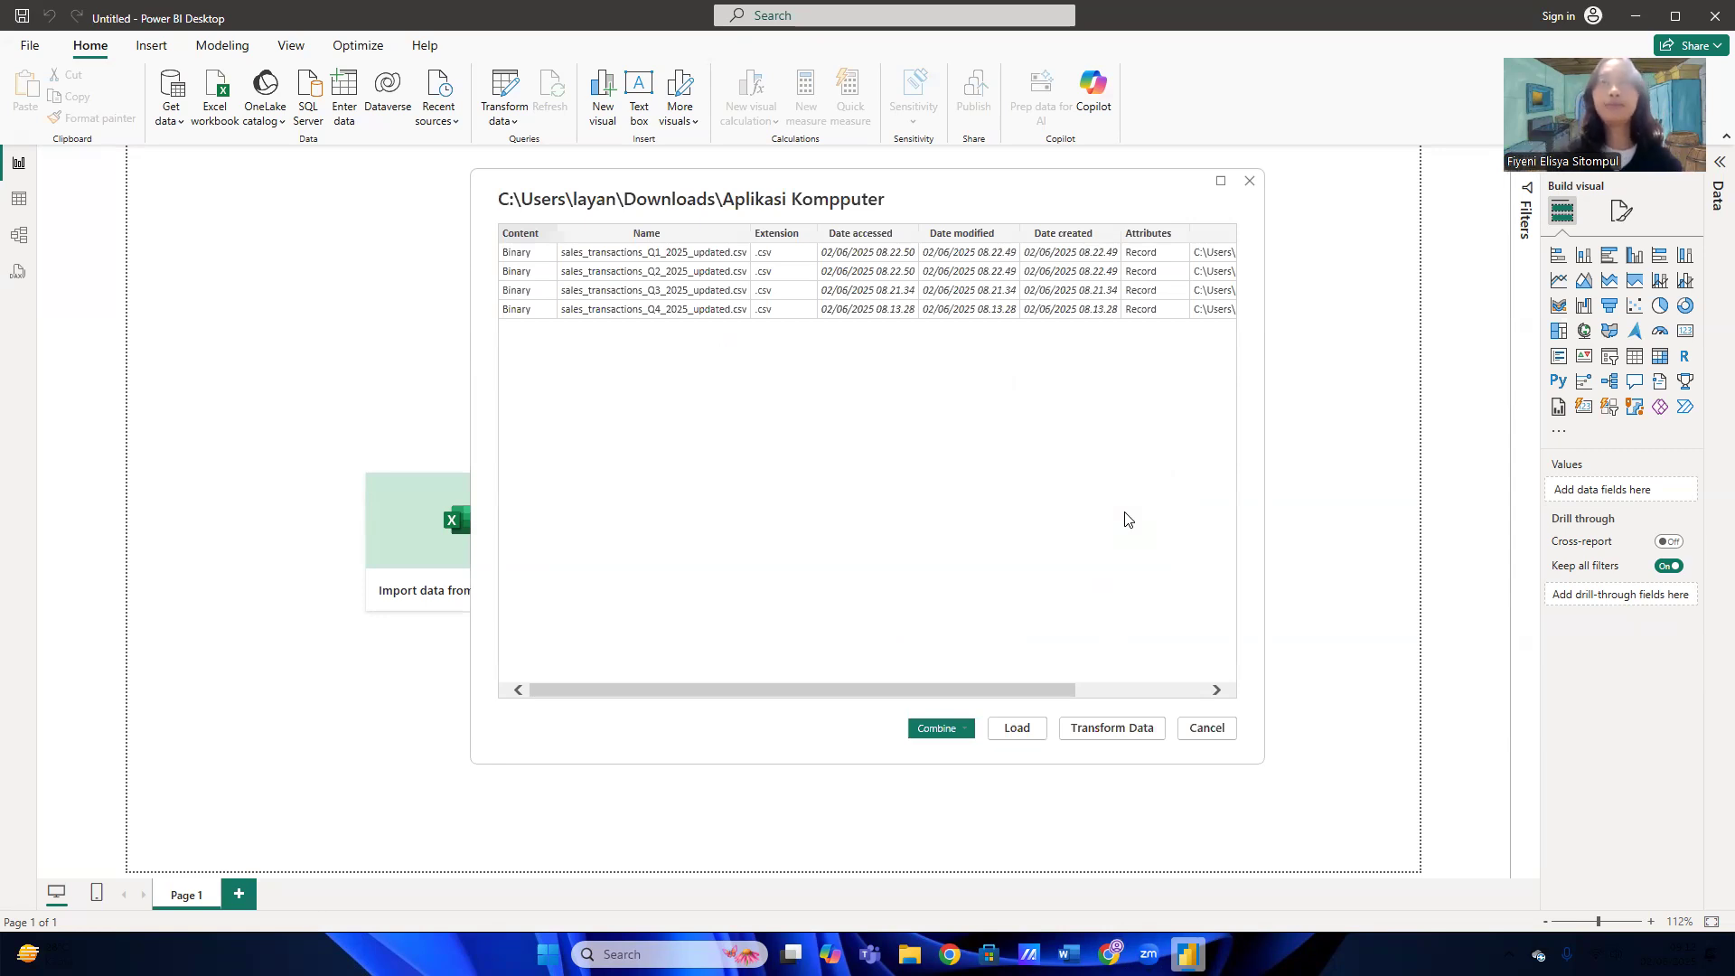
# Combine and transform the folder's CSV files, keeping the first file as sample and comma as delimiter
pyautogui.click(945, 739)
pyautogui.click(965, 750)
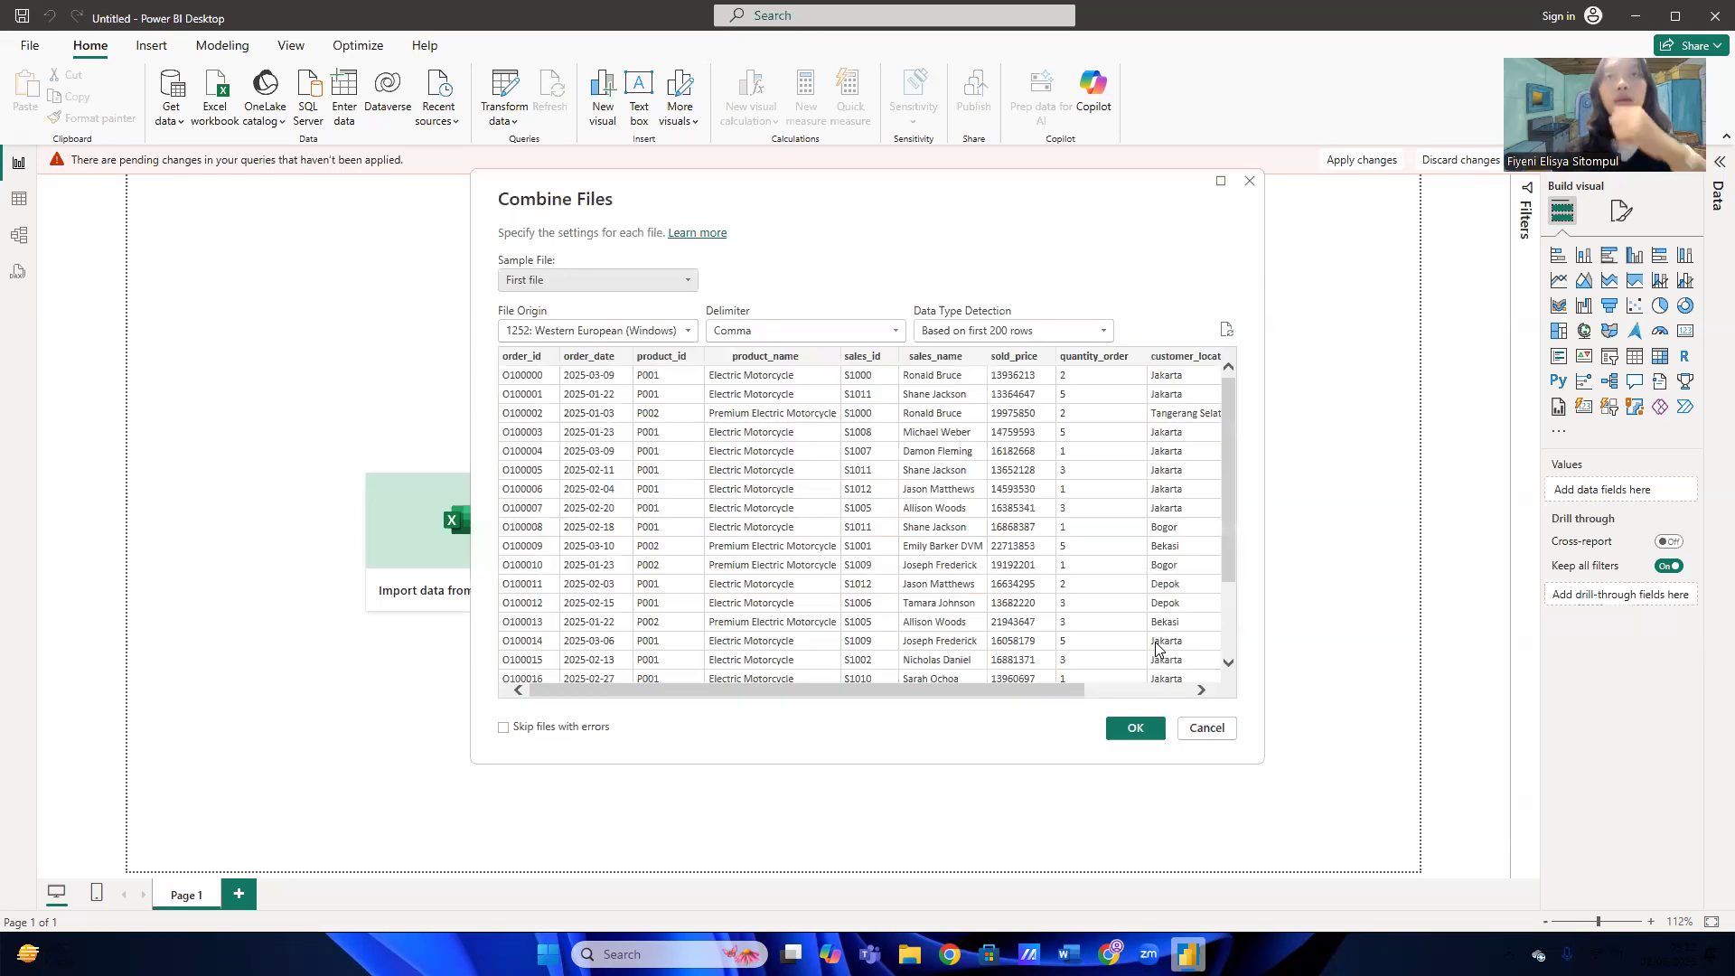
pyautogui.click(1153, 730)
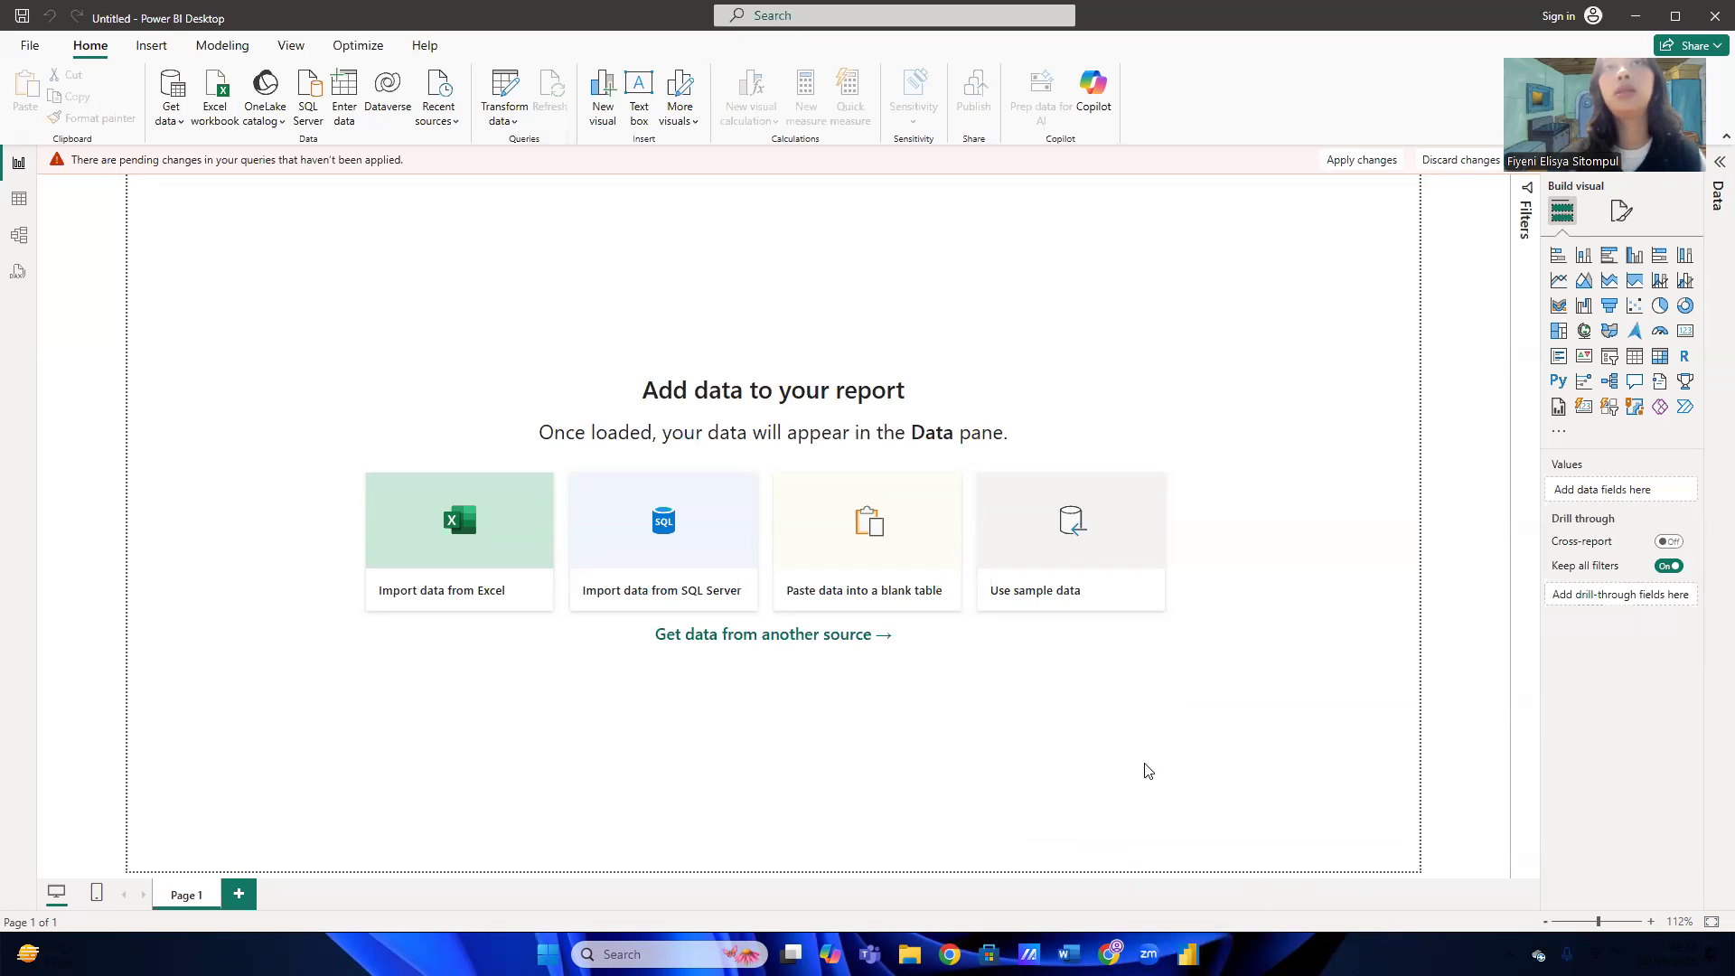
# Review the combined query's columns in the Power Query Editor, and close and apply it to the report
pyautogui.moveTo(1188, 954)
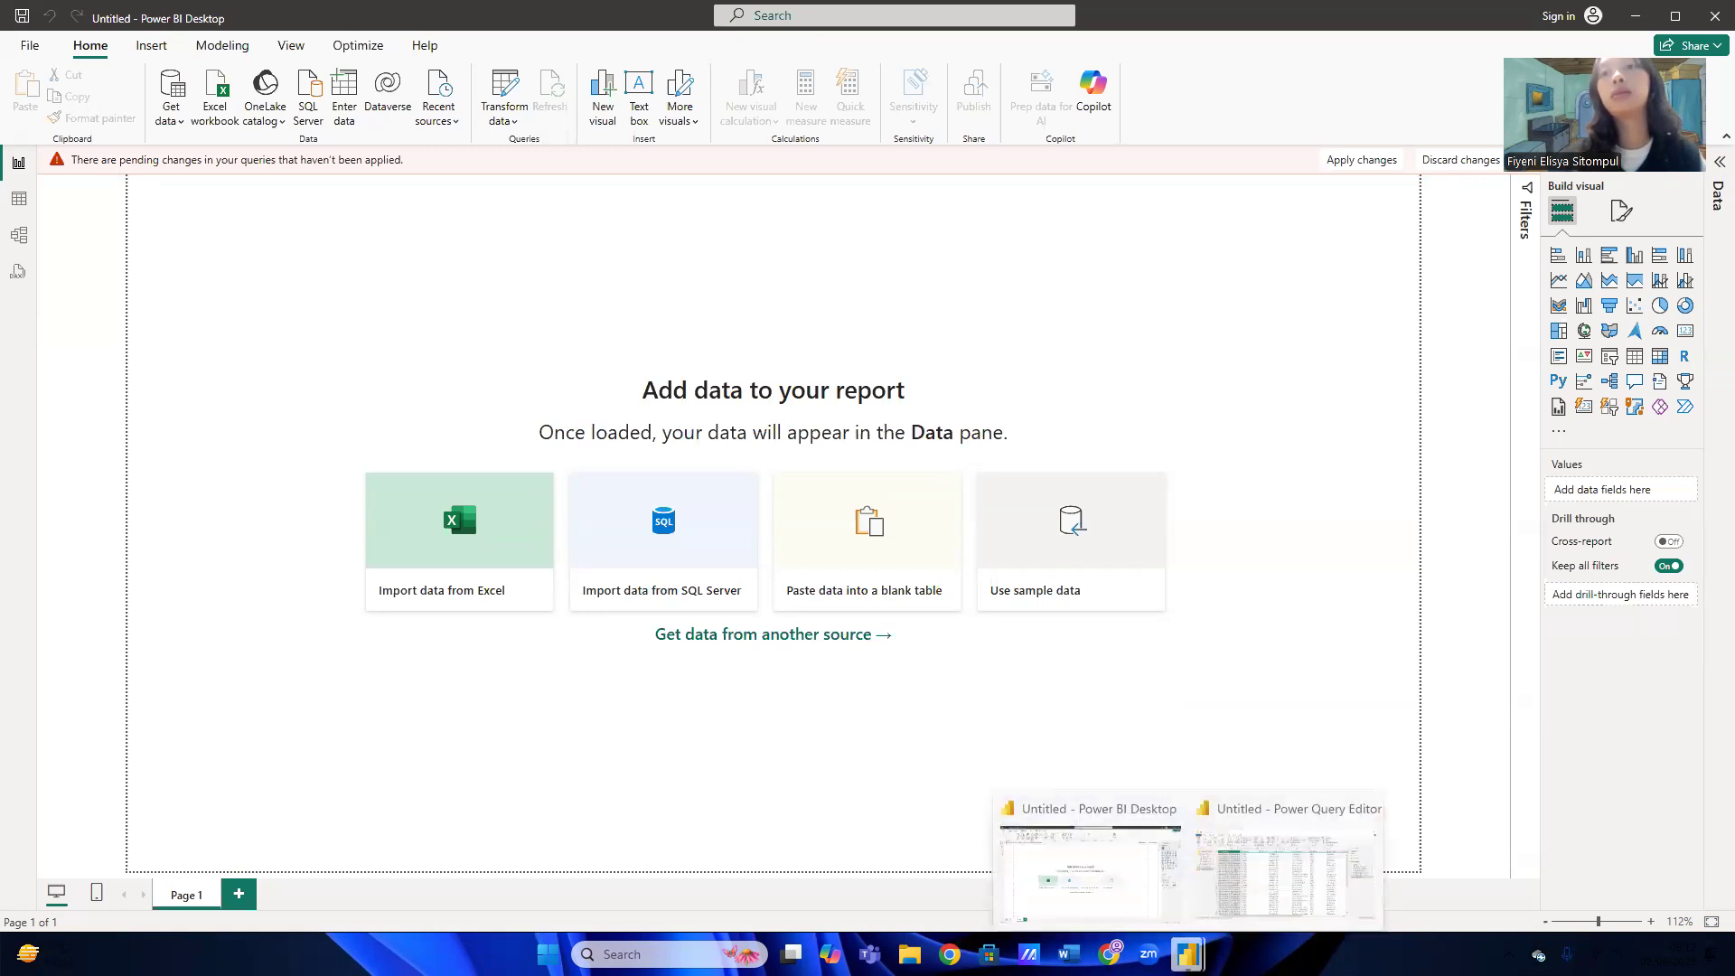
pyautogui.click(1265, 872)
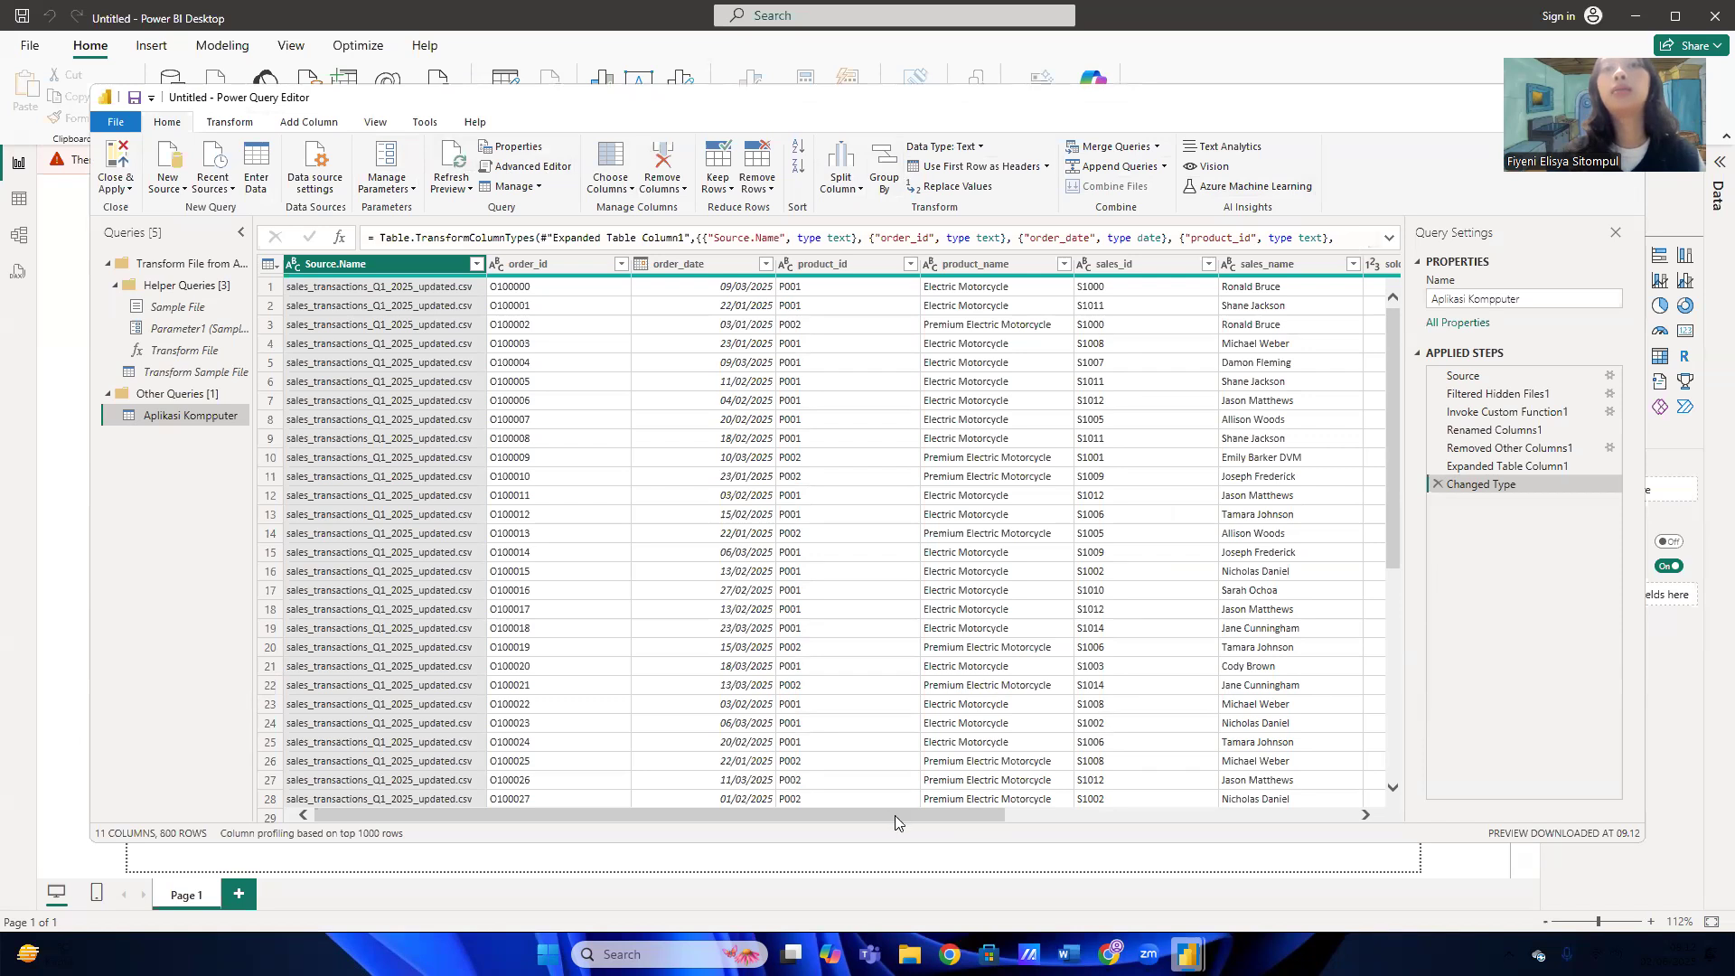
pyautogui.moveTo(787, 810); pyautogui.dragTo(1142, 830)
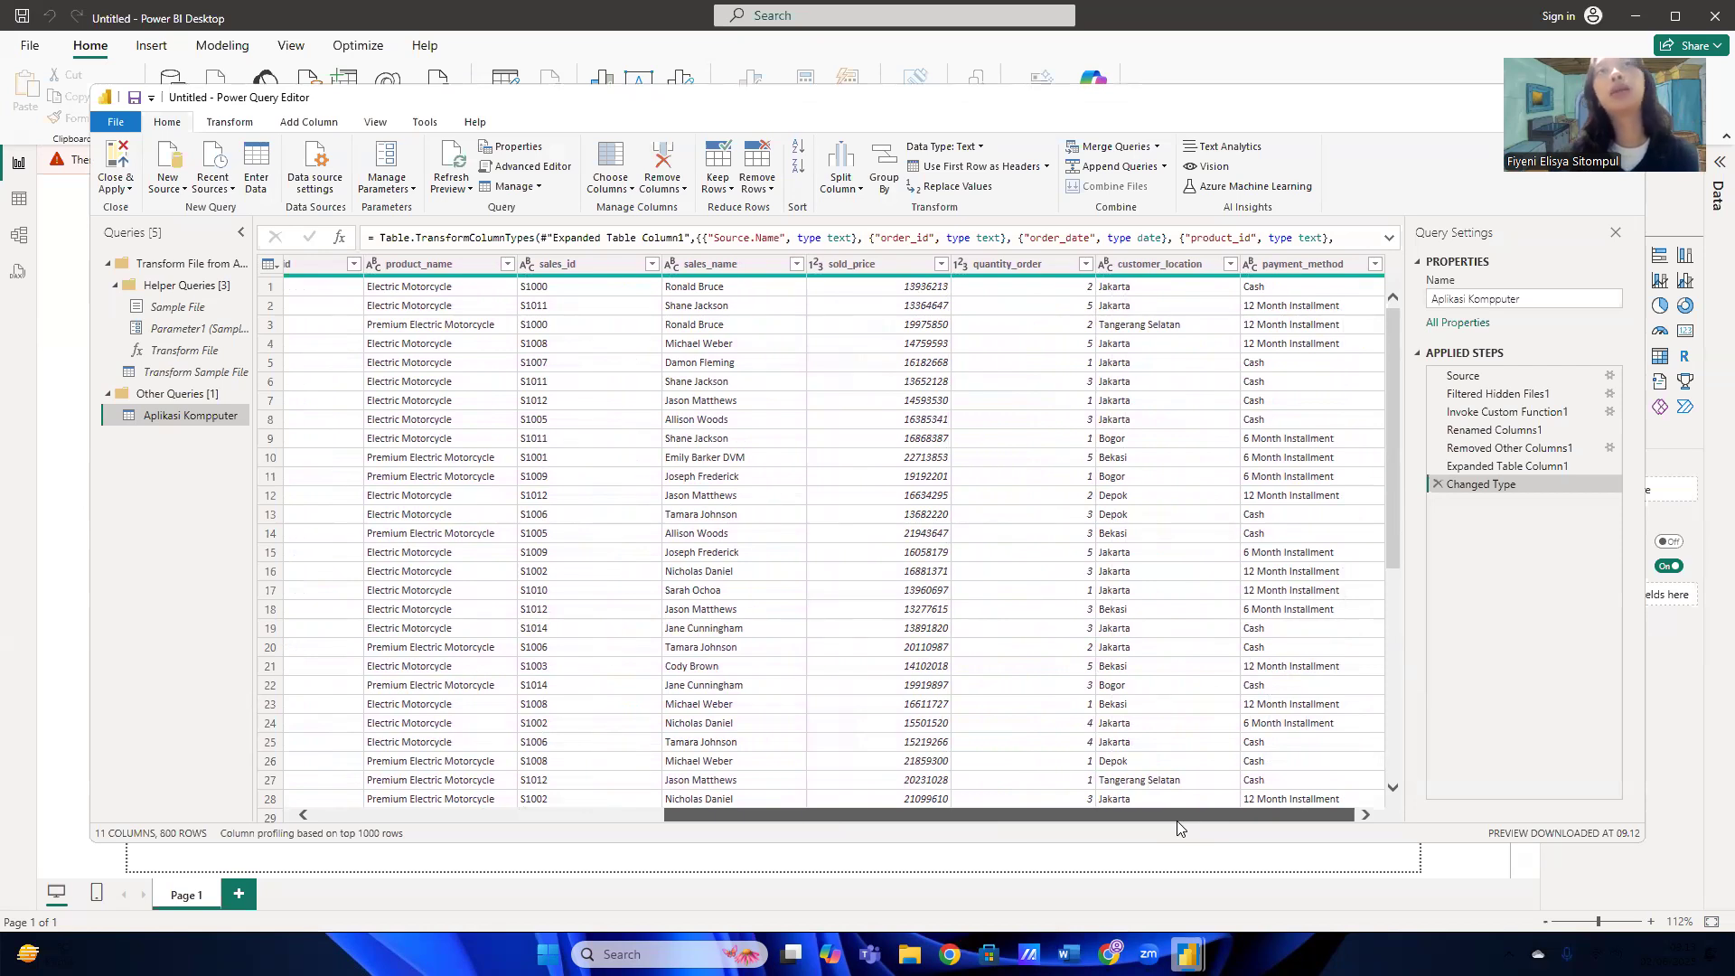
pyautogui.moveTo(1178, 827); pyautogui.dragTo(1178, 827)
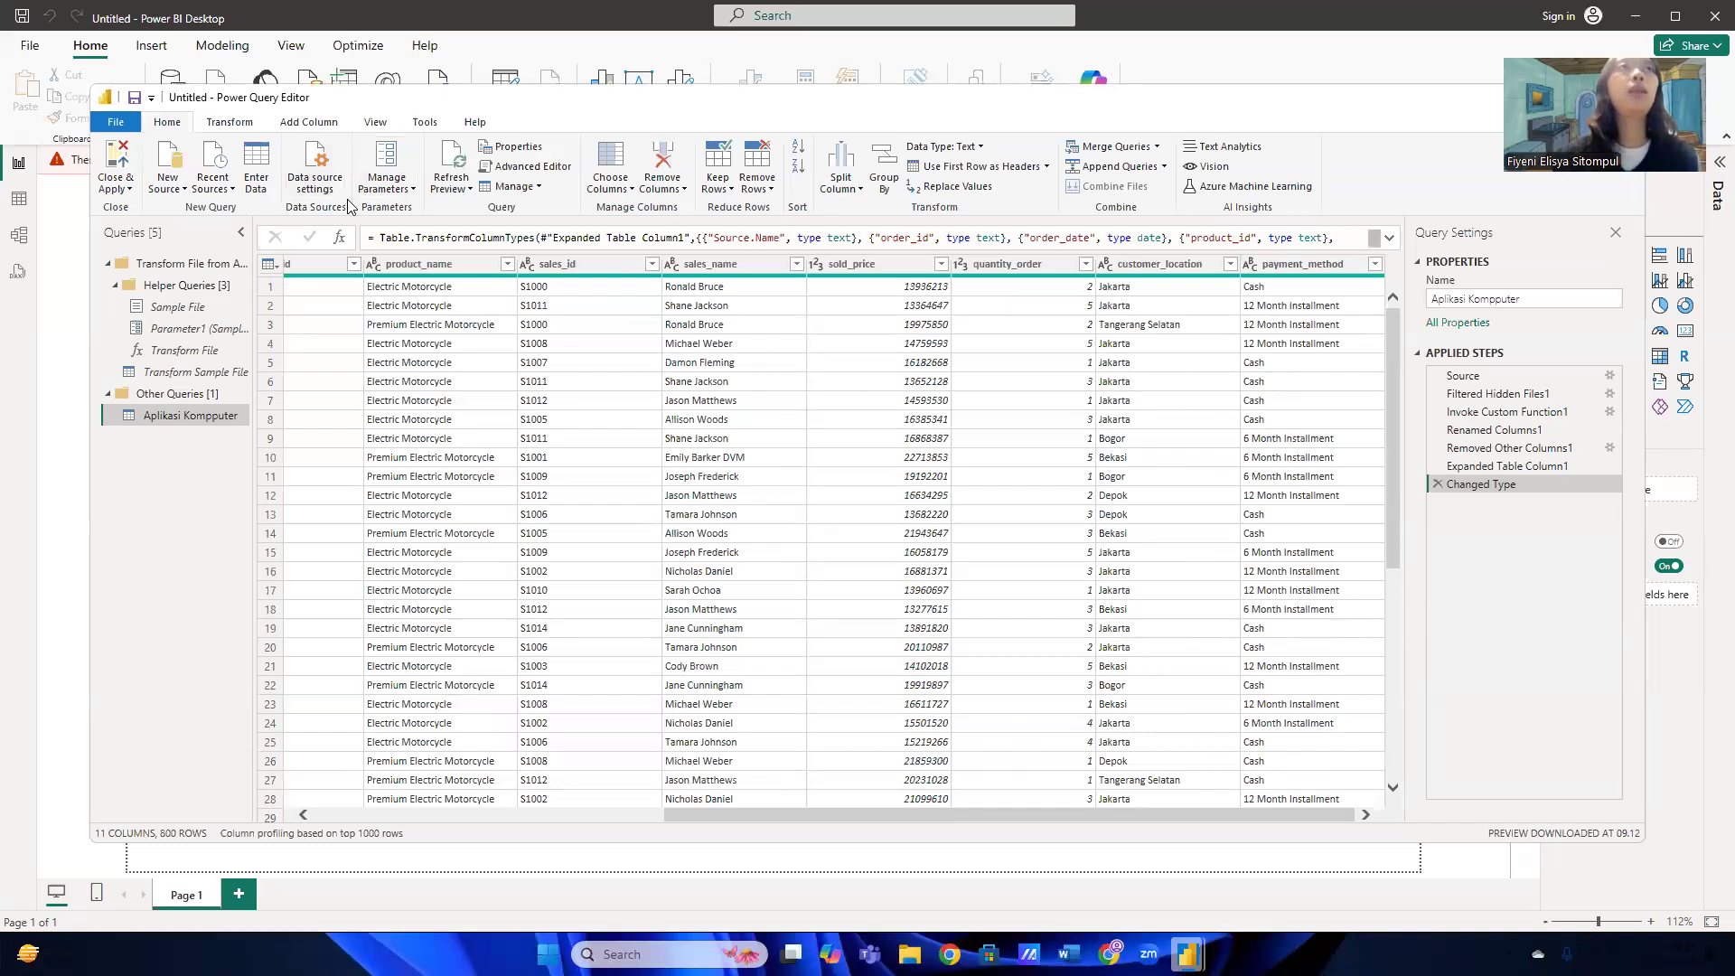
pyautogui.click(124, 157)
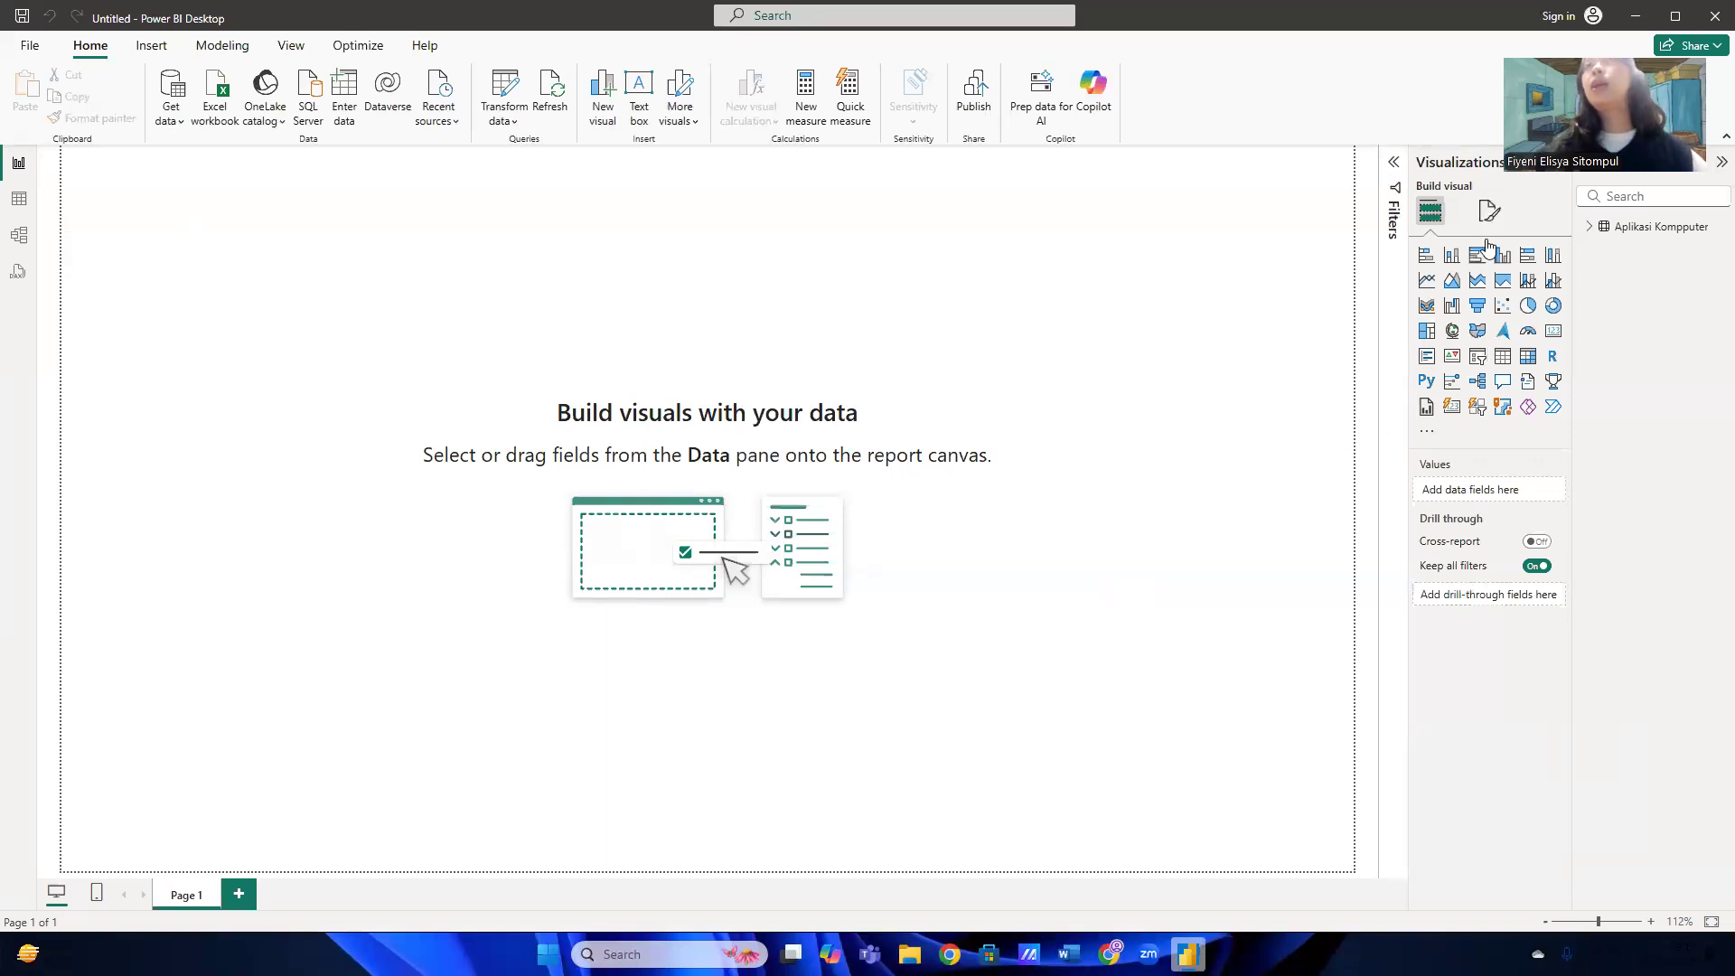
# Insert a compact matrix visual with product_name as rows and the sum of quantity_order as values
pyautogui.click(1592, 229)
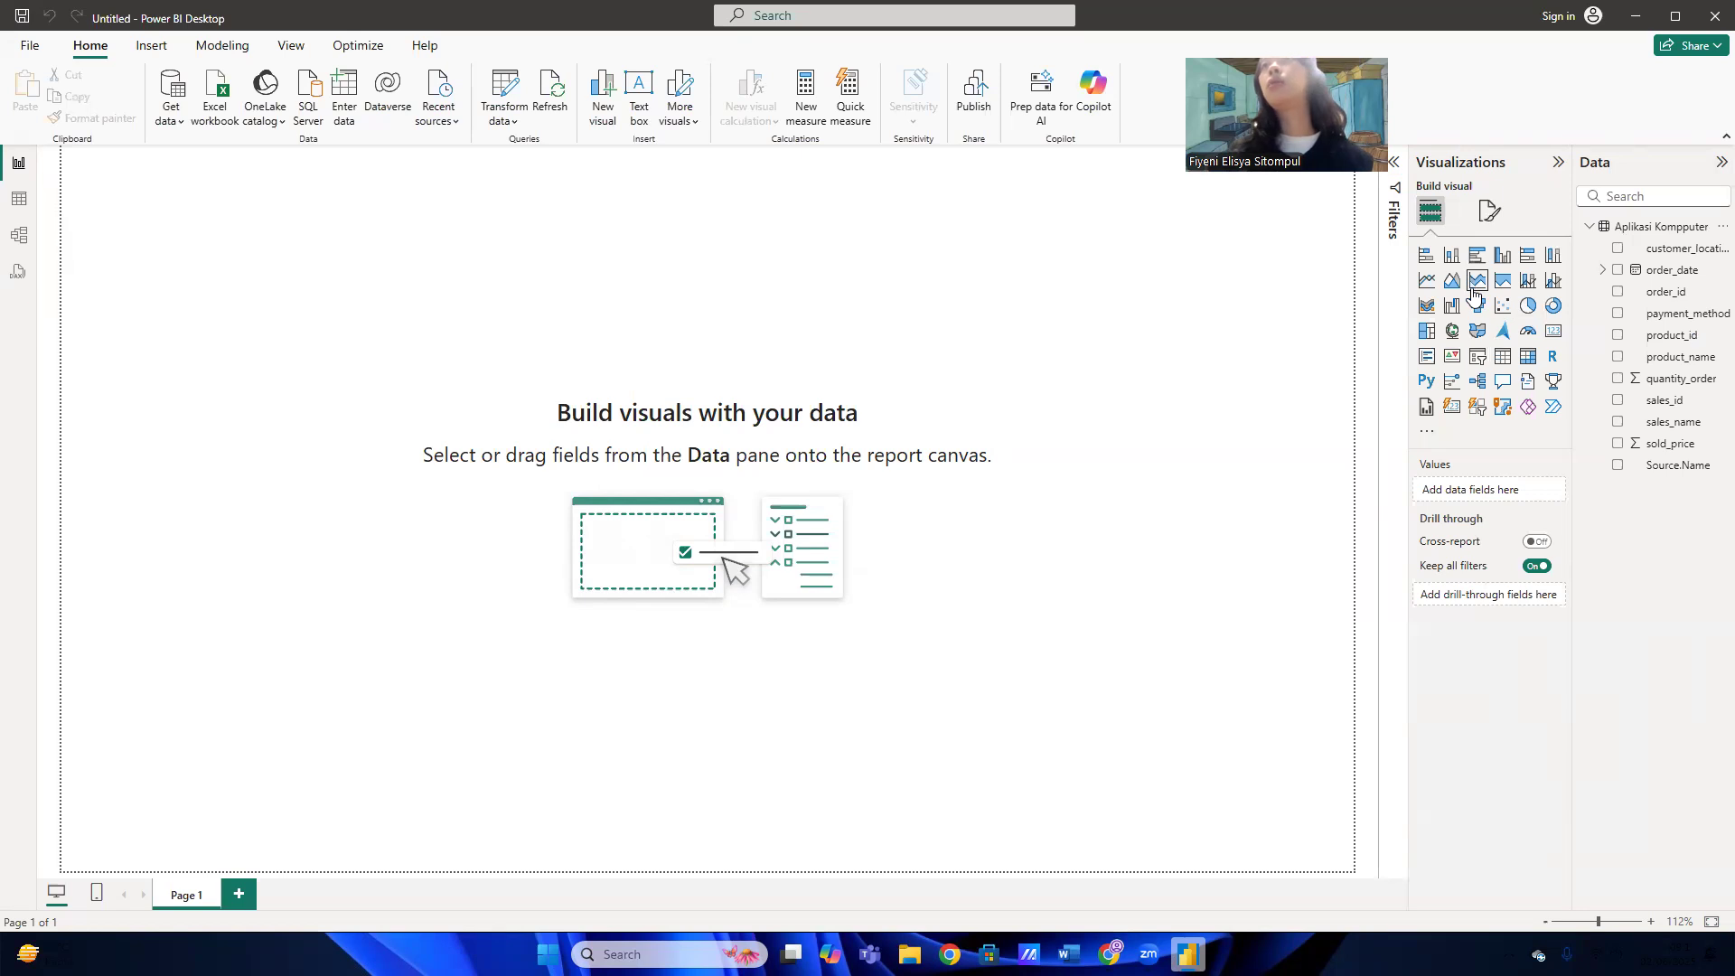
pyautogui.click(1528, 356)
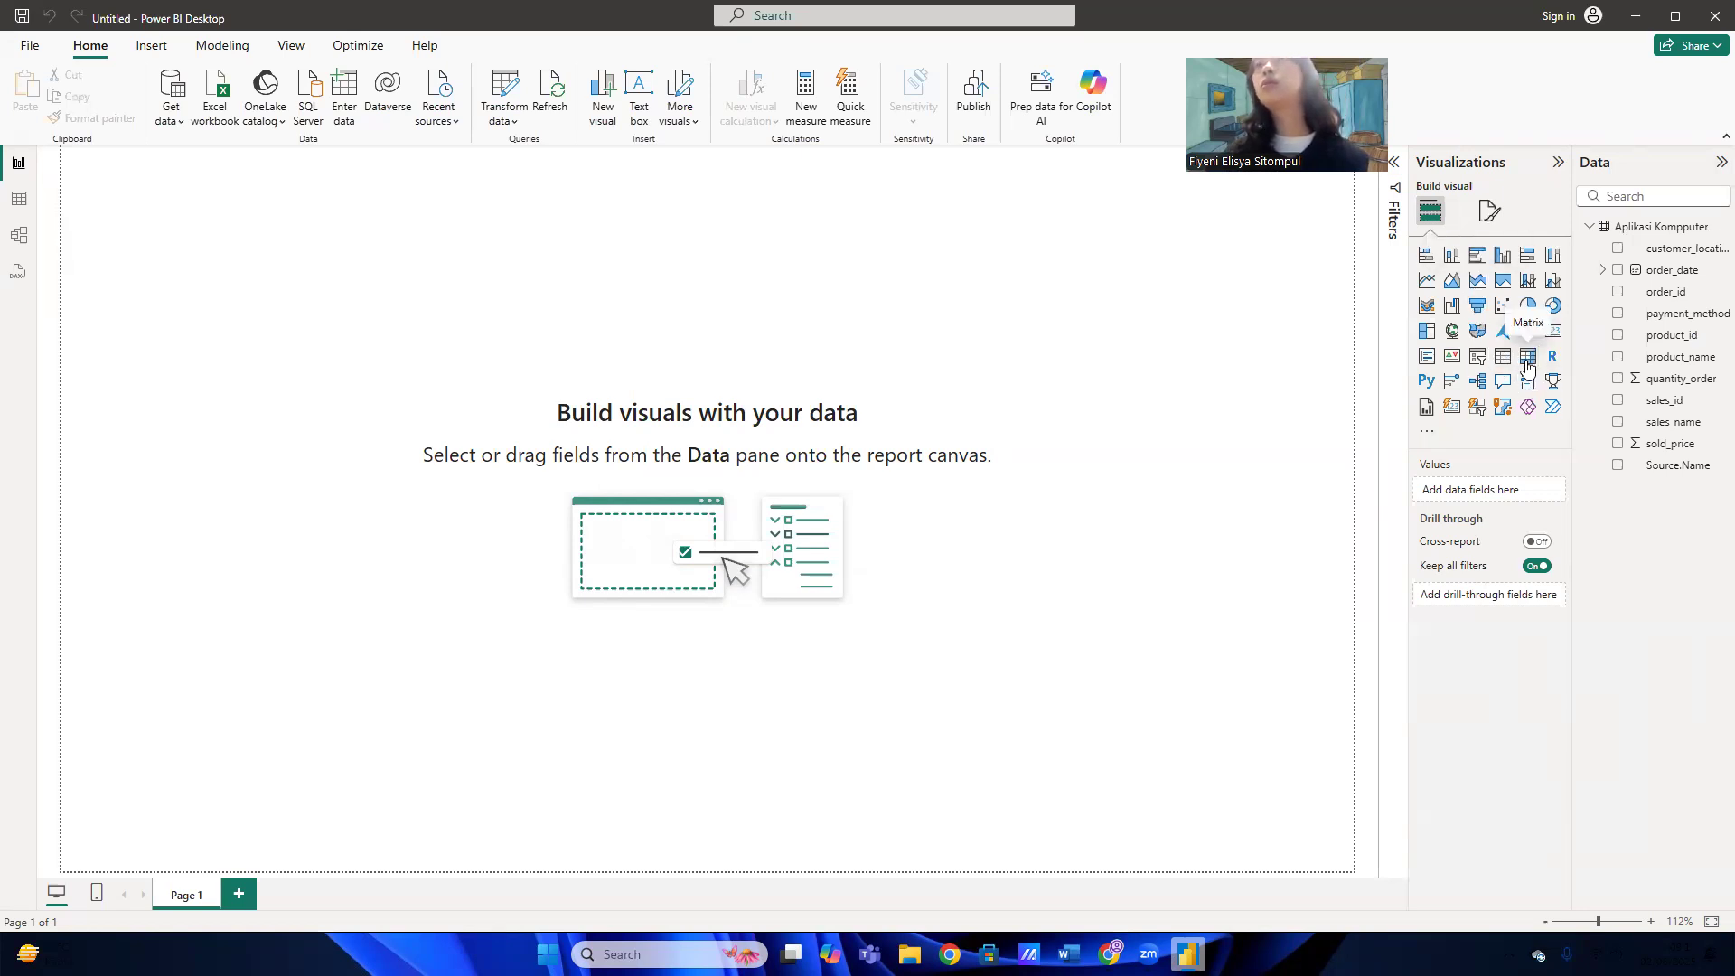
pyautogui.moveTo(302, 407); pyautogui.dragTo(472, 407)
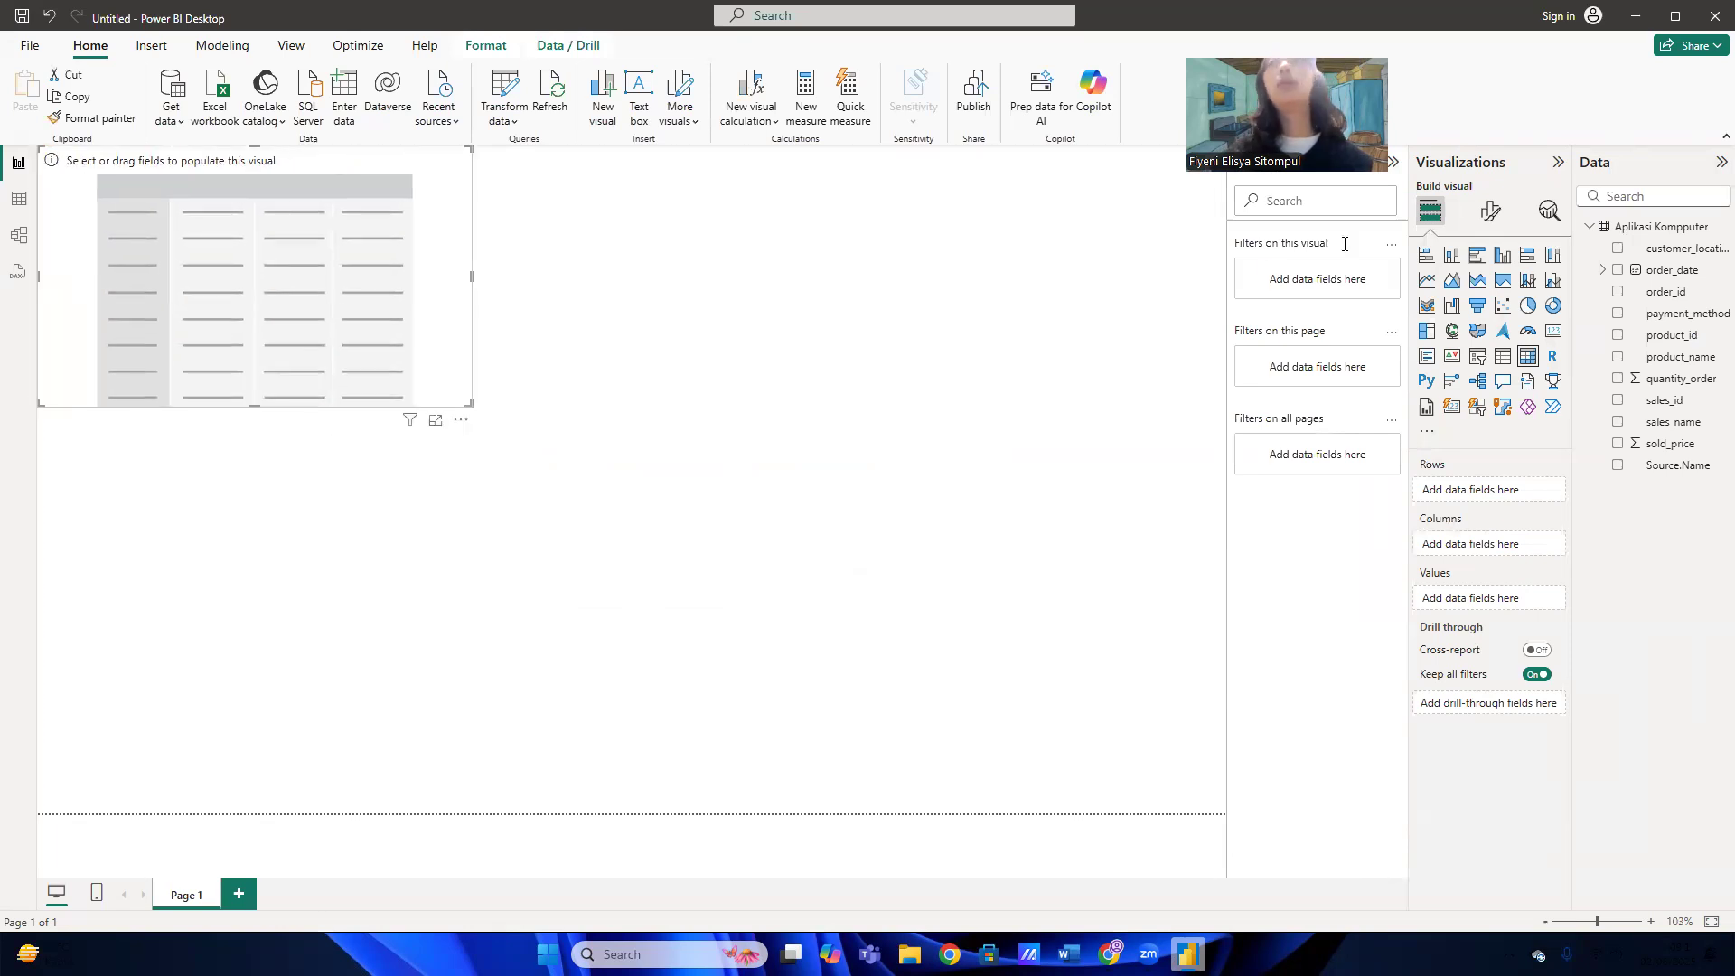
pyautogui.click(1617, 379)
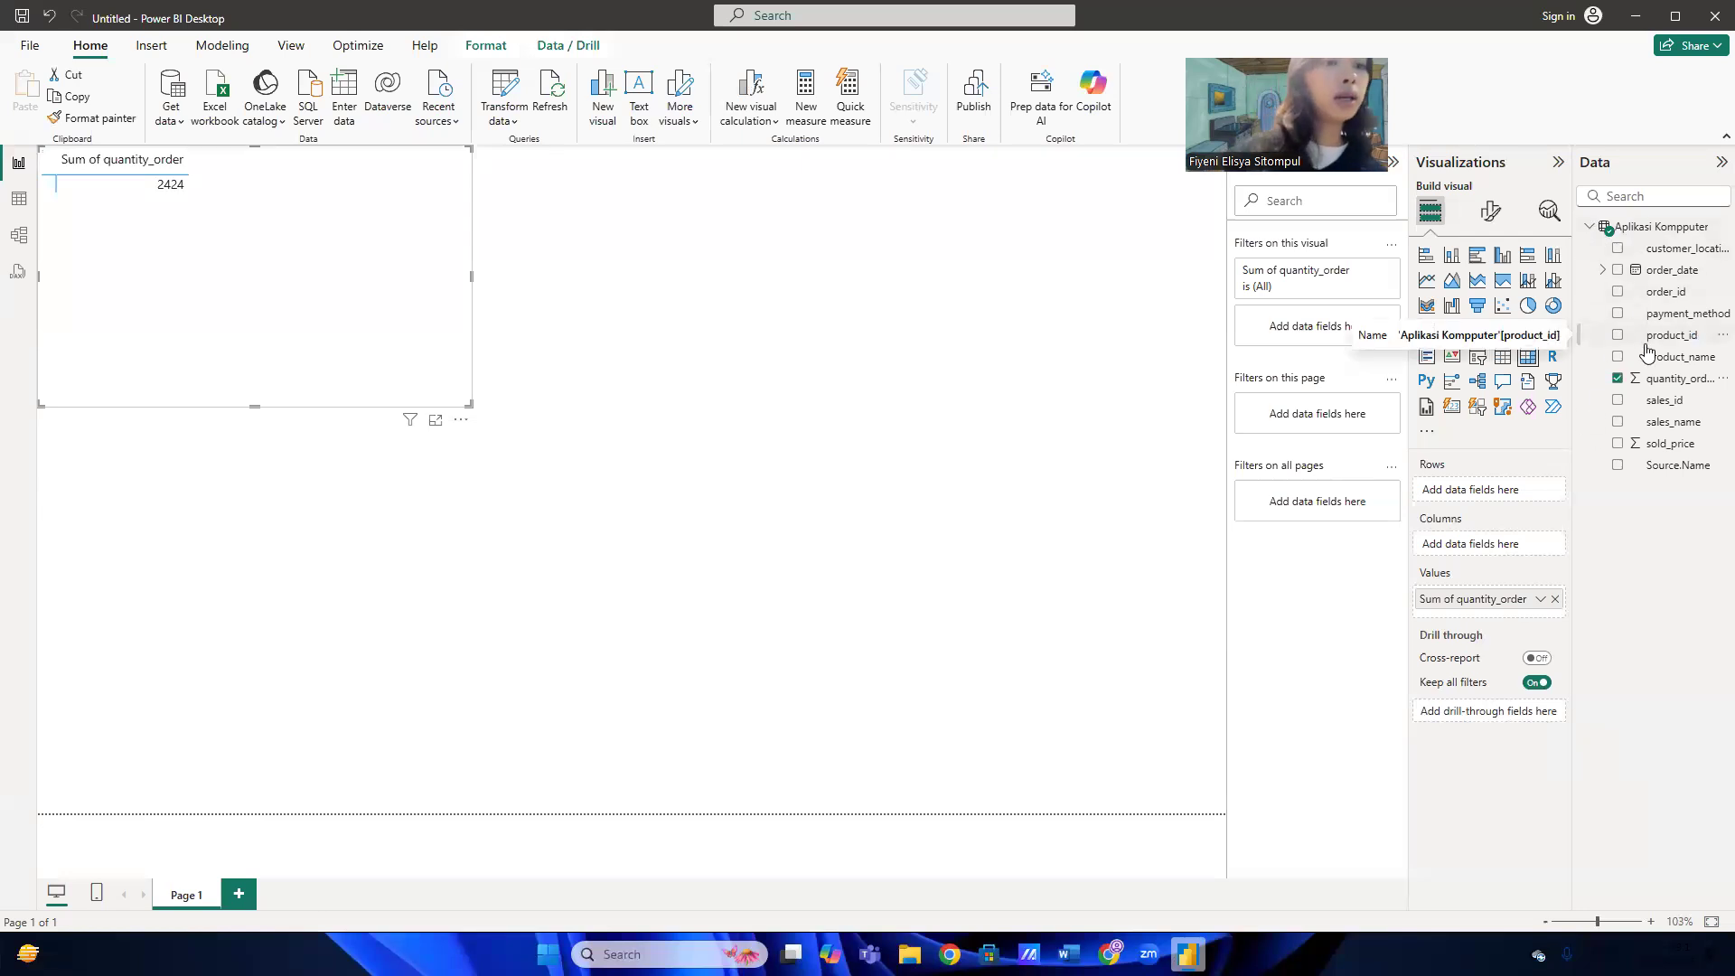
pyautogui.click(1618, 357)
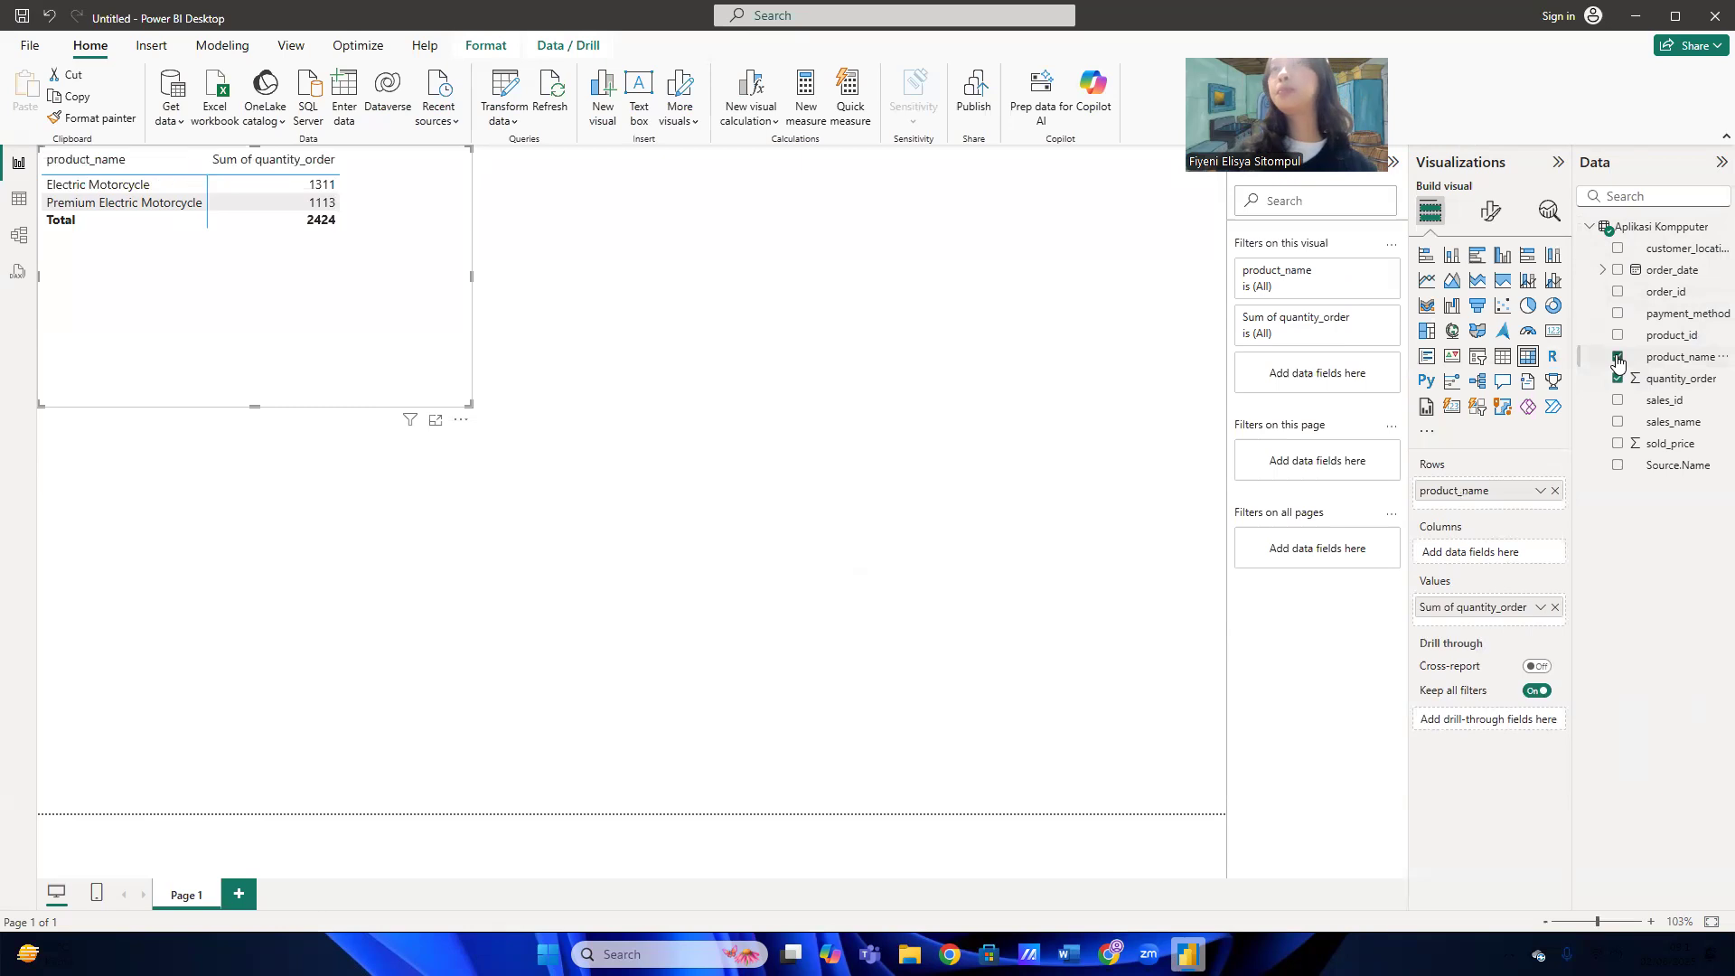
pyautogui.moveTo(256, 406); pyautogui.dragTo(287, 297)
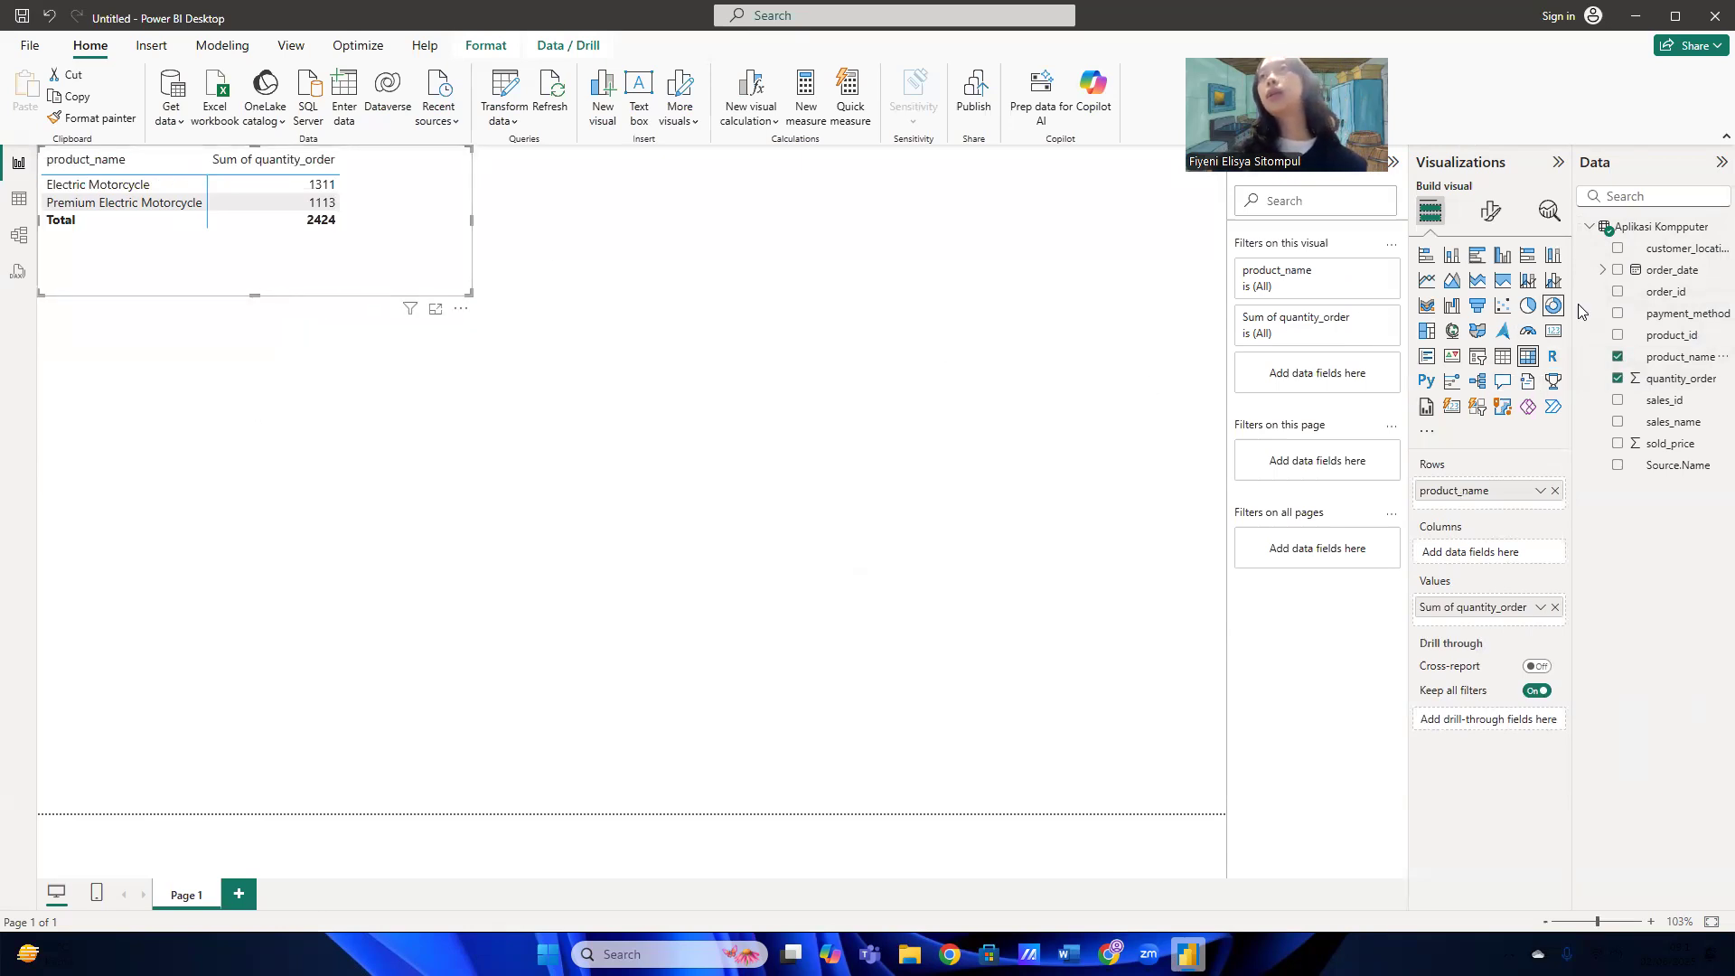
# Add customer_location as the matrix columns and payment_method as a second row level, fitting the visual's size to the data
pyautogui.click(1618, 253)
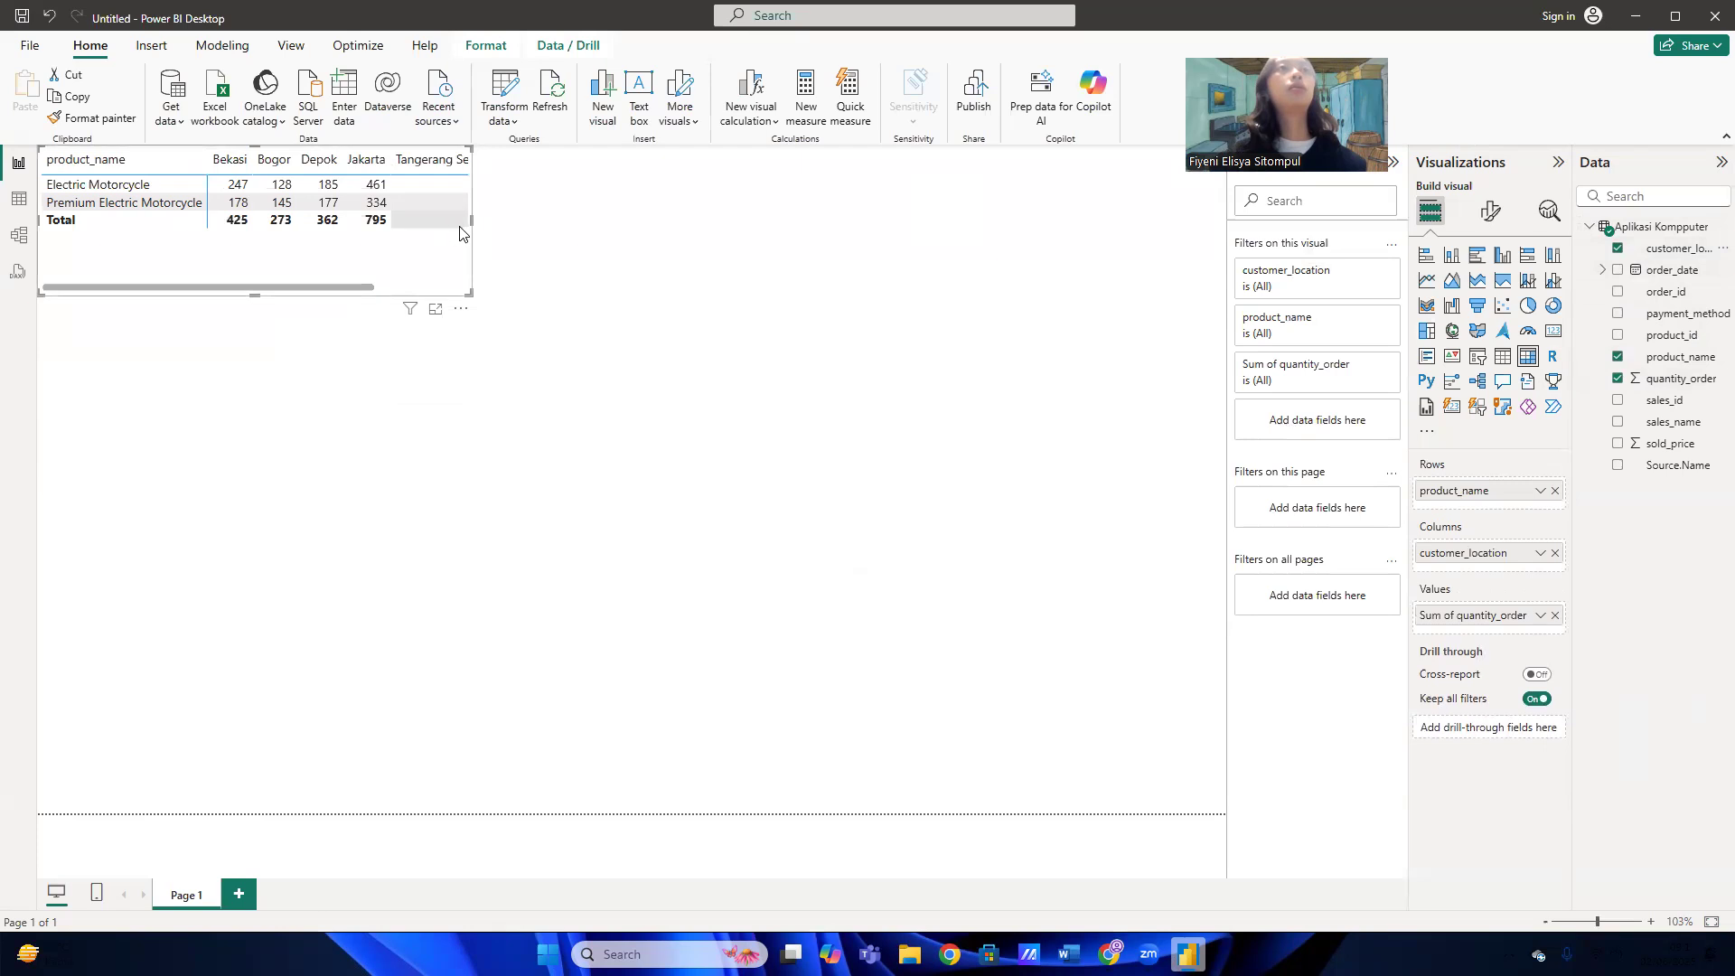
pyautogui.moveTo(469, 220); pyautogui.dragTo(554, 220)
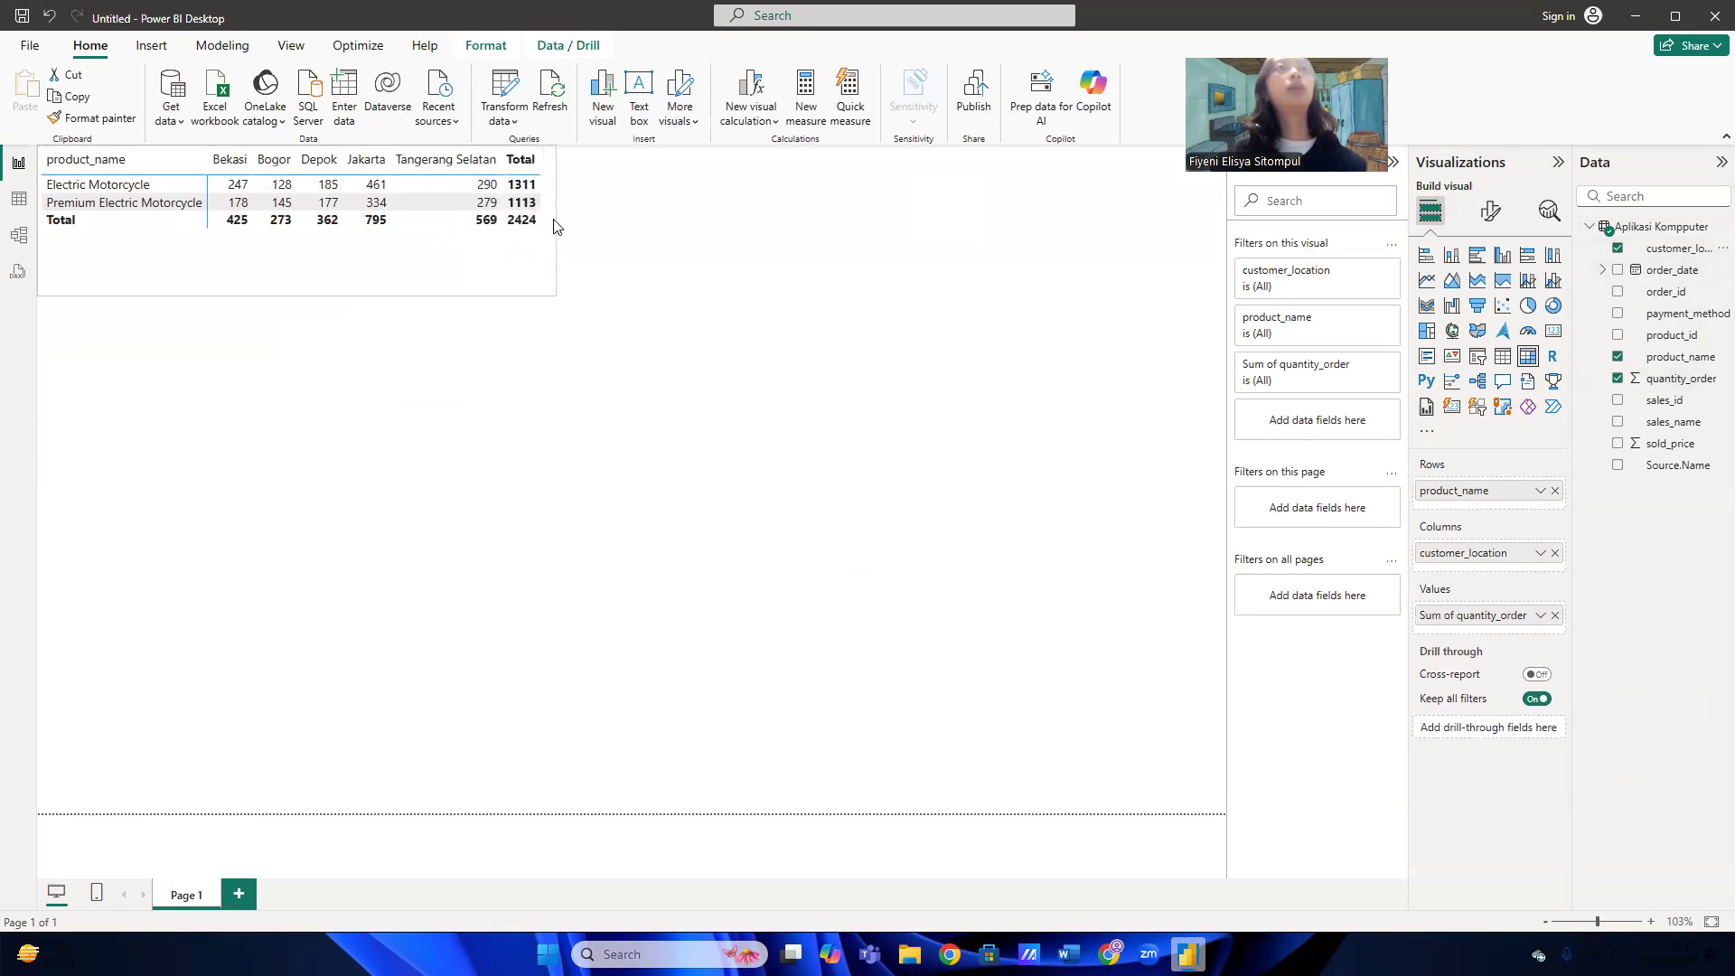
pyautogui.click(1618, 314)
pyautogui.click(581, 298)
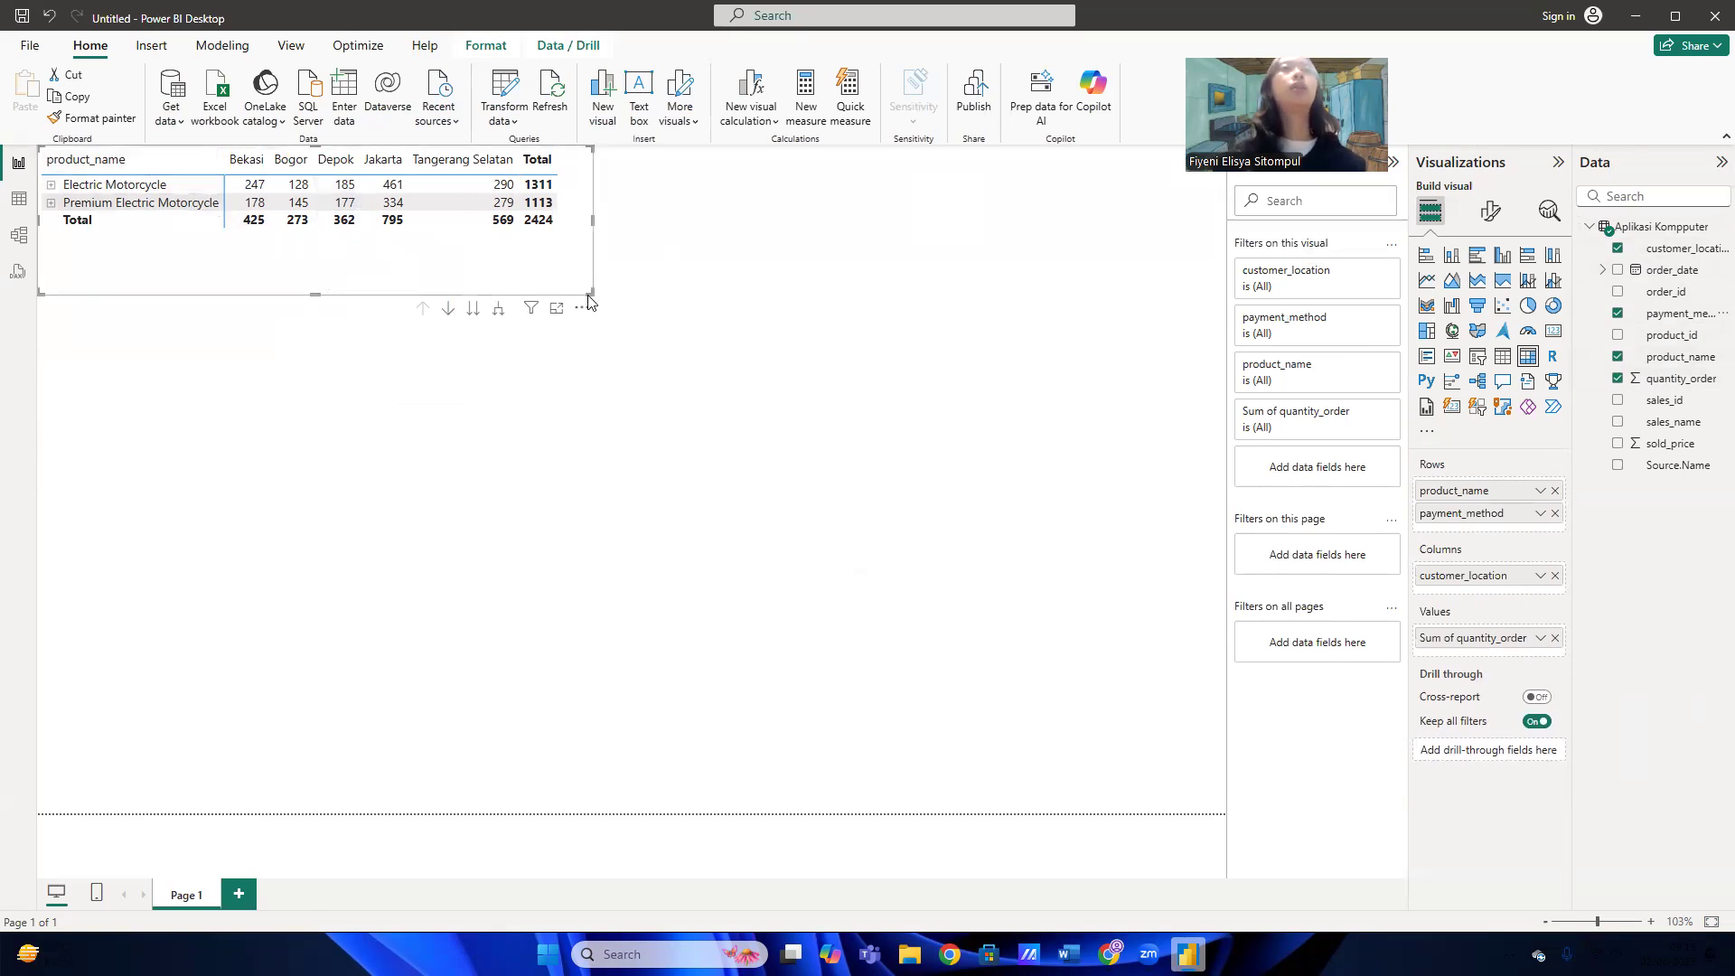
pyautogui.moveTo(592, 301); pyautogui.dragTo(572, 290)
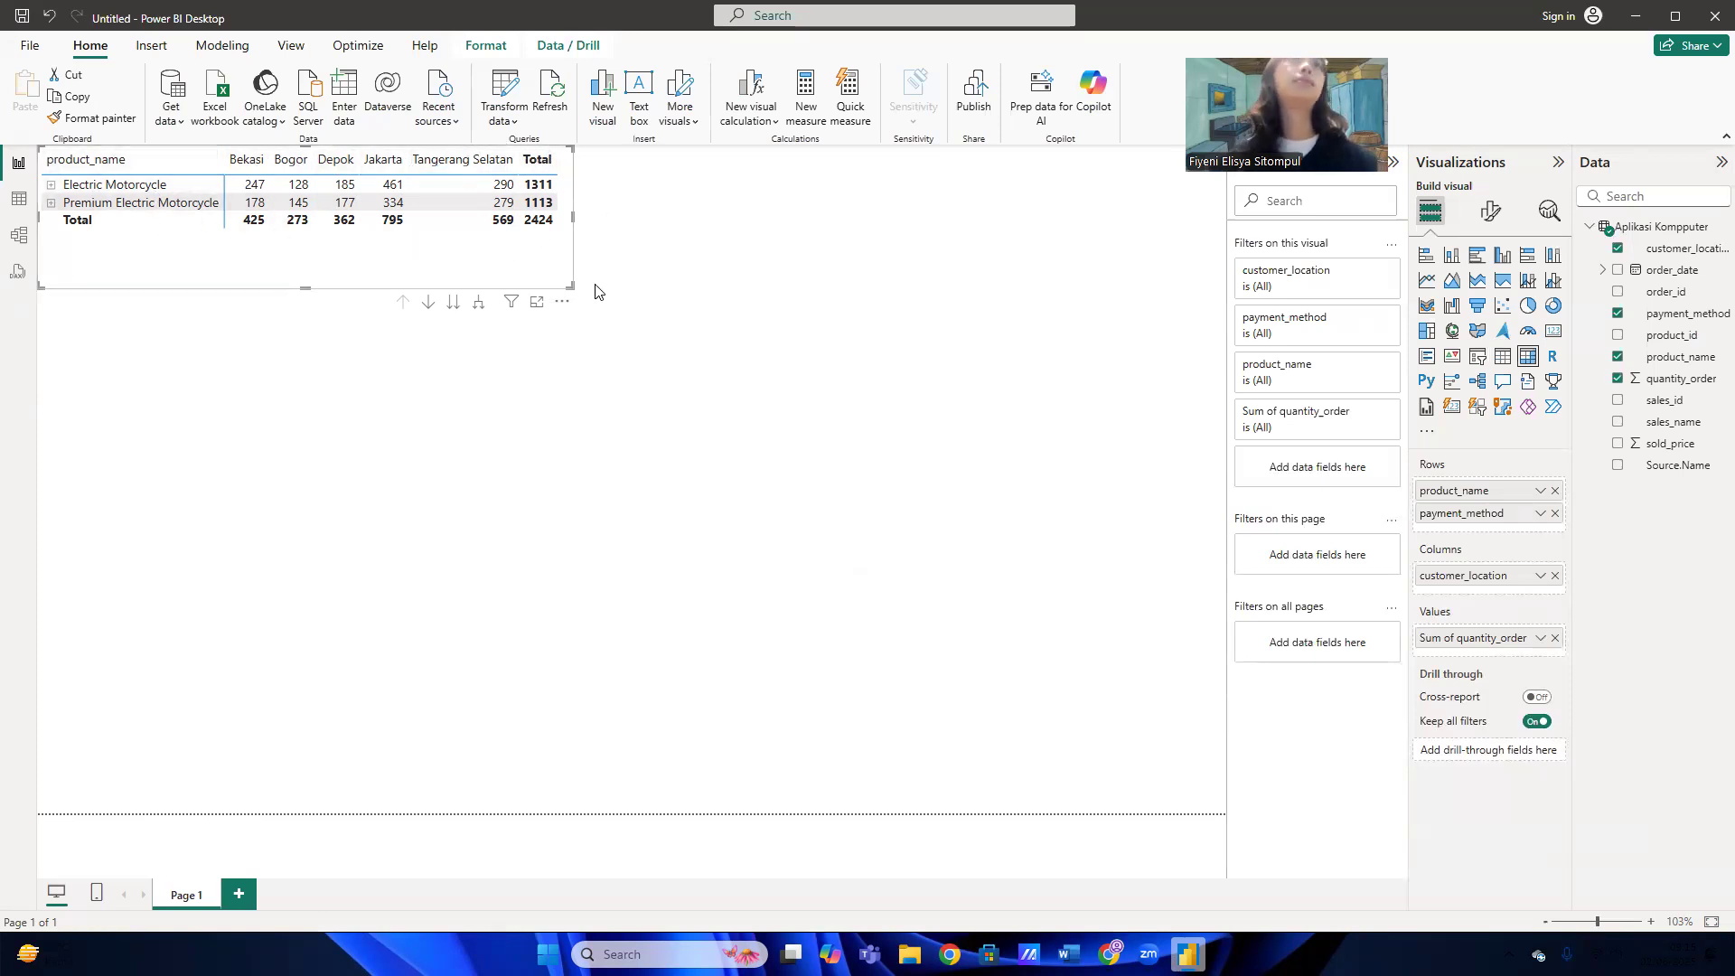
pyautogui.moveTo(571, 287); pyautogui.dragTo(571, 264)
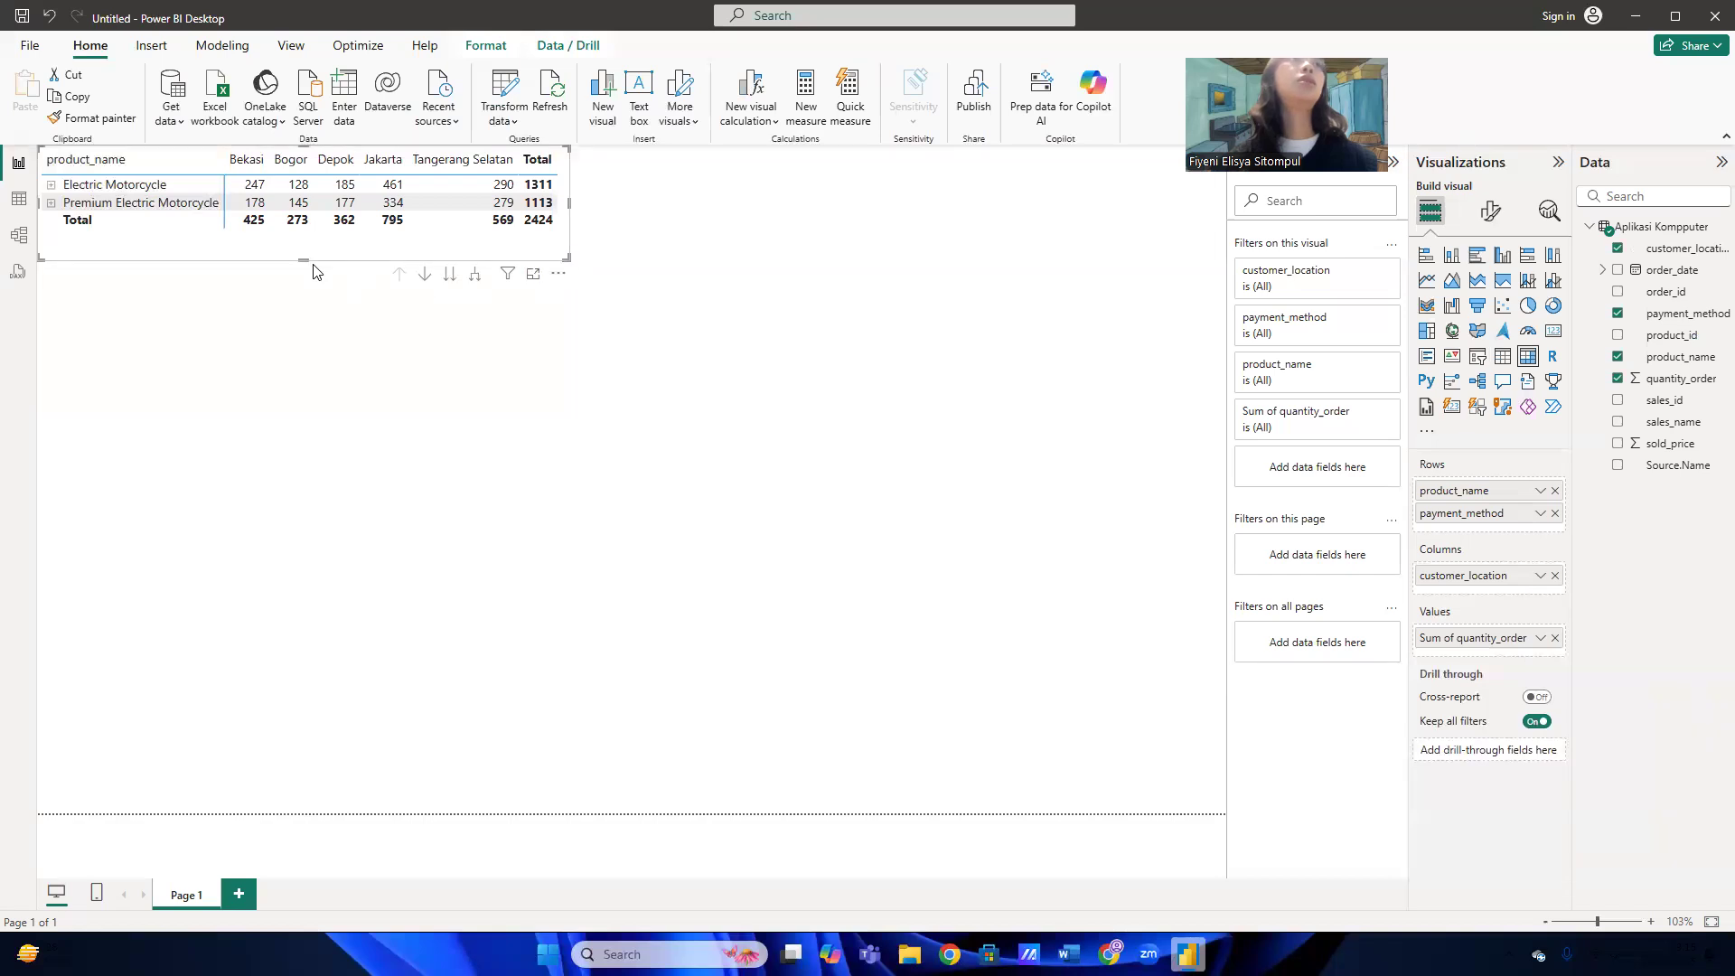
# Expand both product rows into their payment methods and make the matrix tall enough to show every row
pyautogui.moveTo(304, 262); pyautogui.dragTo(303, 323)
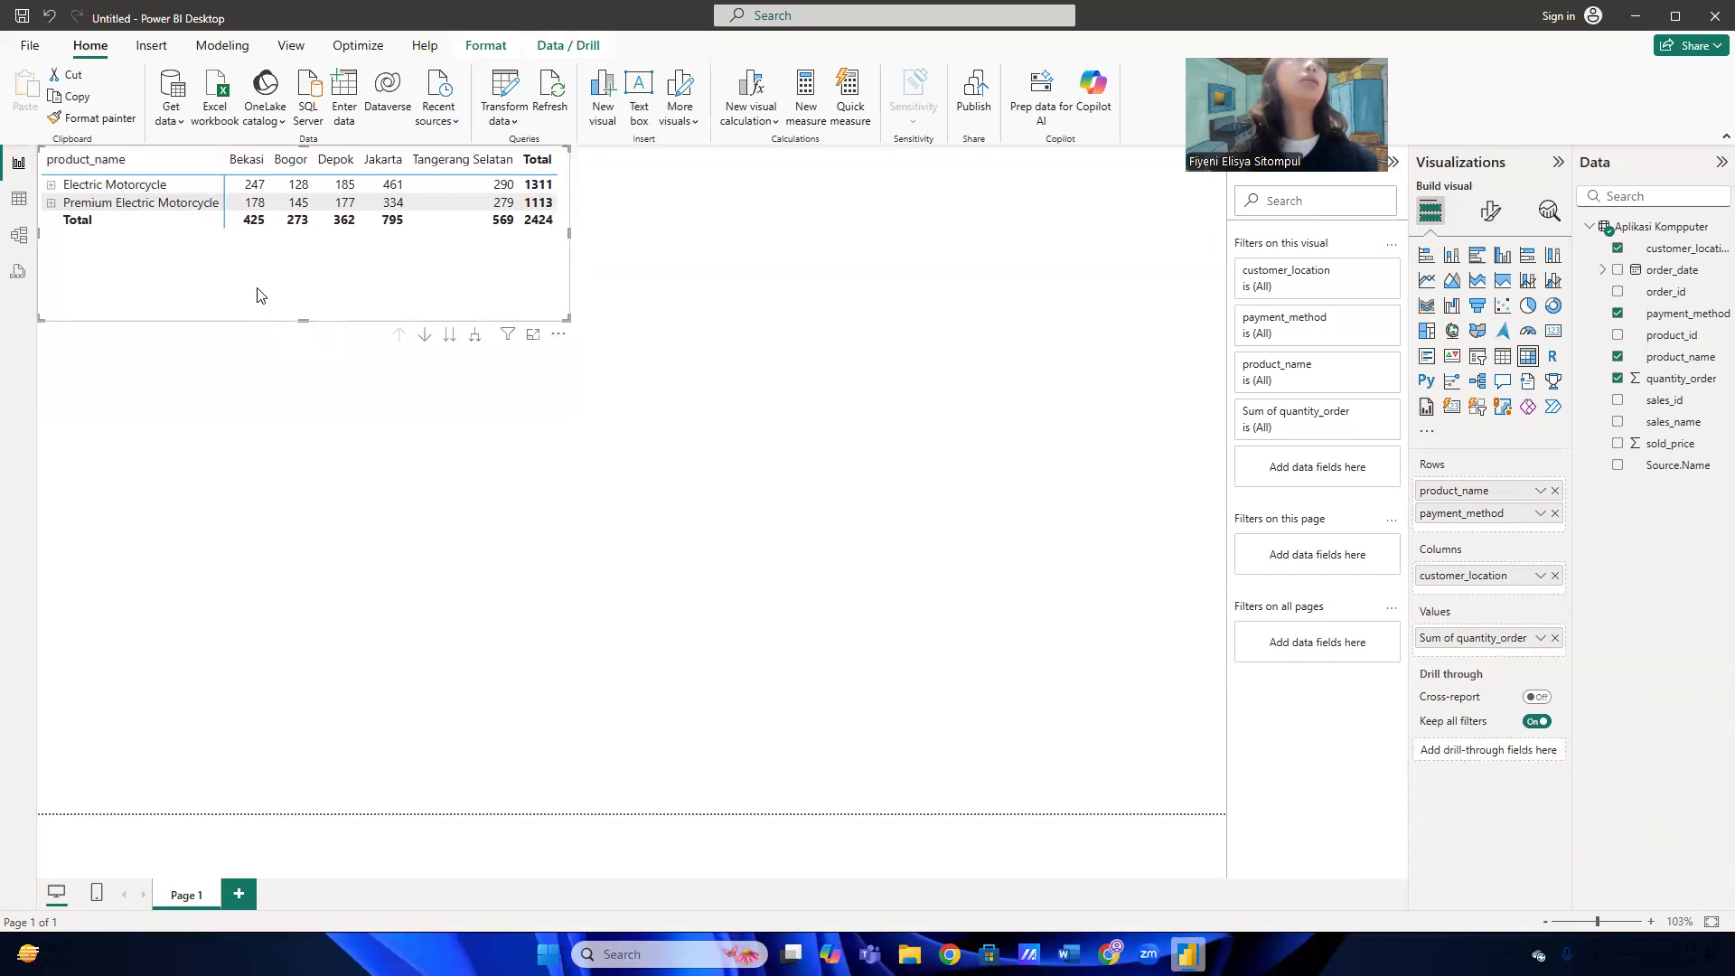
pyautogui.click(51, 185)
pyautogui.click(51, 257)
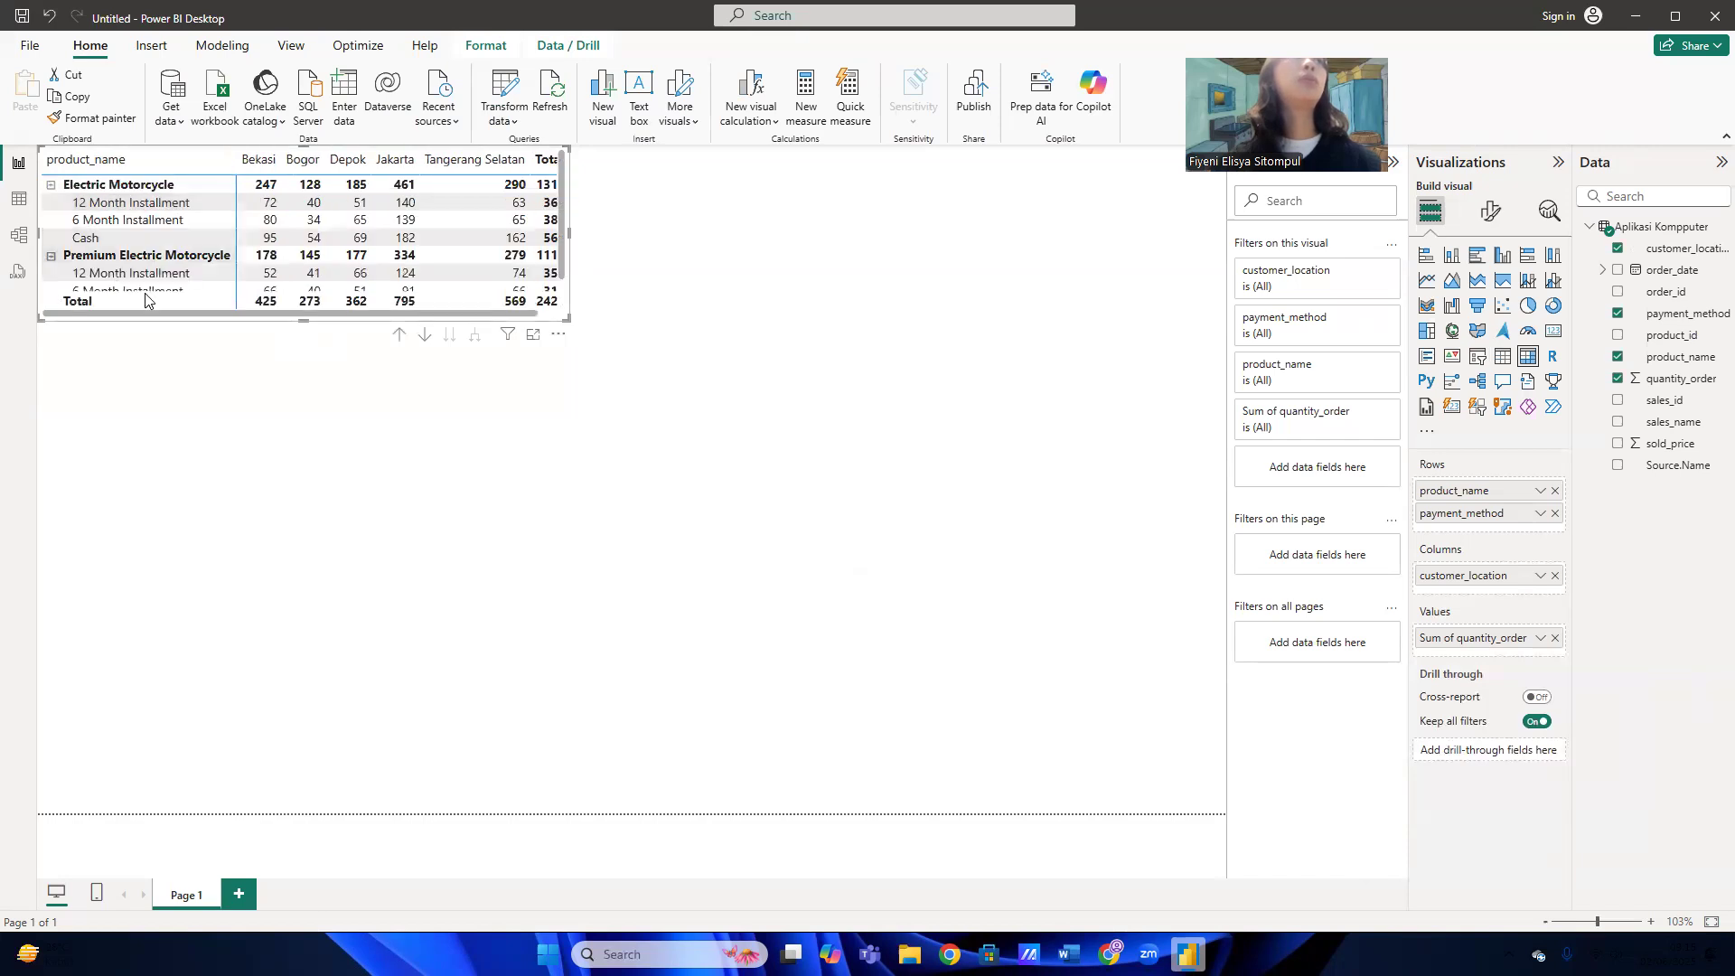
pyautogui.moveTo(301, 323); pyautogui.dragTo(303, 367)
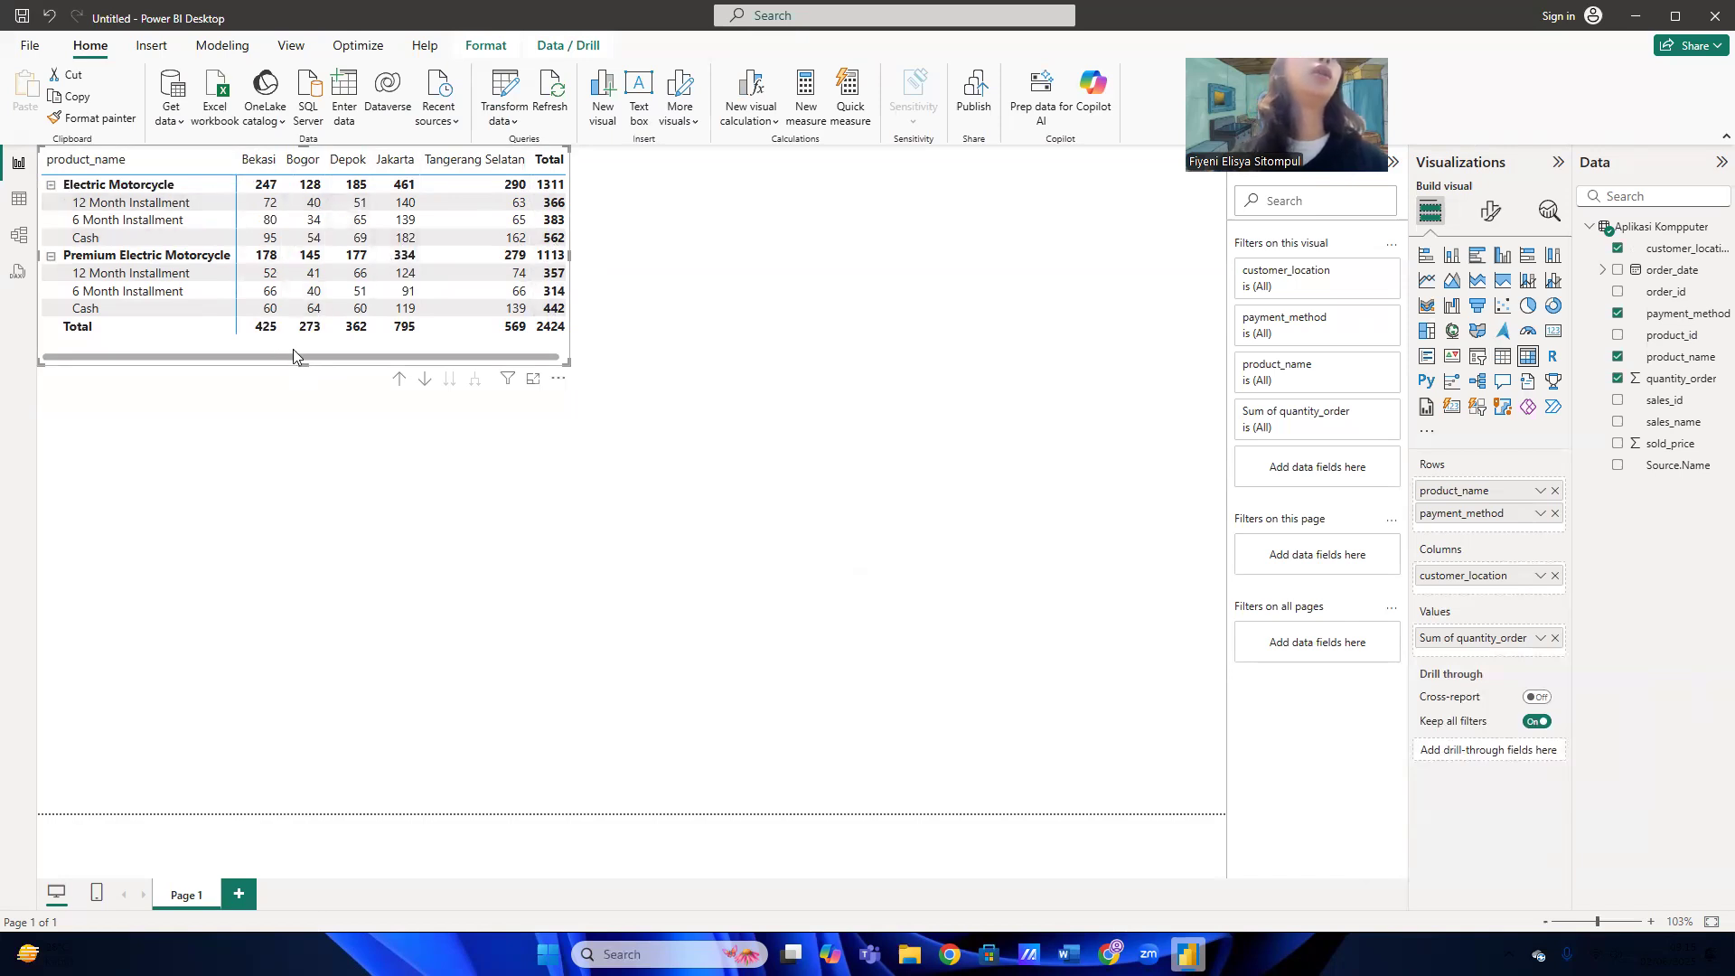
pyautogui.click(572, 366)
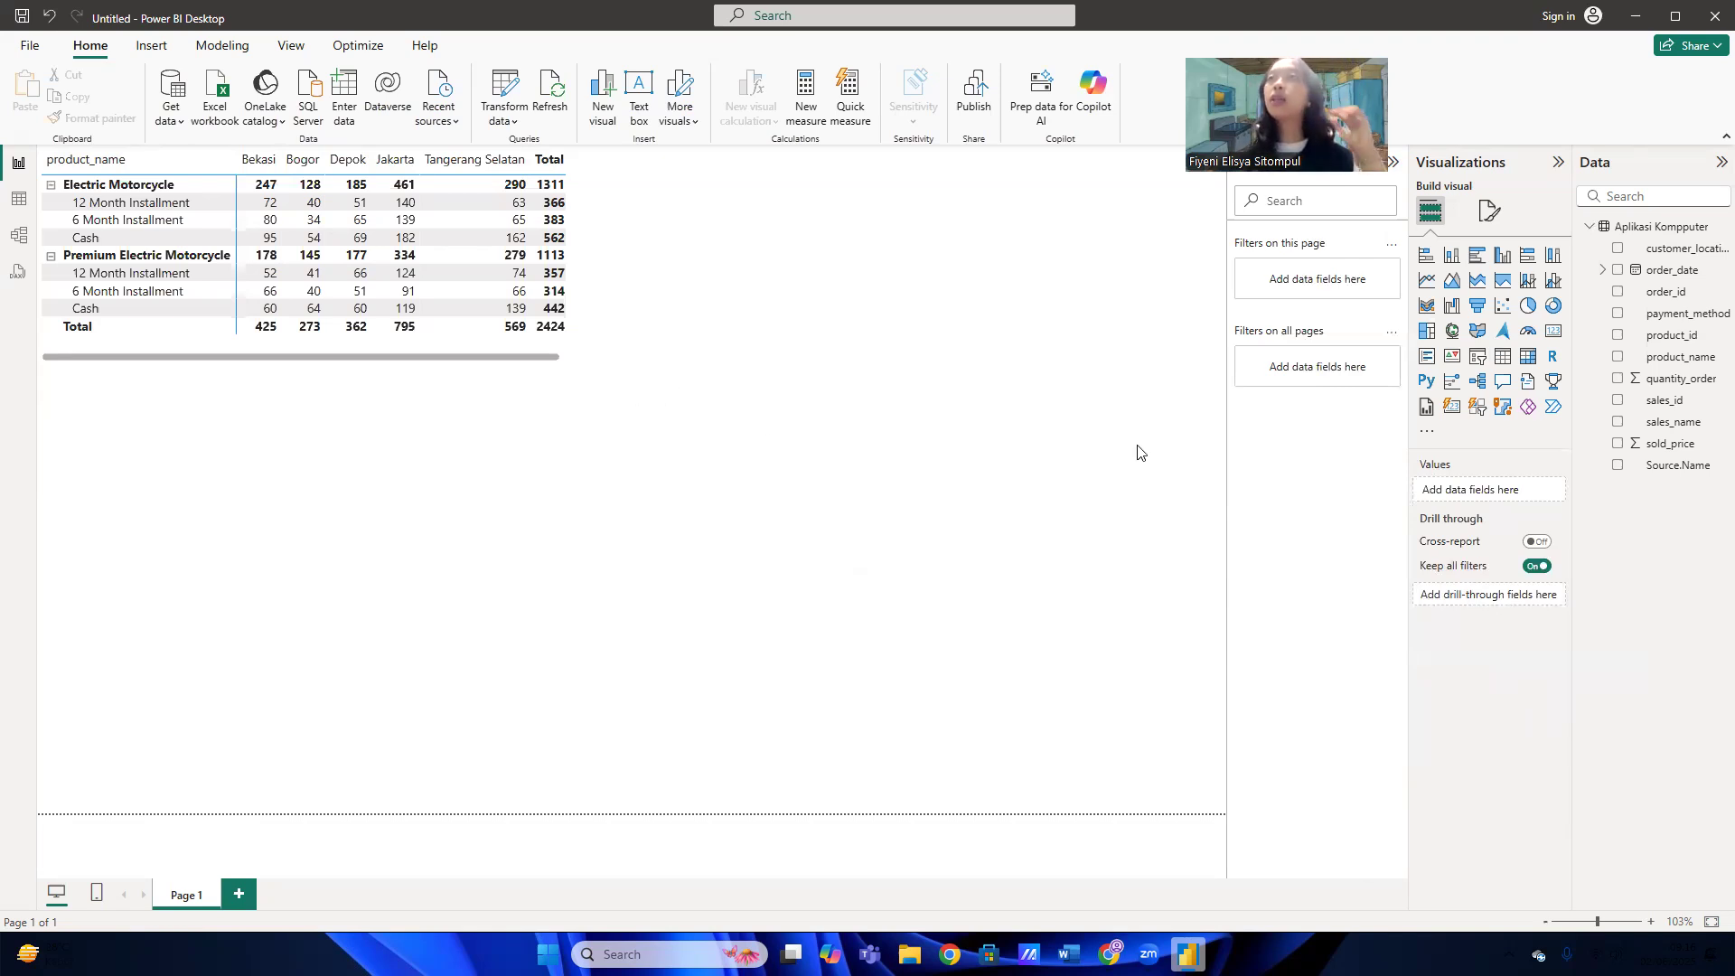
# Insert a clustered column chart of the sum of quantity_order by product_name below the matrix
pyautogui.click(1503, 258)
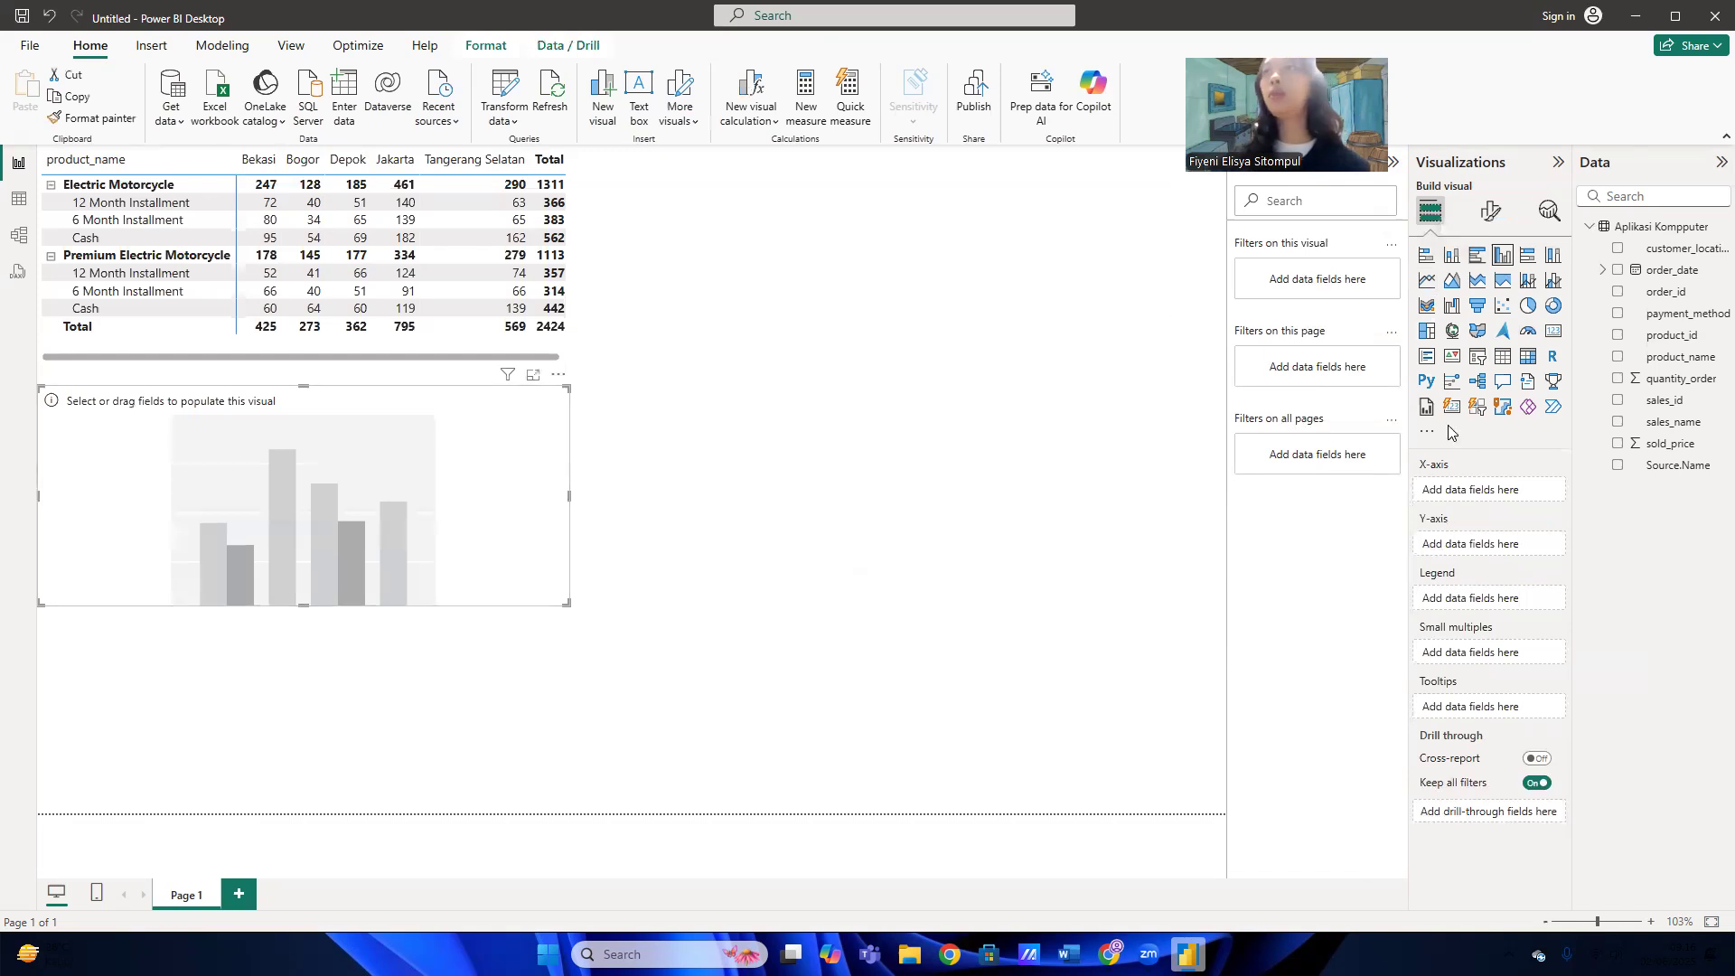
pyautogui.click(1617, 378)
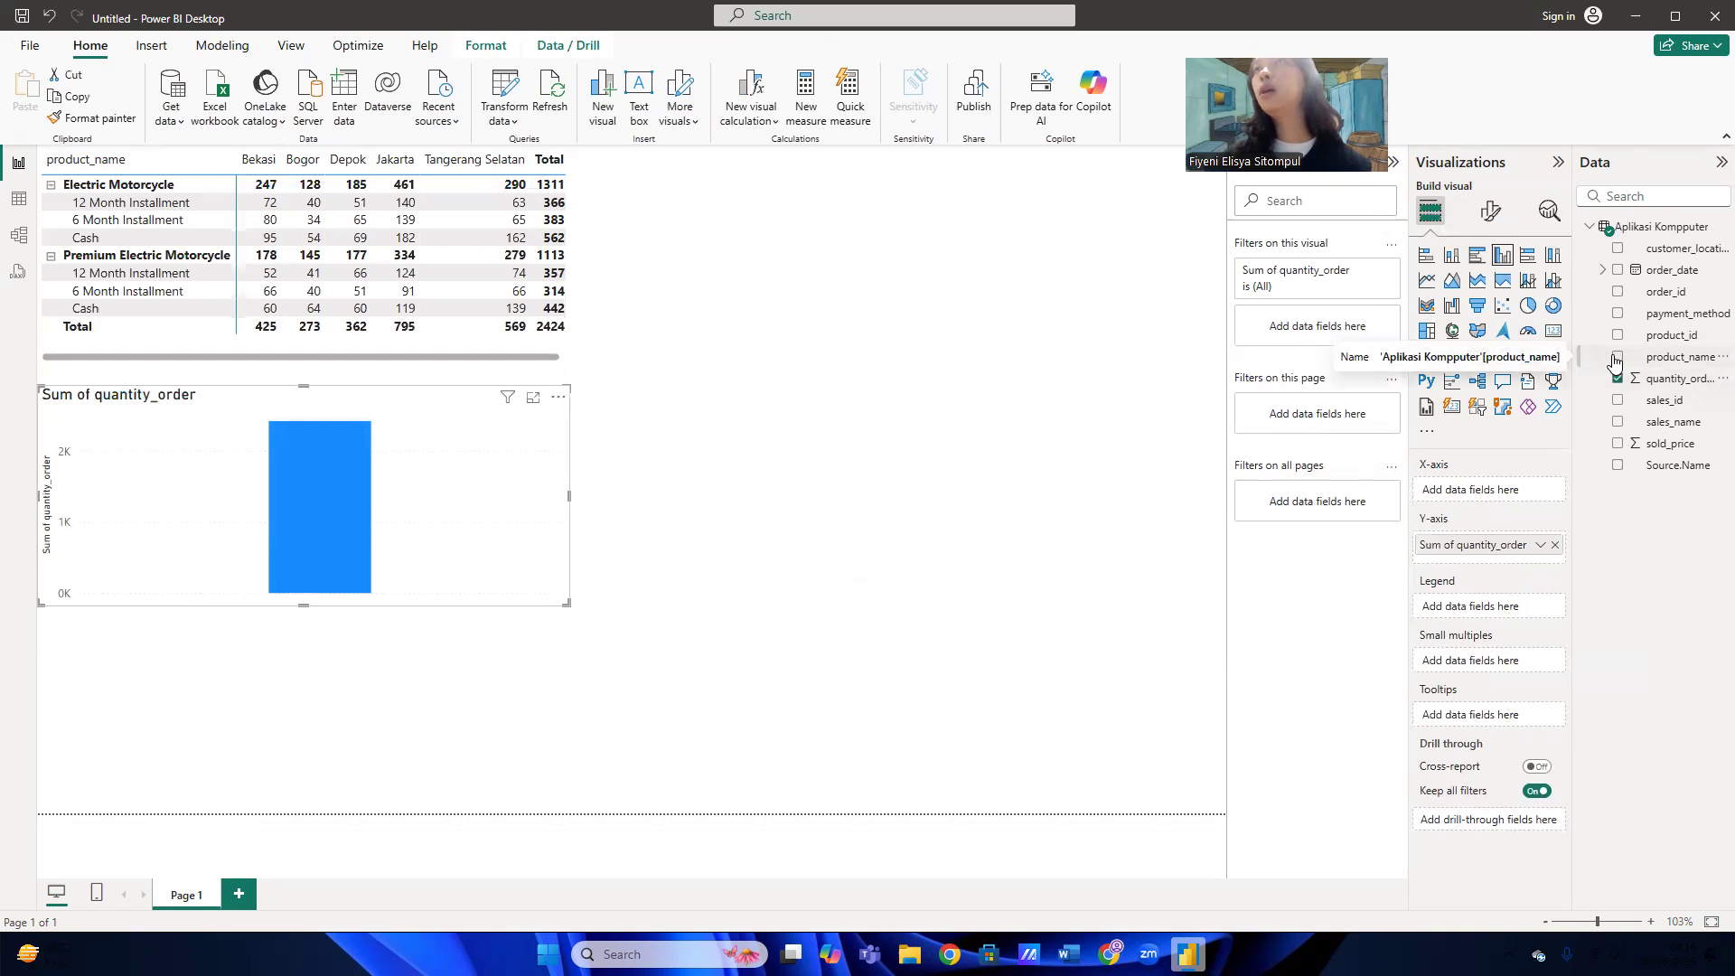
pyautogui.click(1616, 357)
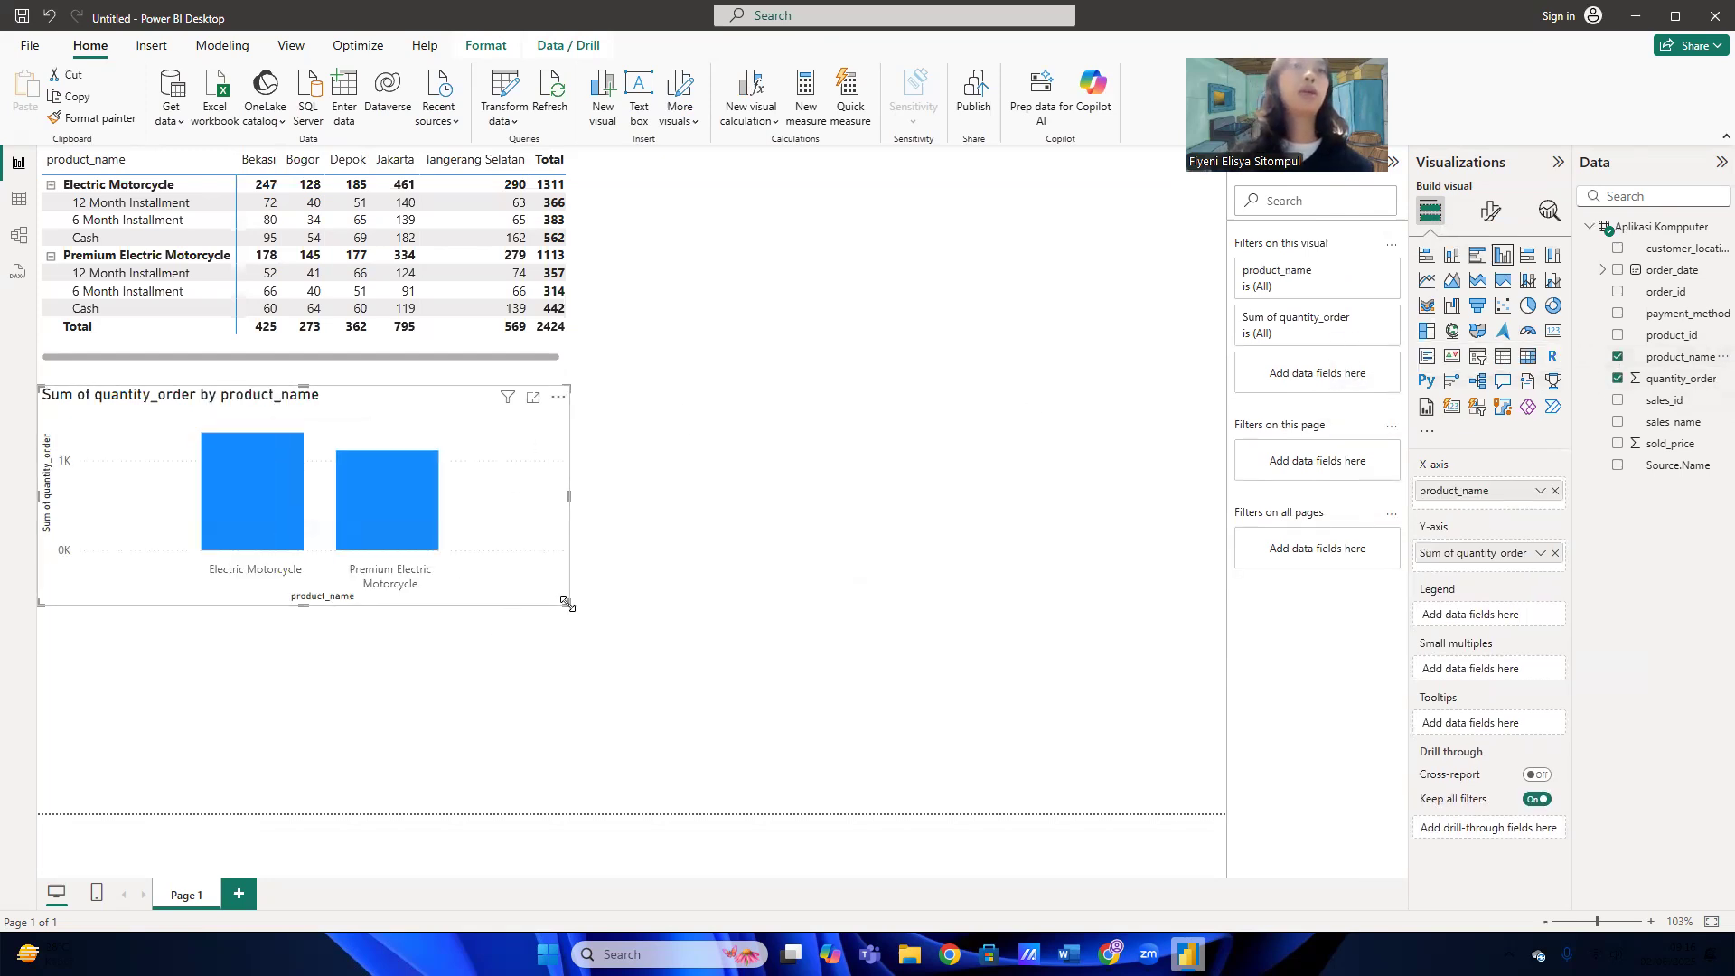
# Narrow the column chart to a little over half the matrix width and turn on its data labels
pyautogui.moveTo(566, 601); pyautogui.dragTo(302, 600)
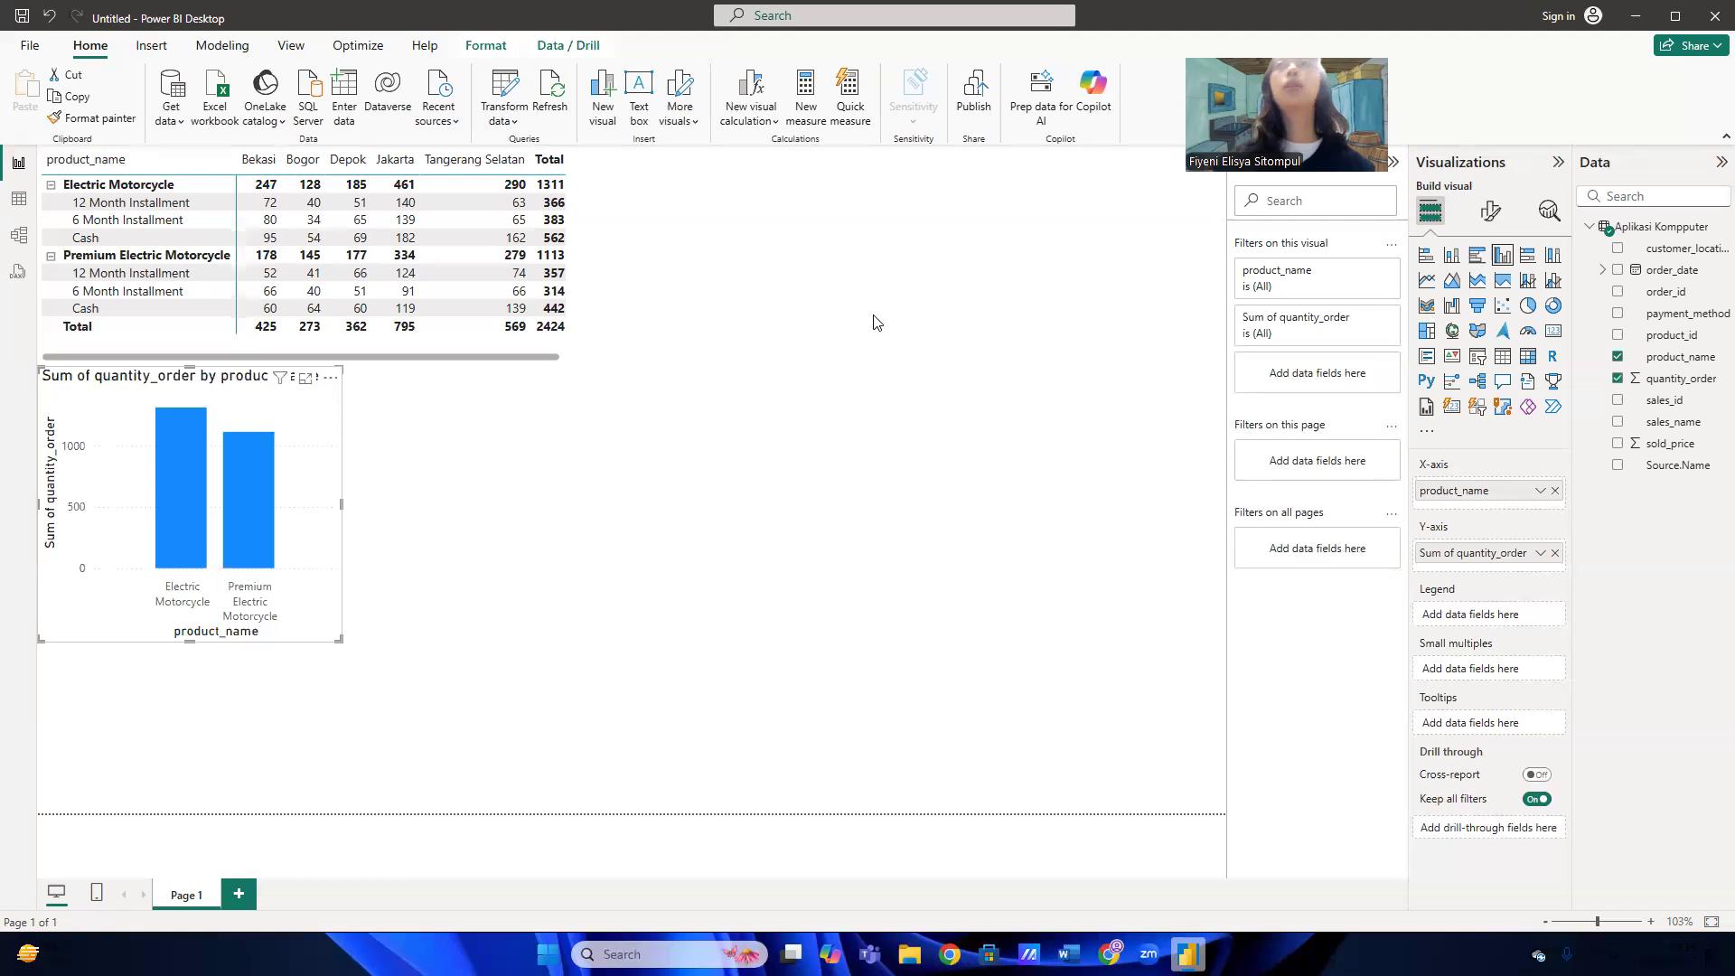
pyautogui.click(1490, 214)
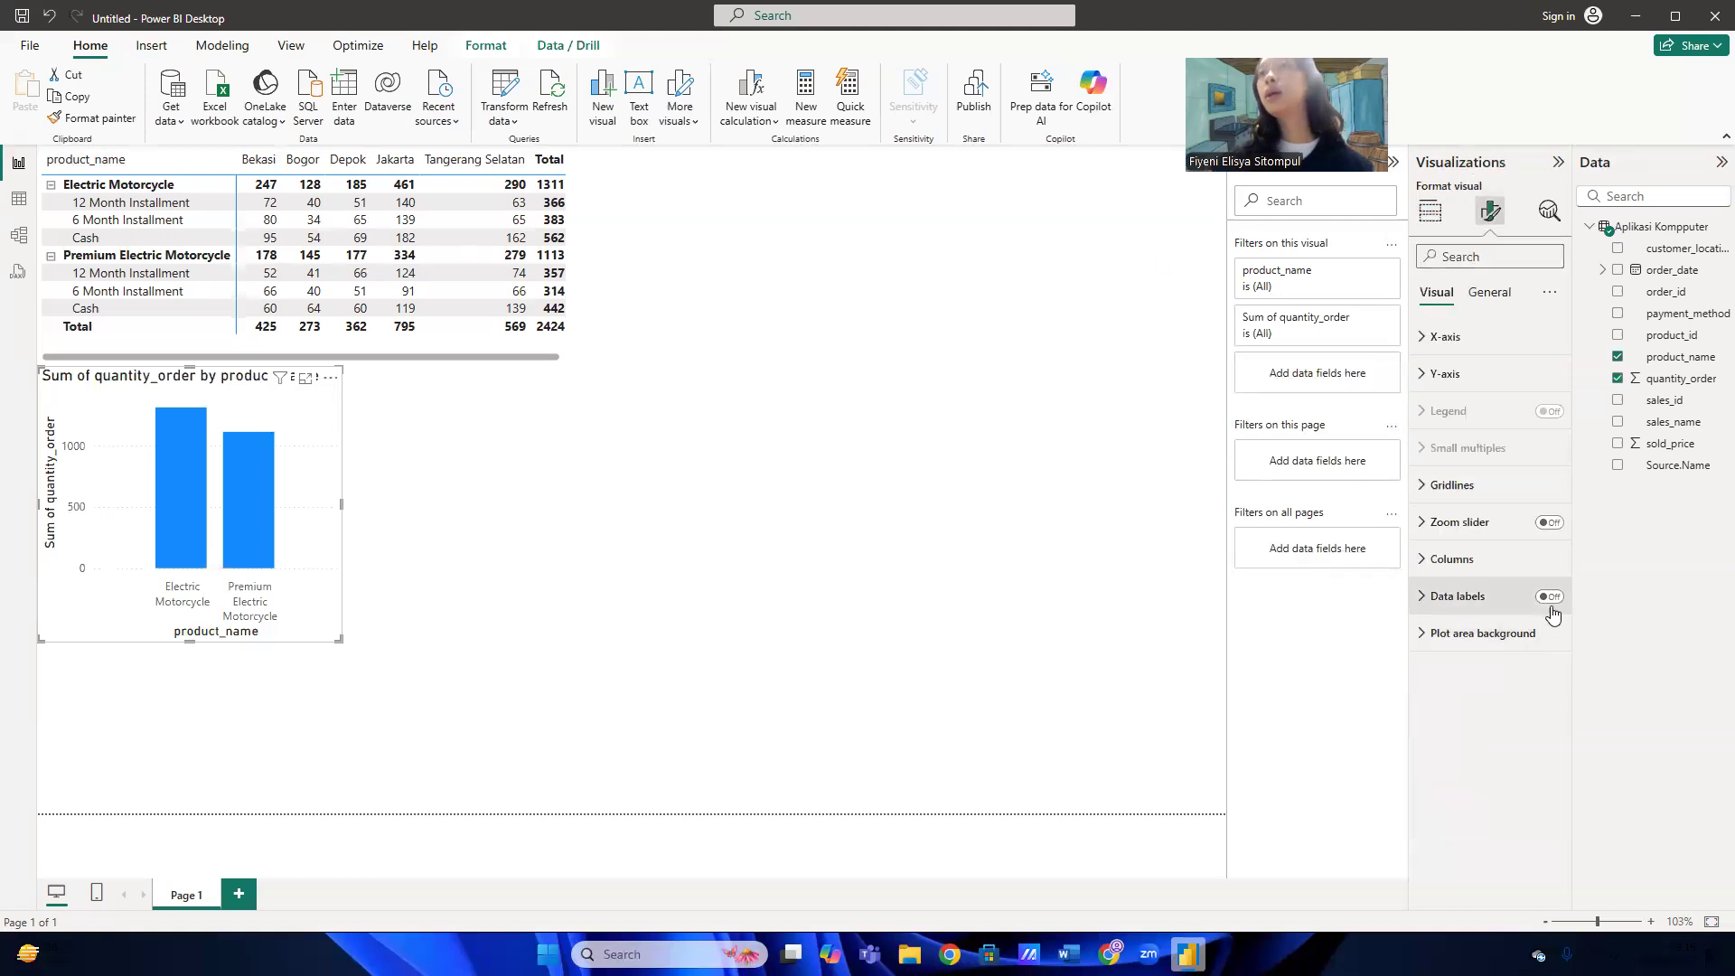
pyautogui.click(1549, 597)
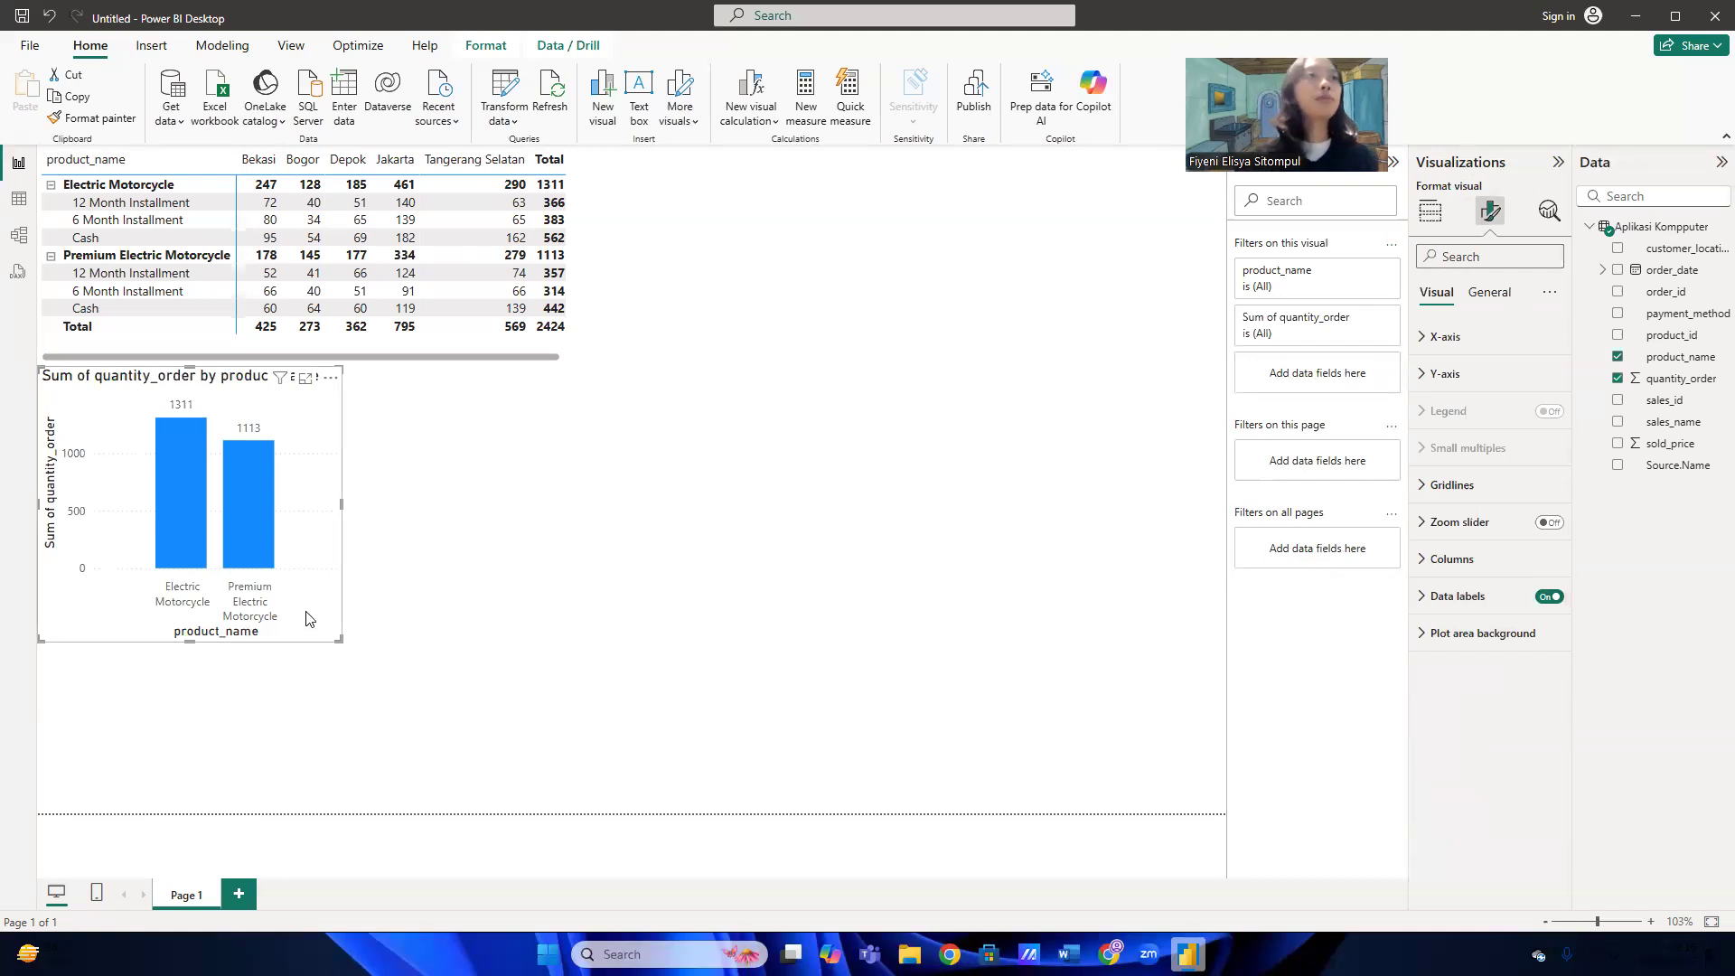
# Shrink the product_name column chart slightly in both width and height
pyautogui.moveTo(339, 639); pyautogui.dragTo(327, 612)
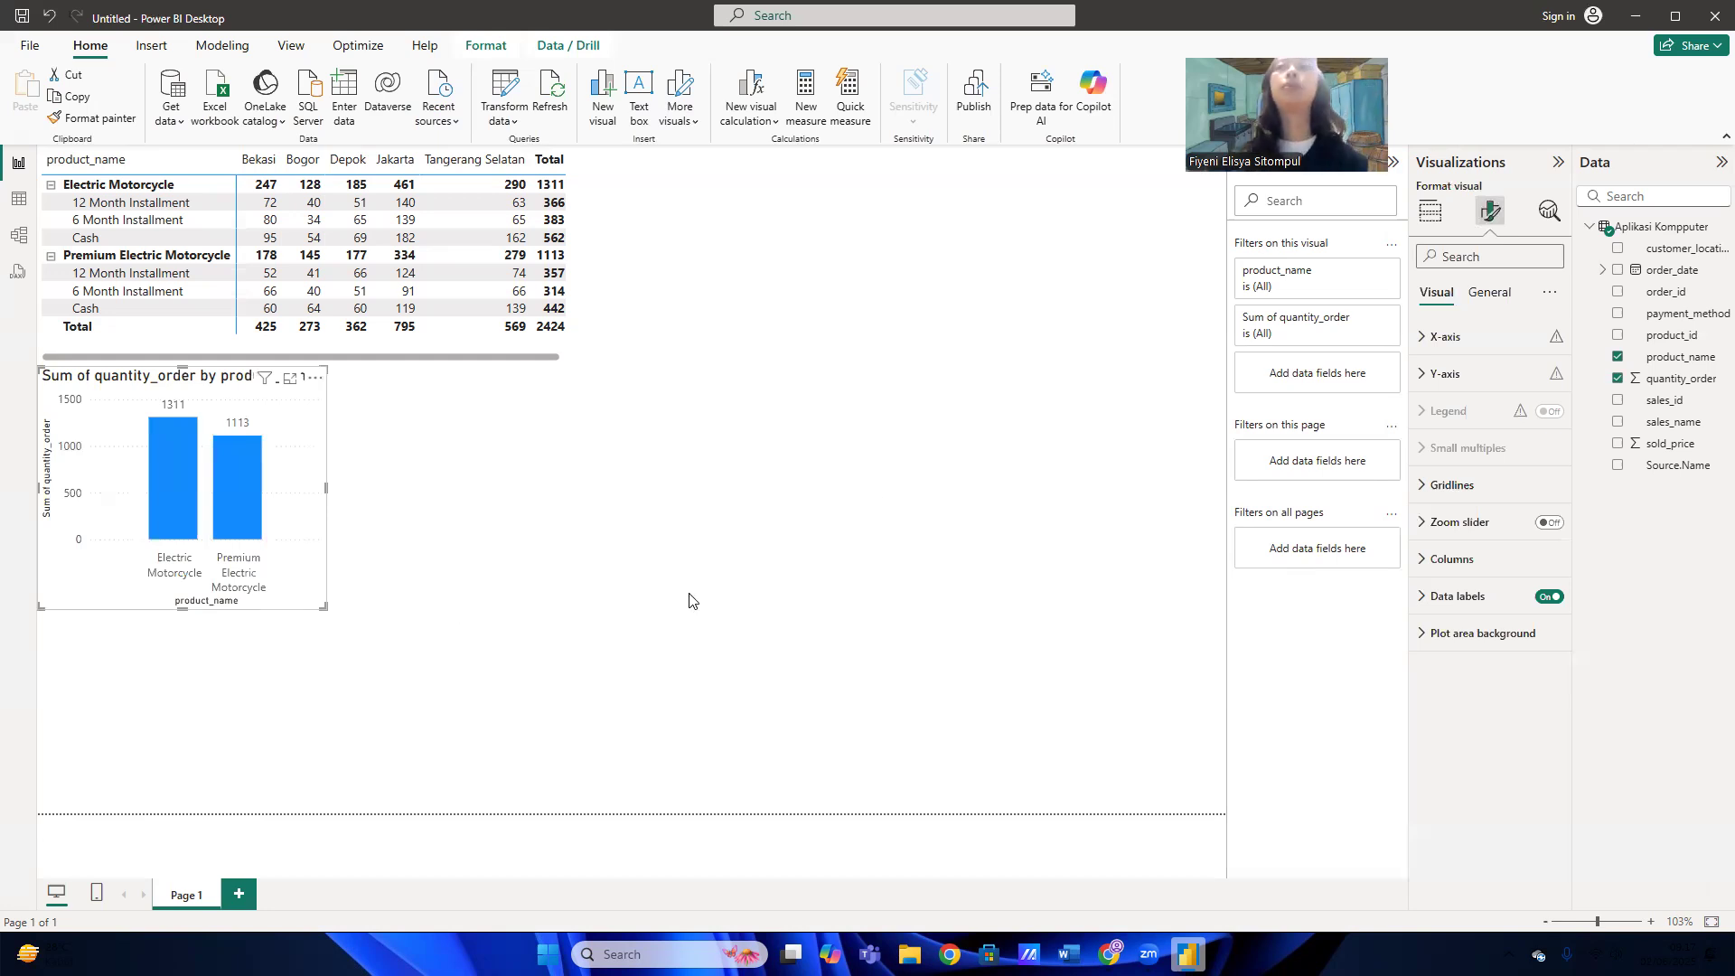
pyautogui.click(1430, 213)
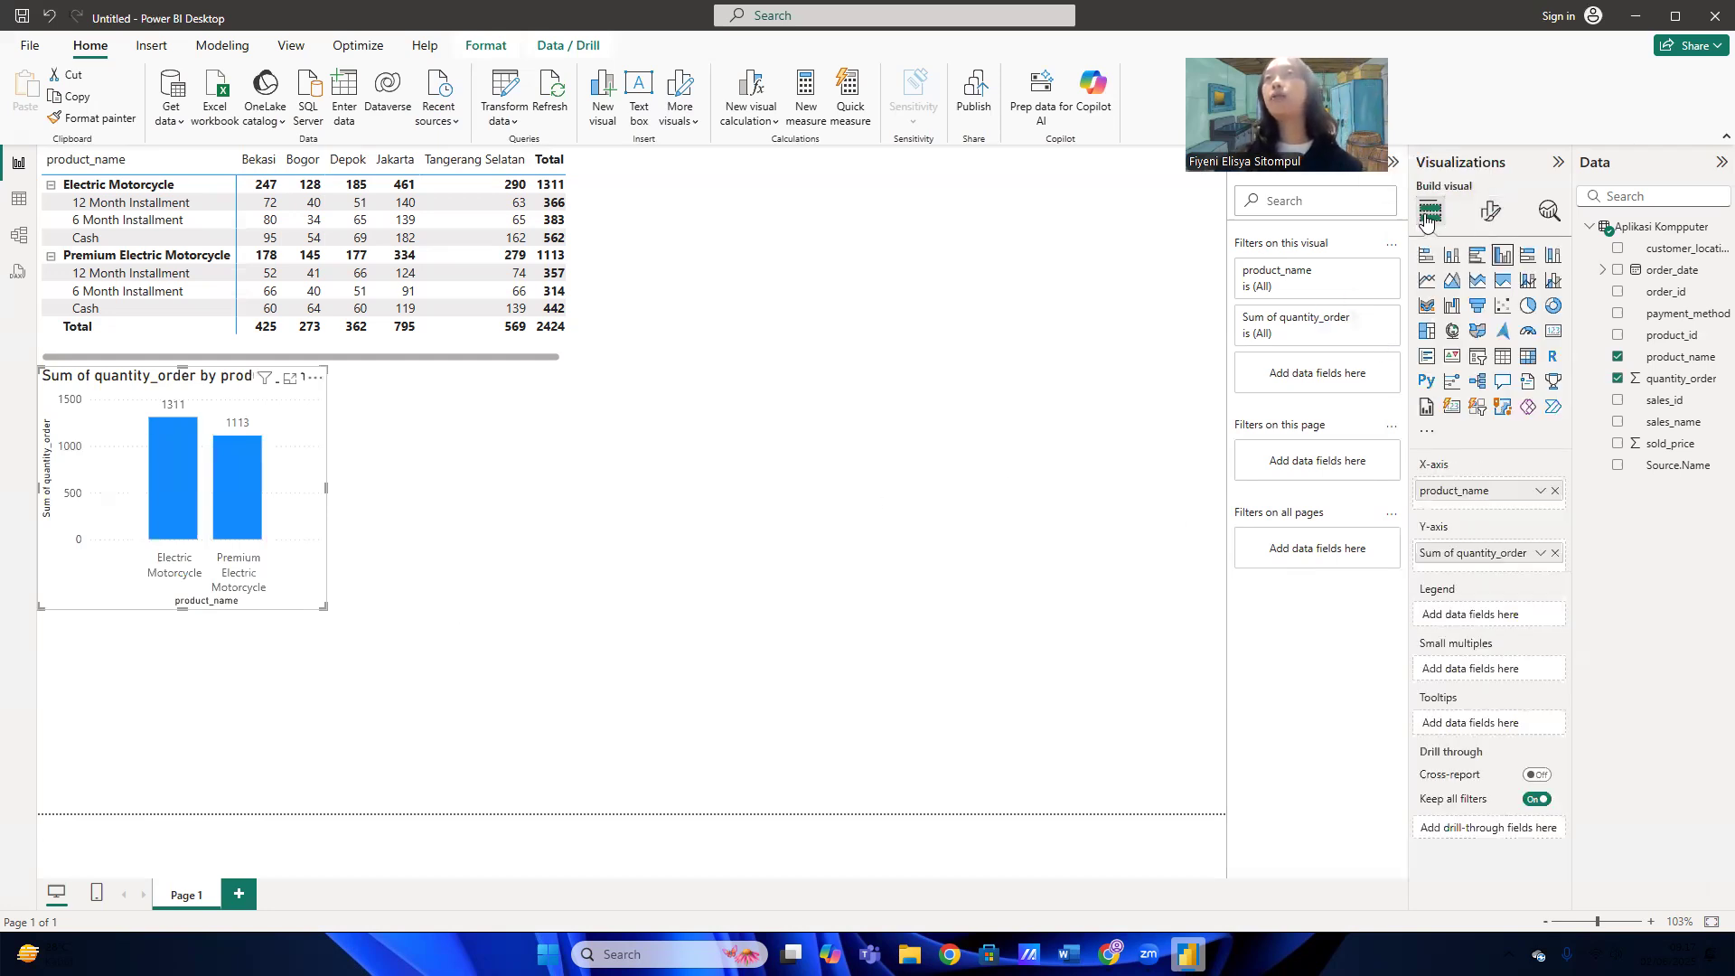
pyautogui.click(809, 549)
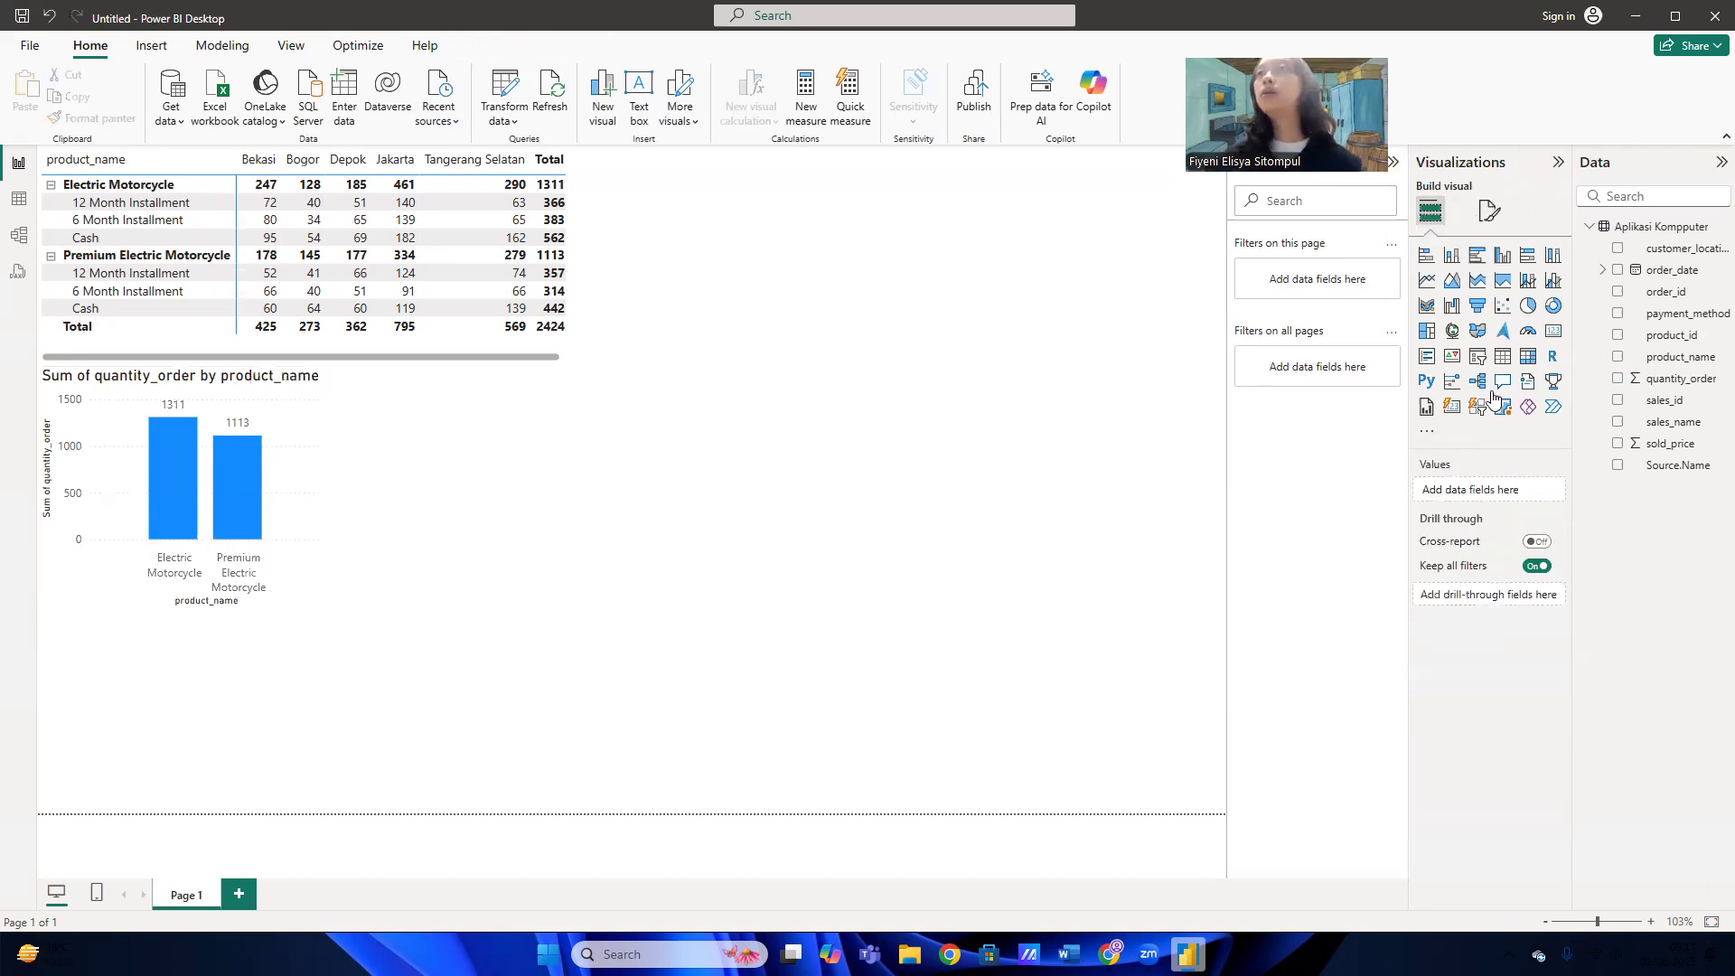
# Insert a clustered bar chart of the sum of quantity_order by customer_location beside the column chart
pyautogui.click(1476, 257)
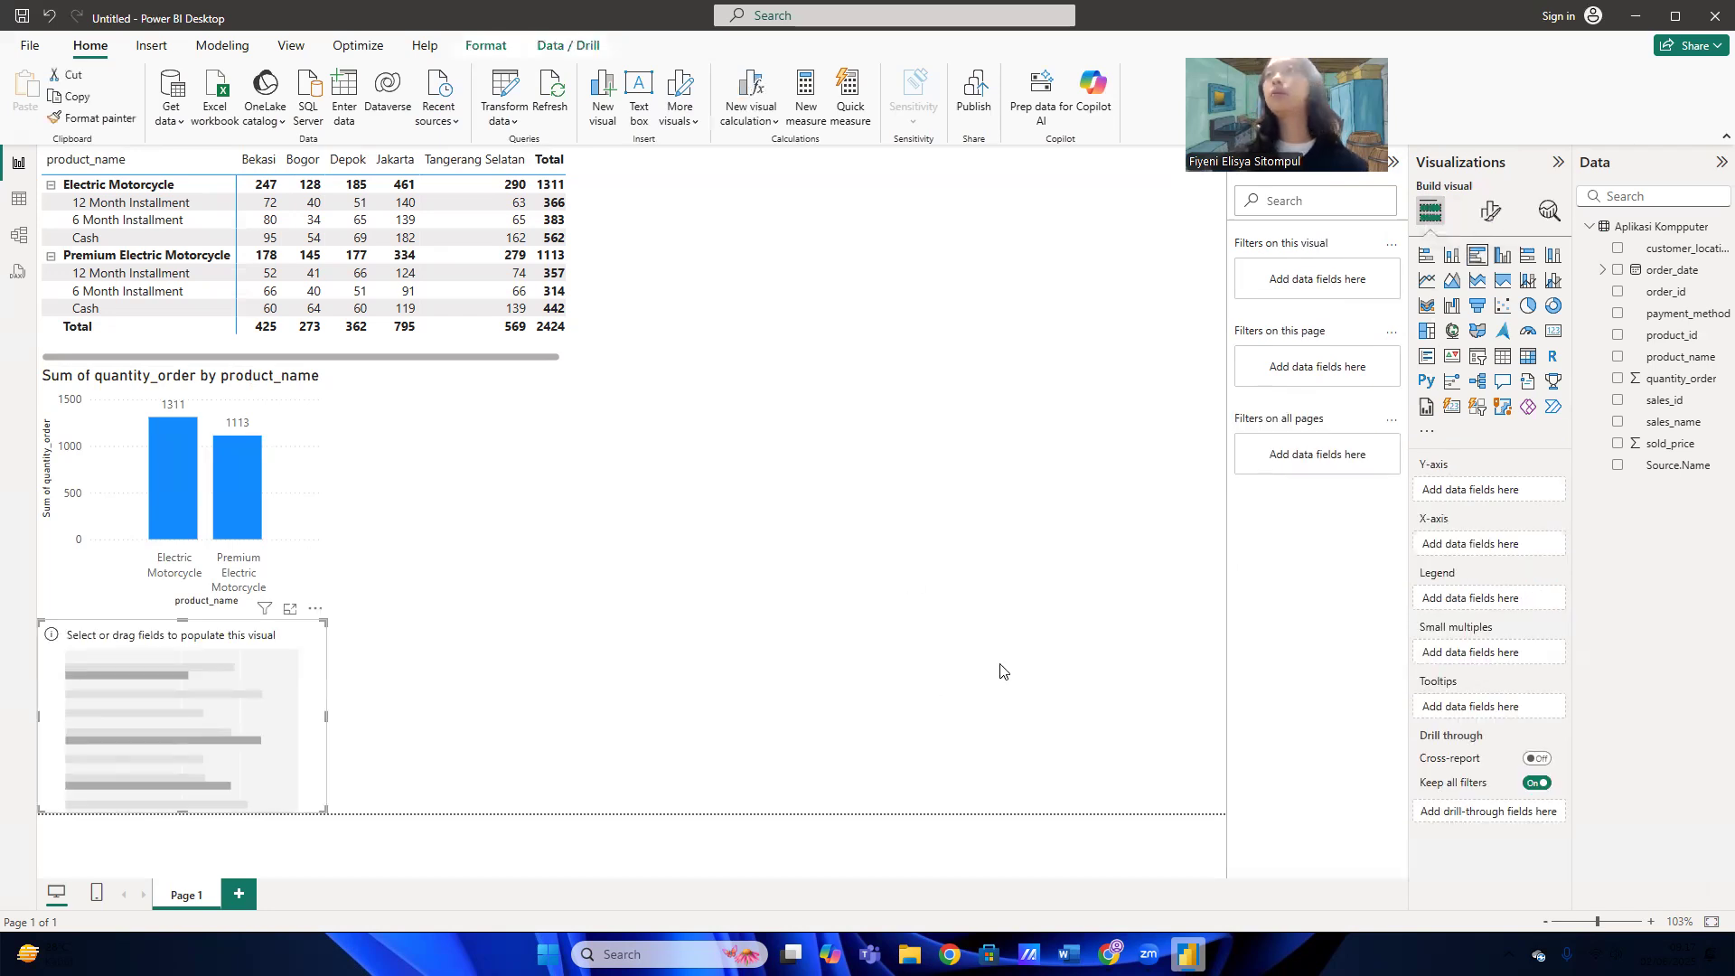
pyautogui.moveTo(179, 733); pyautogui.dragTo(475, 479)
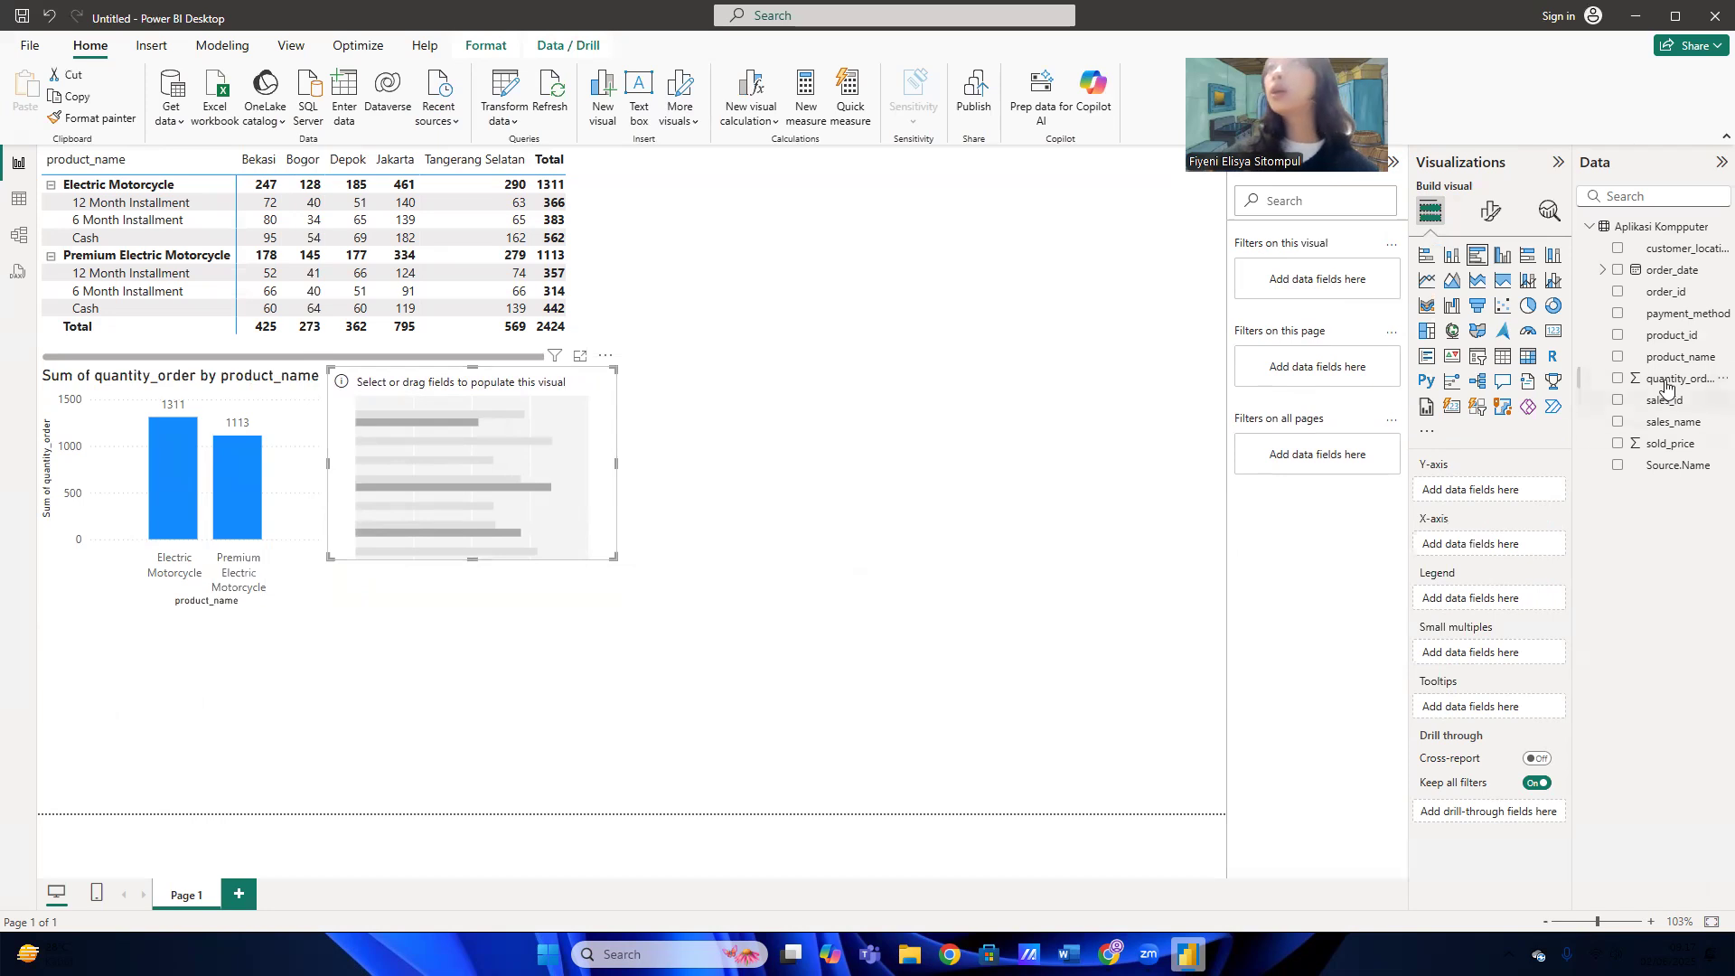
pyautogui.click(1617, 379)
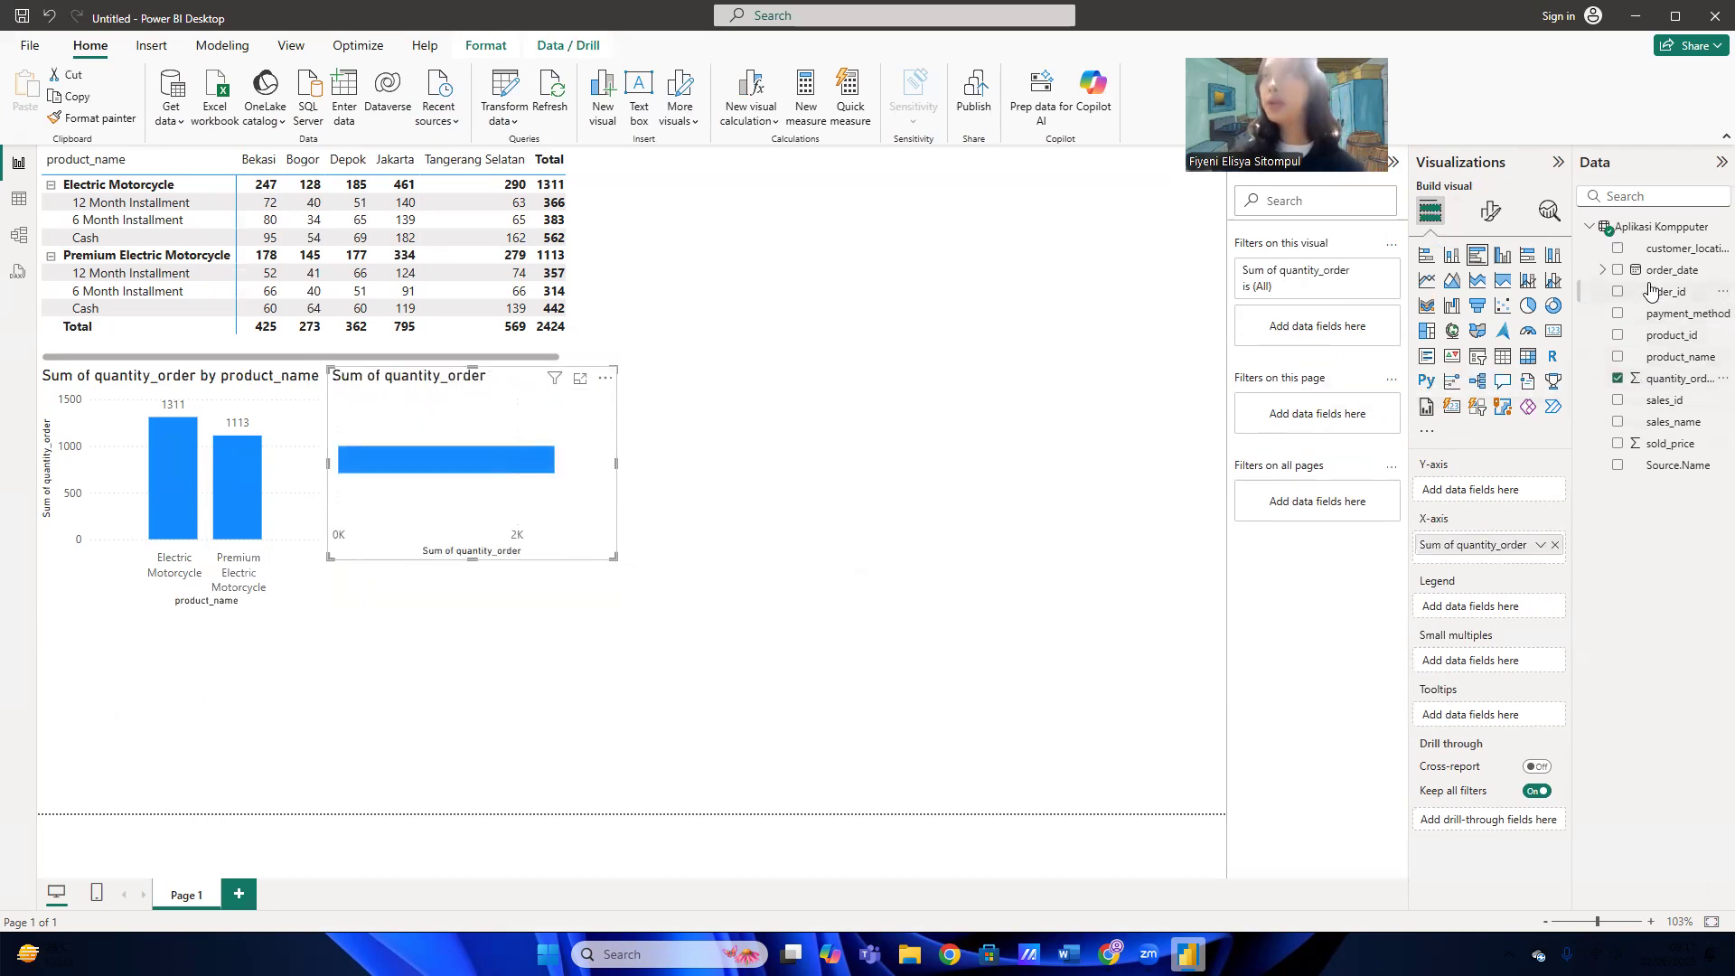
pyautogui.click(1618, 249)
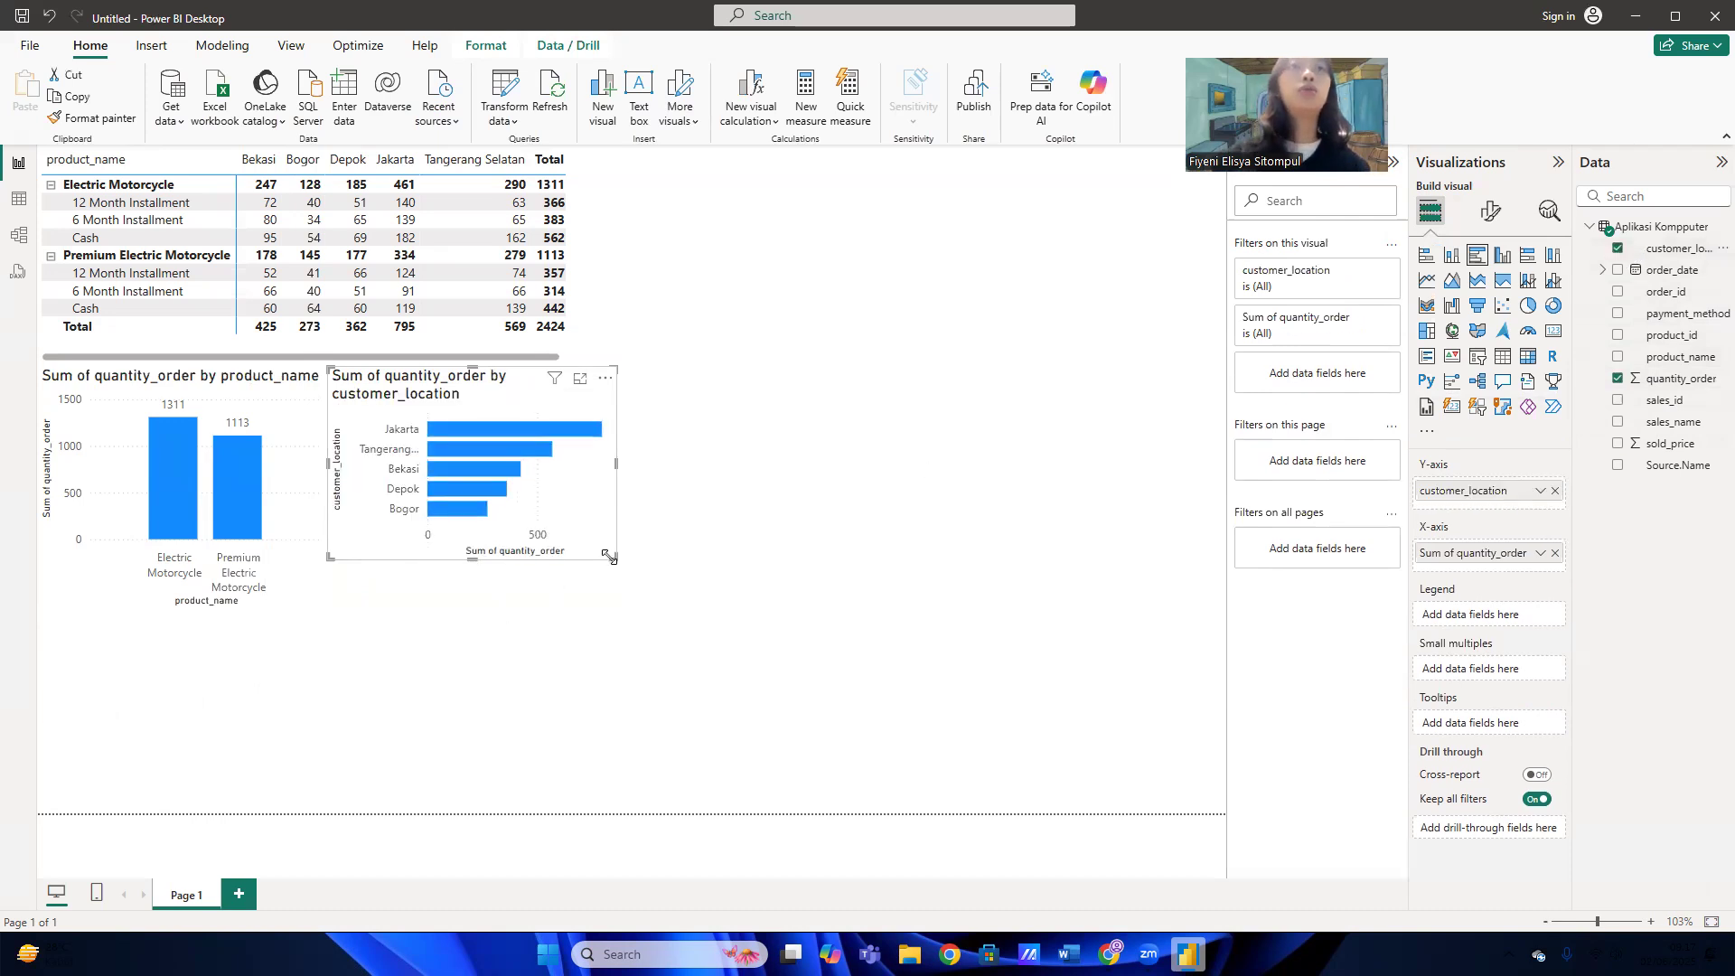
# Enlarge the customer_location bar chart to match the column chart's height and turn on its data labels
pyautogui.moveTo(611, 555); pyautogui.dragTo(630, 607)
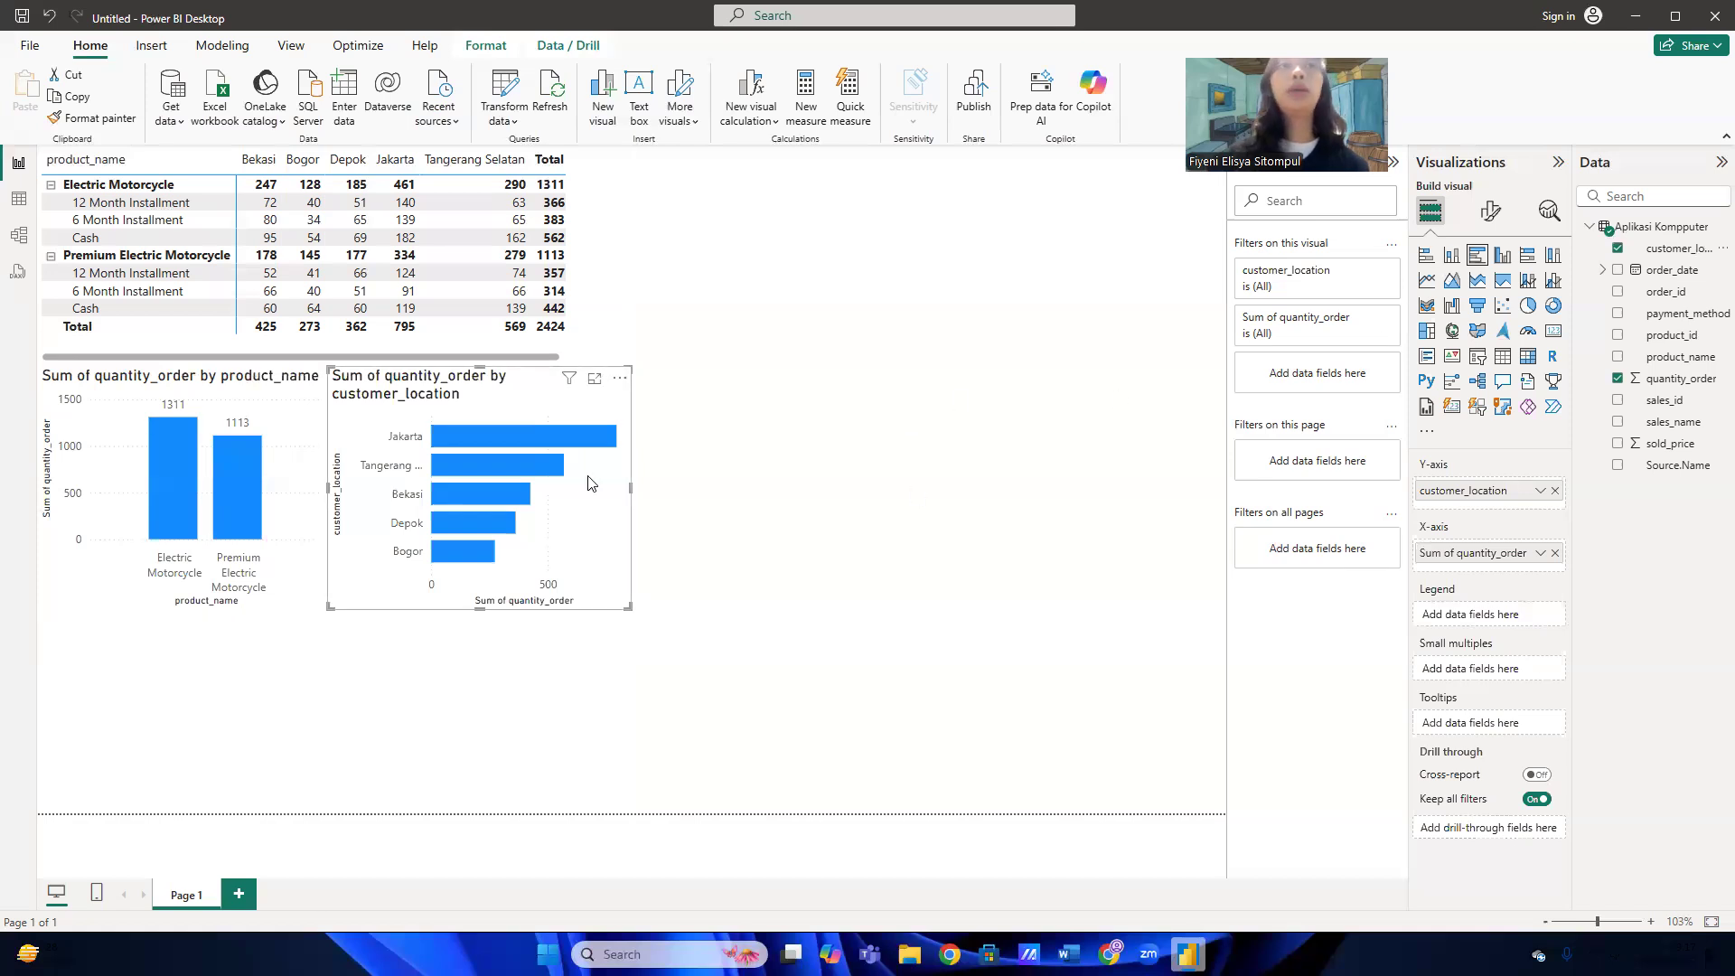
pyautogui.moveTo(633, 487); pyautogui.dragTo(636, 486)
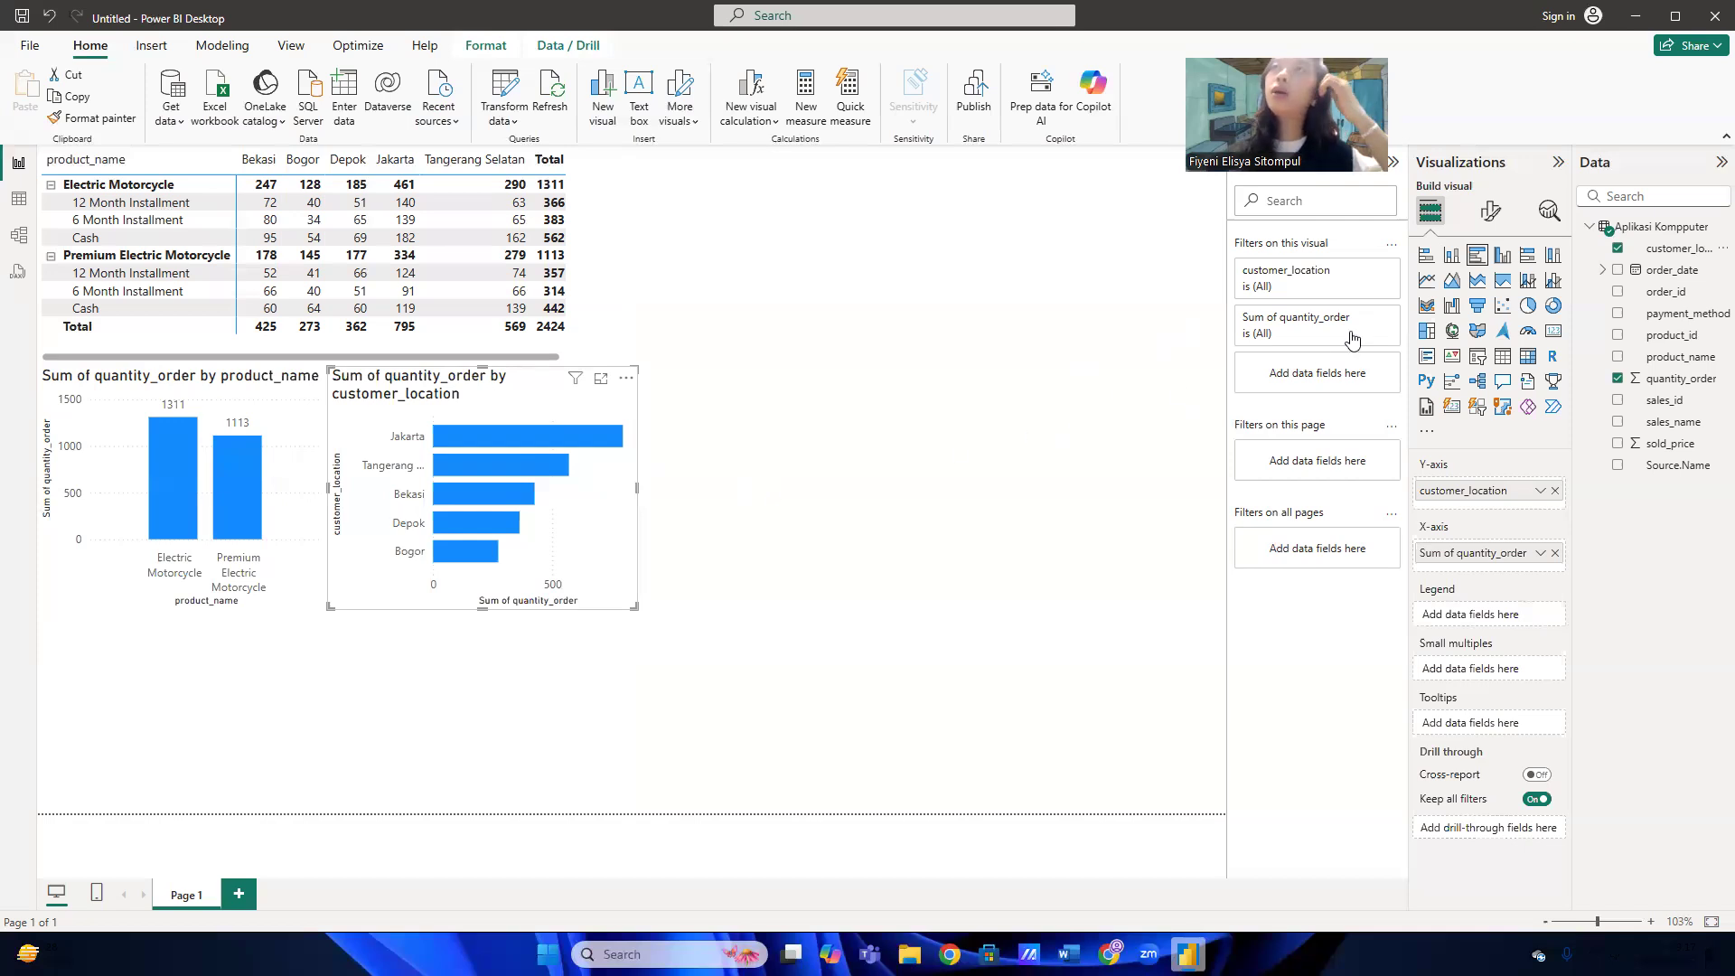
pyautogui.click(1490, 211)
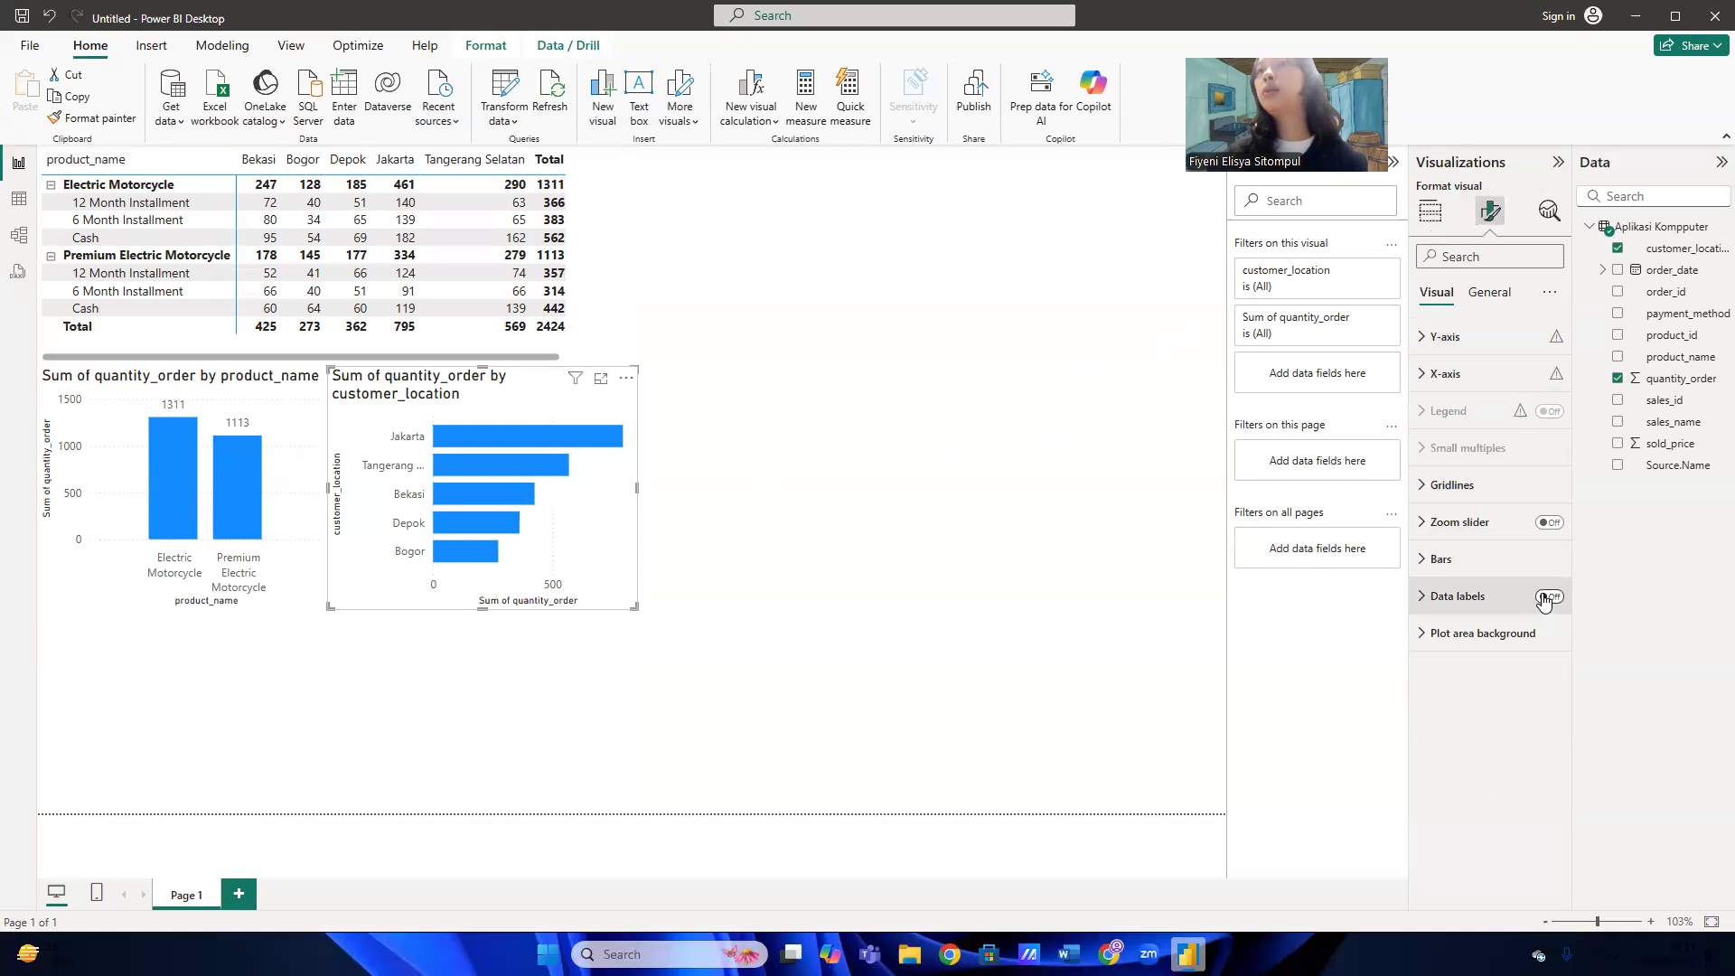
pyautogui.click(1547, 597)
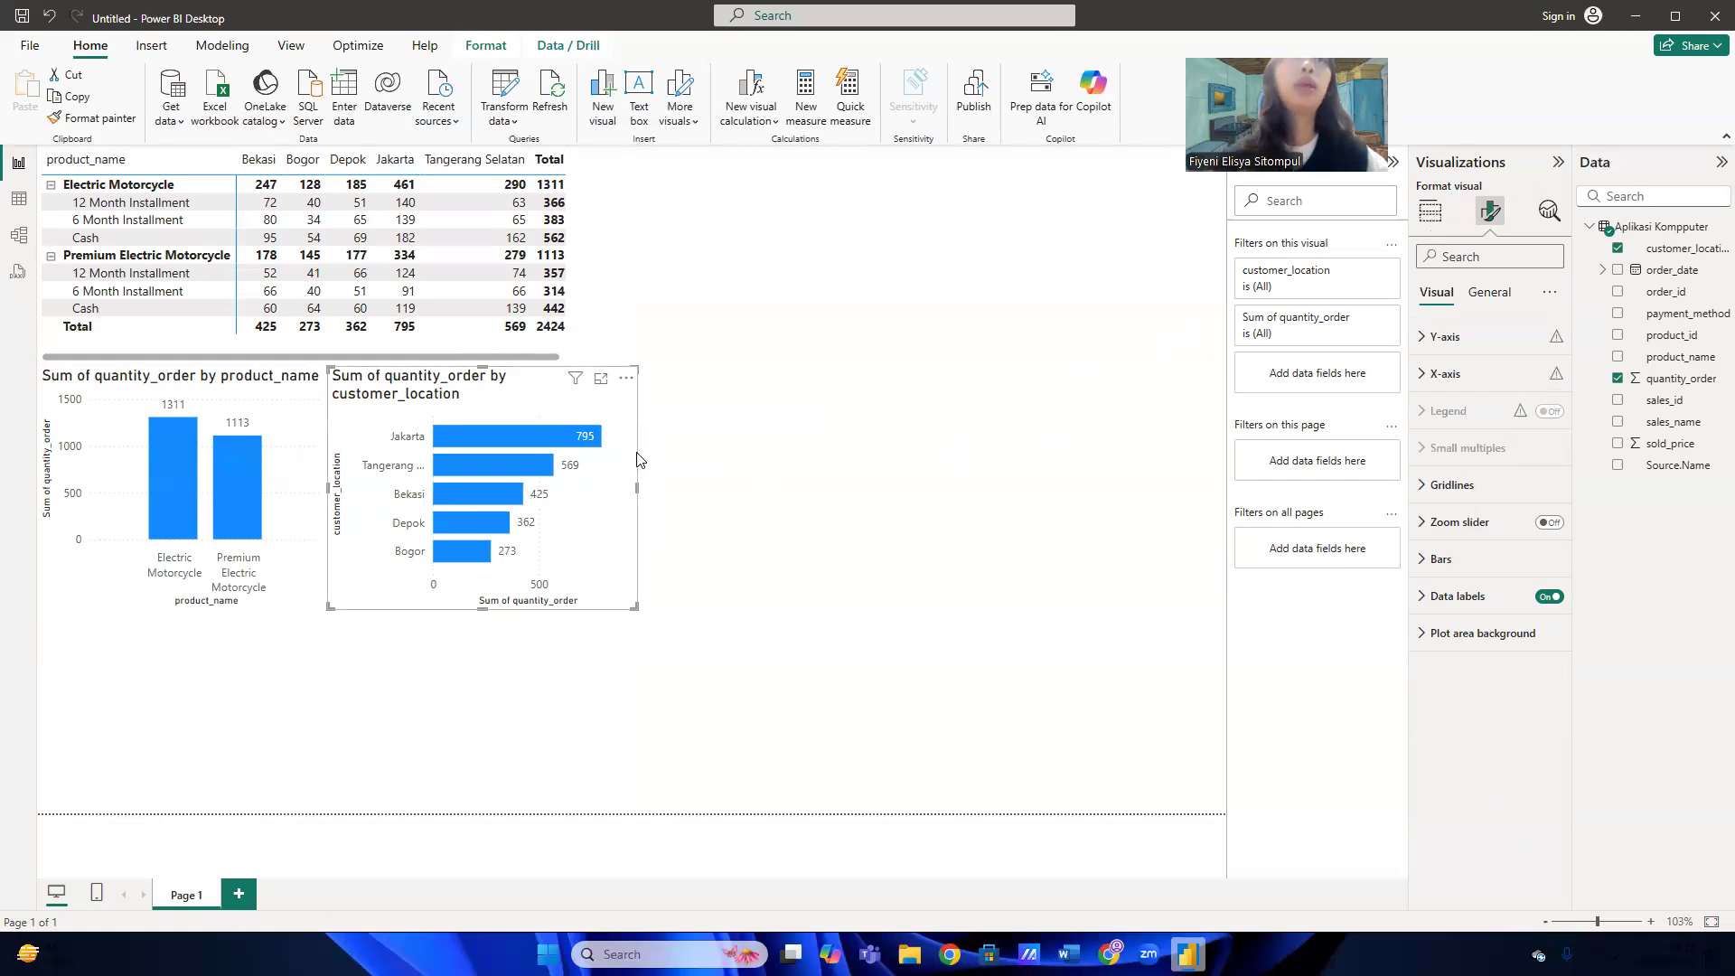
pyautogui.click(595, 696)
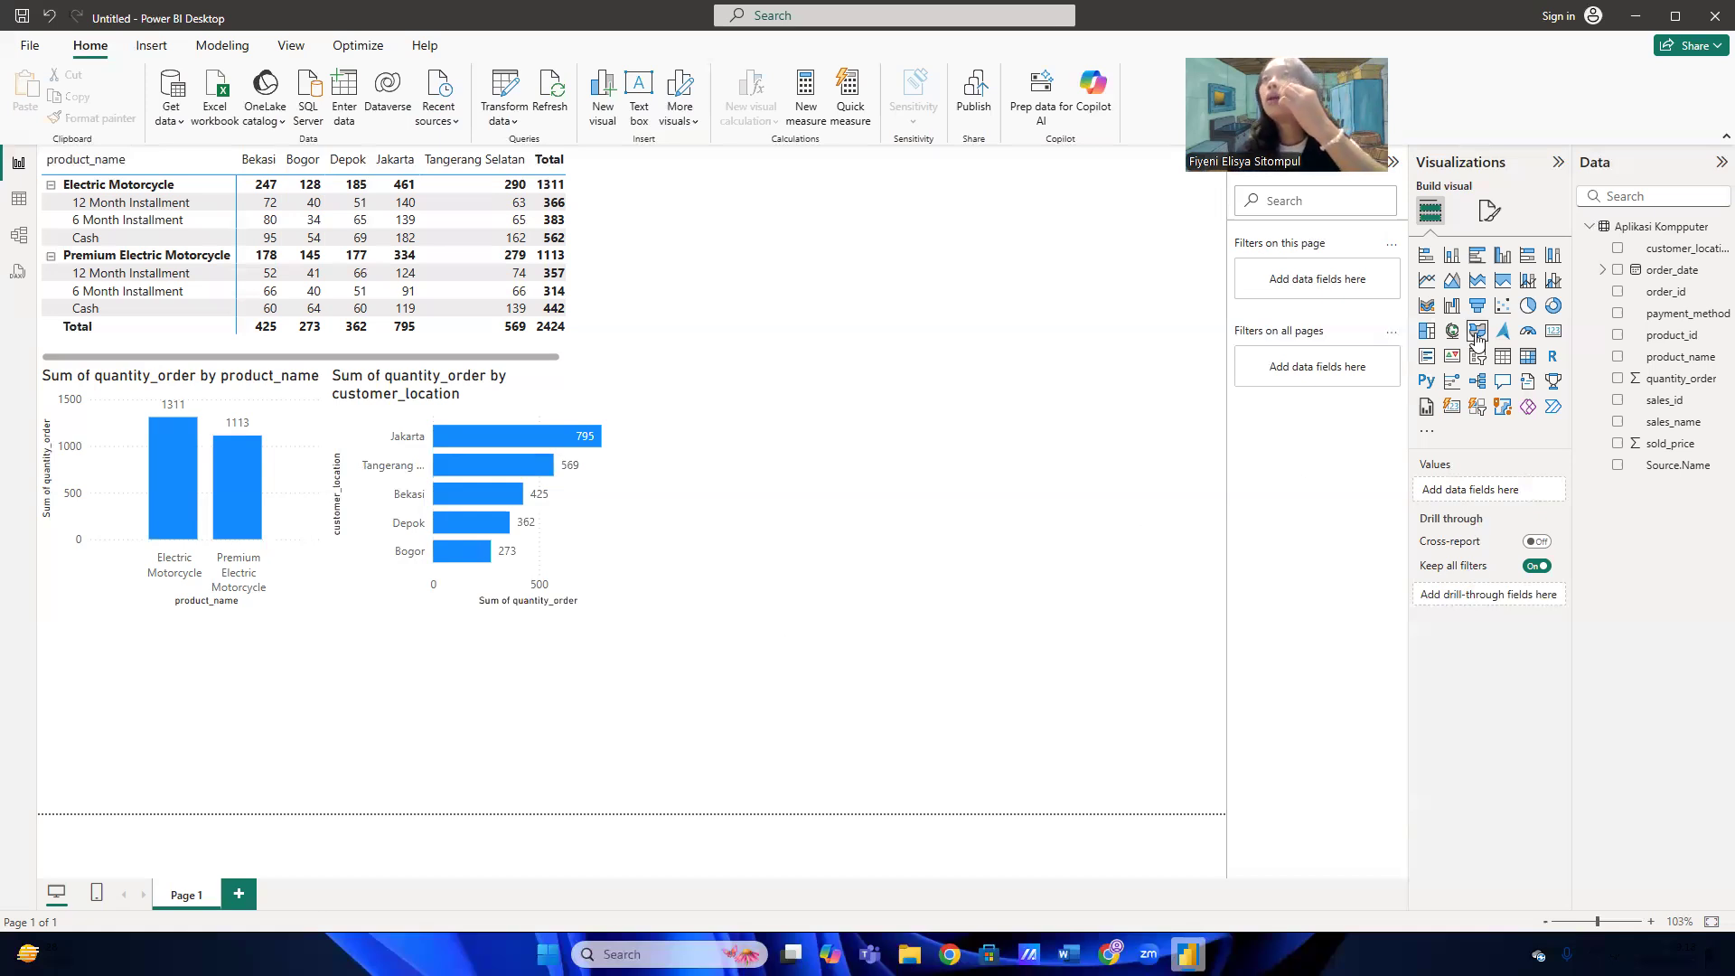
# Insert a pie chart of the sum of quantity_order by payment_method below the column chart
pyautogui.click(1528, 307)
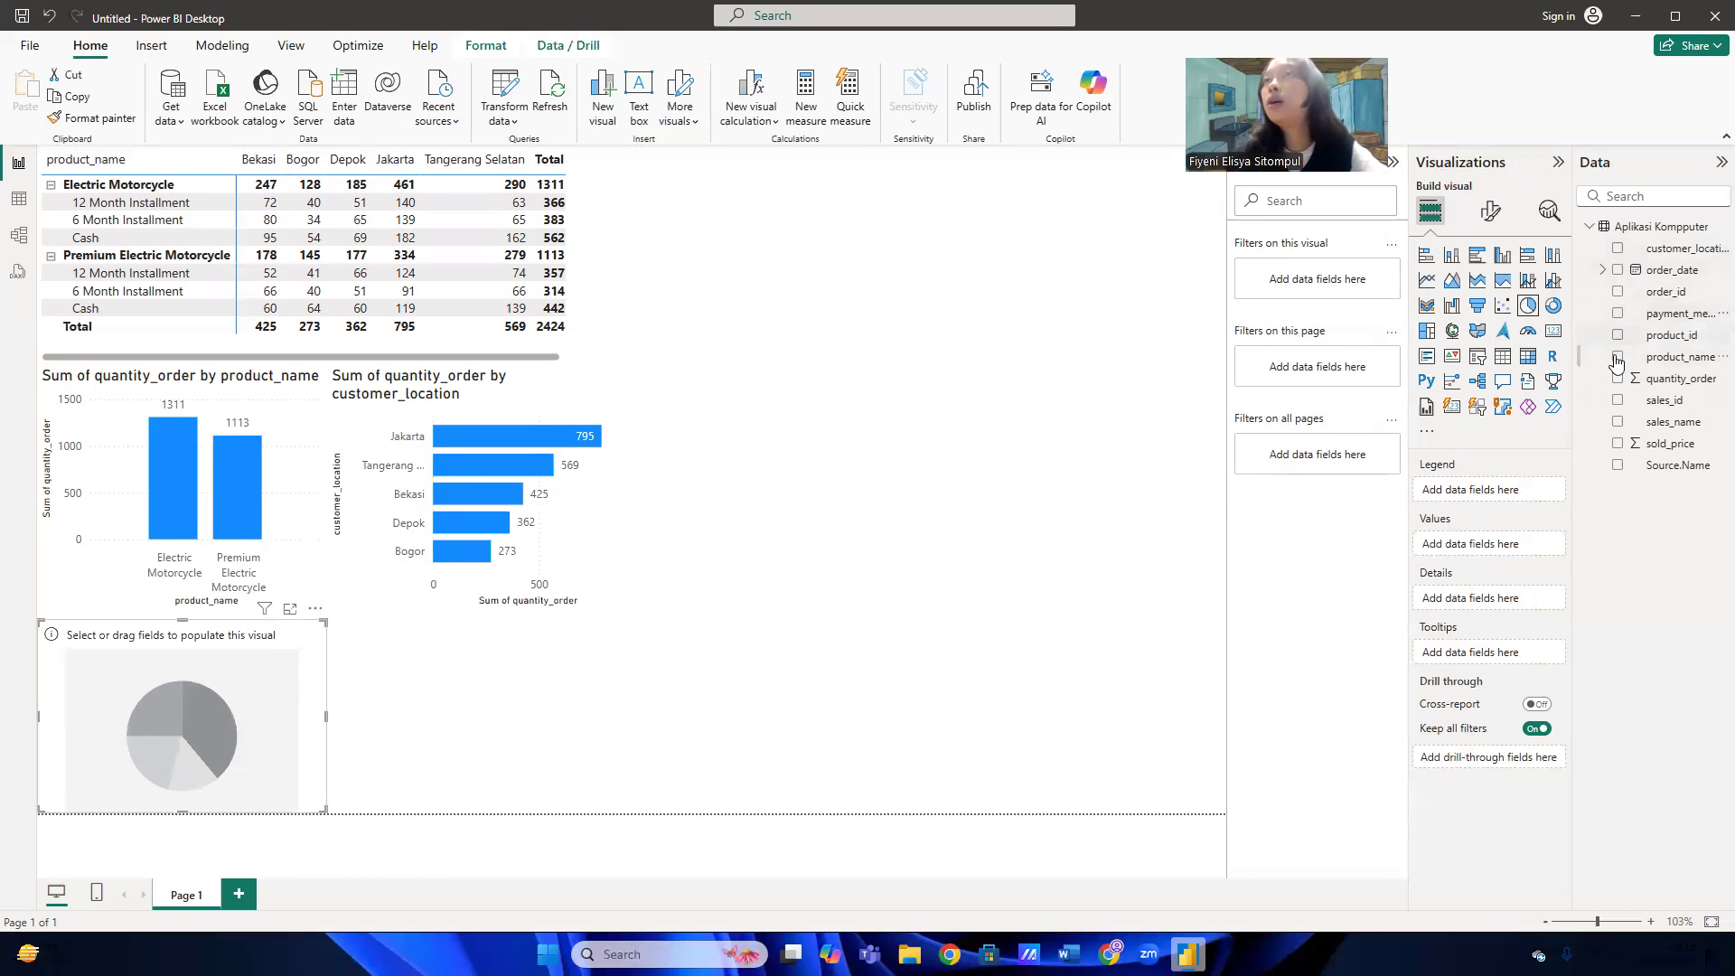
pyautogui.click(1617, 313)
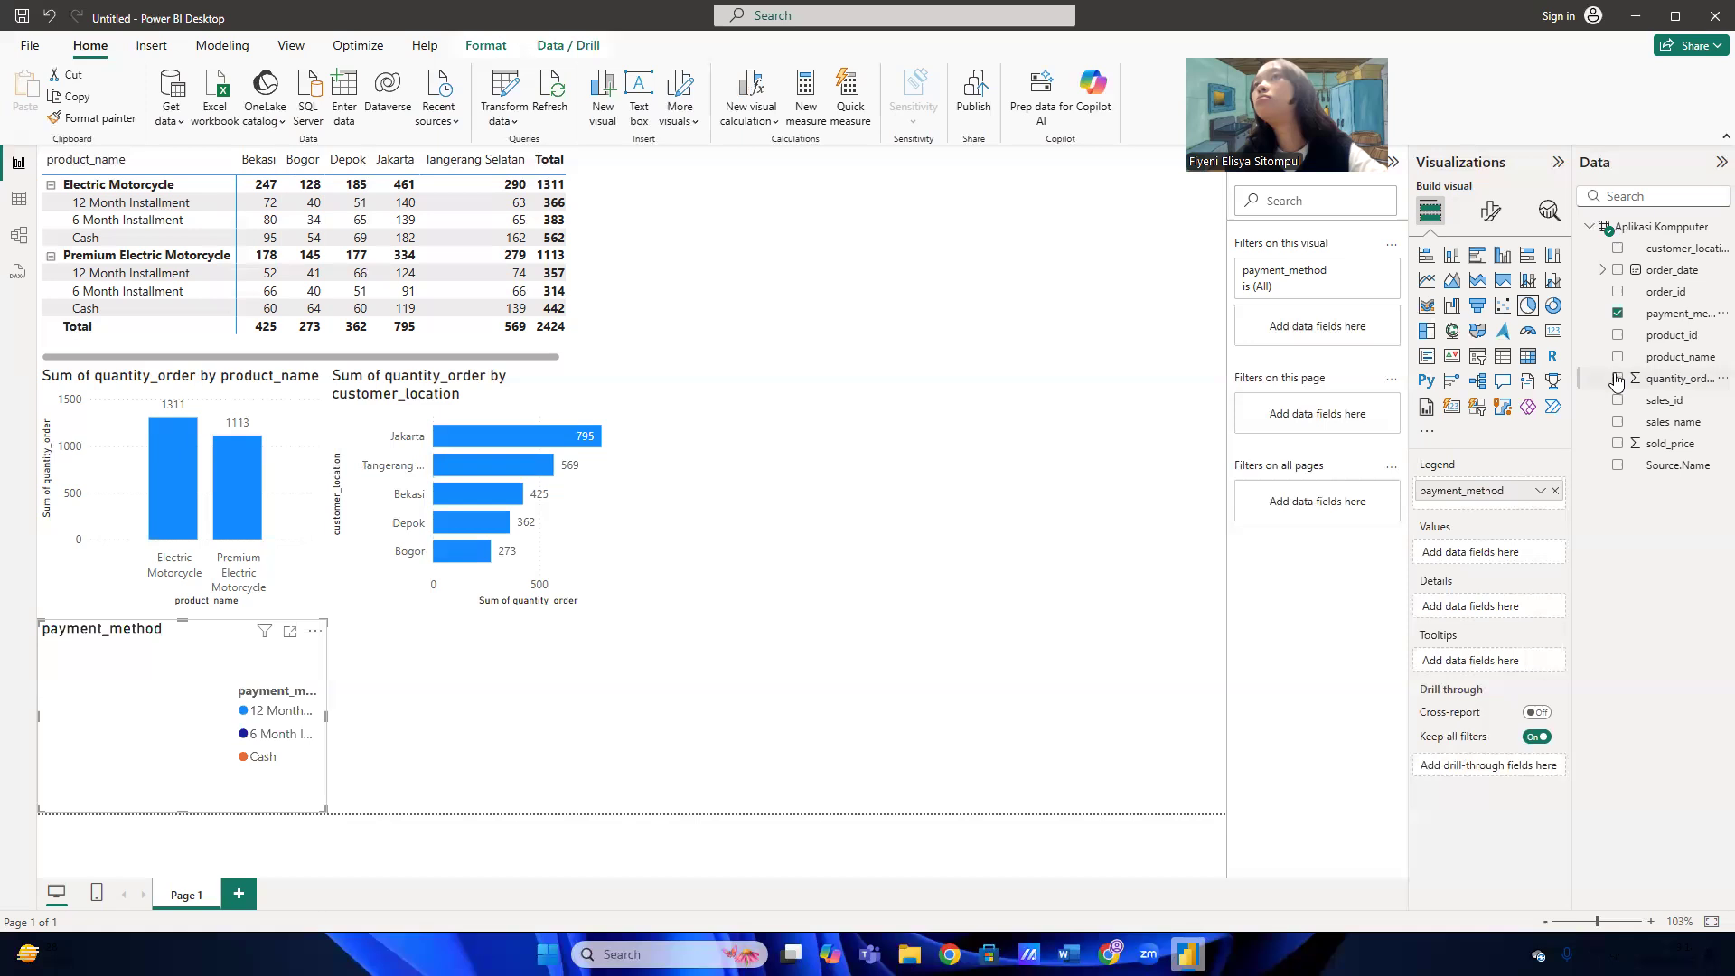
pyautogui.click(1617, 378)
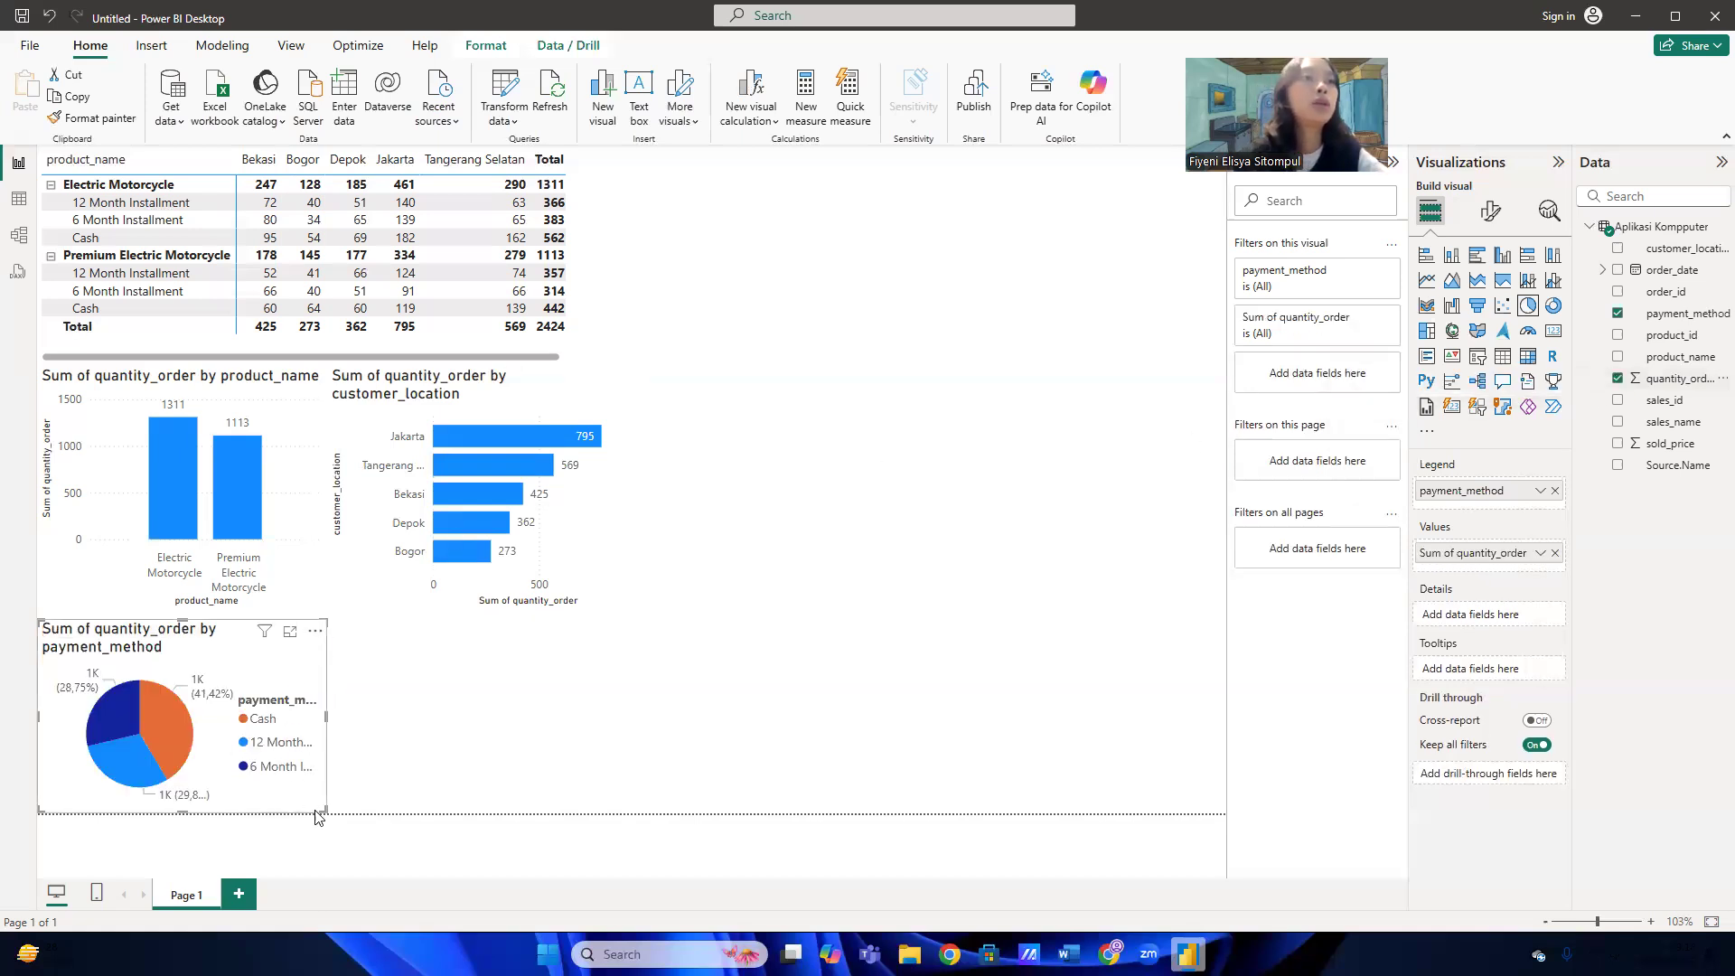
# Widen the pie chart slightly and extend its upper edge to meet the column chart
pyautogui.moveTo(327, 716); pyautogui.dragTo(366, 715)
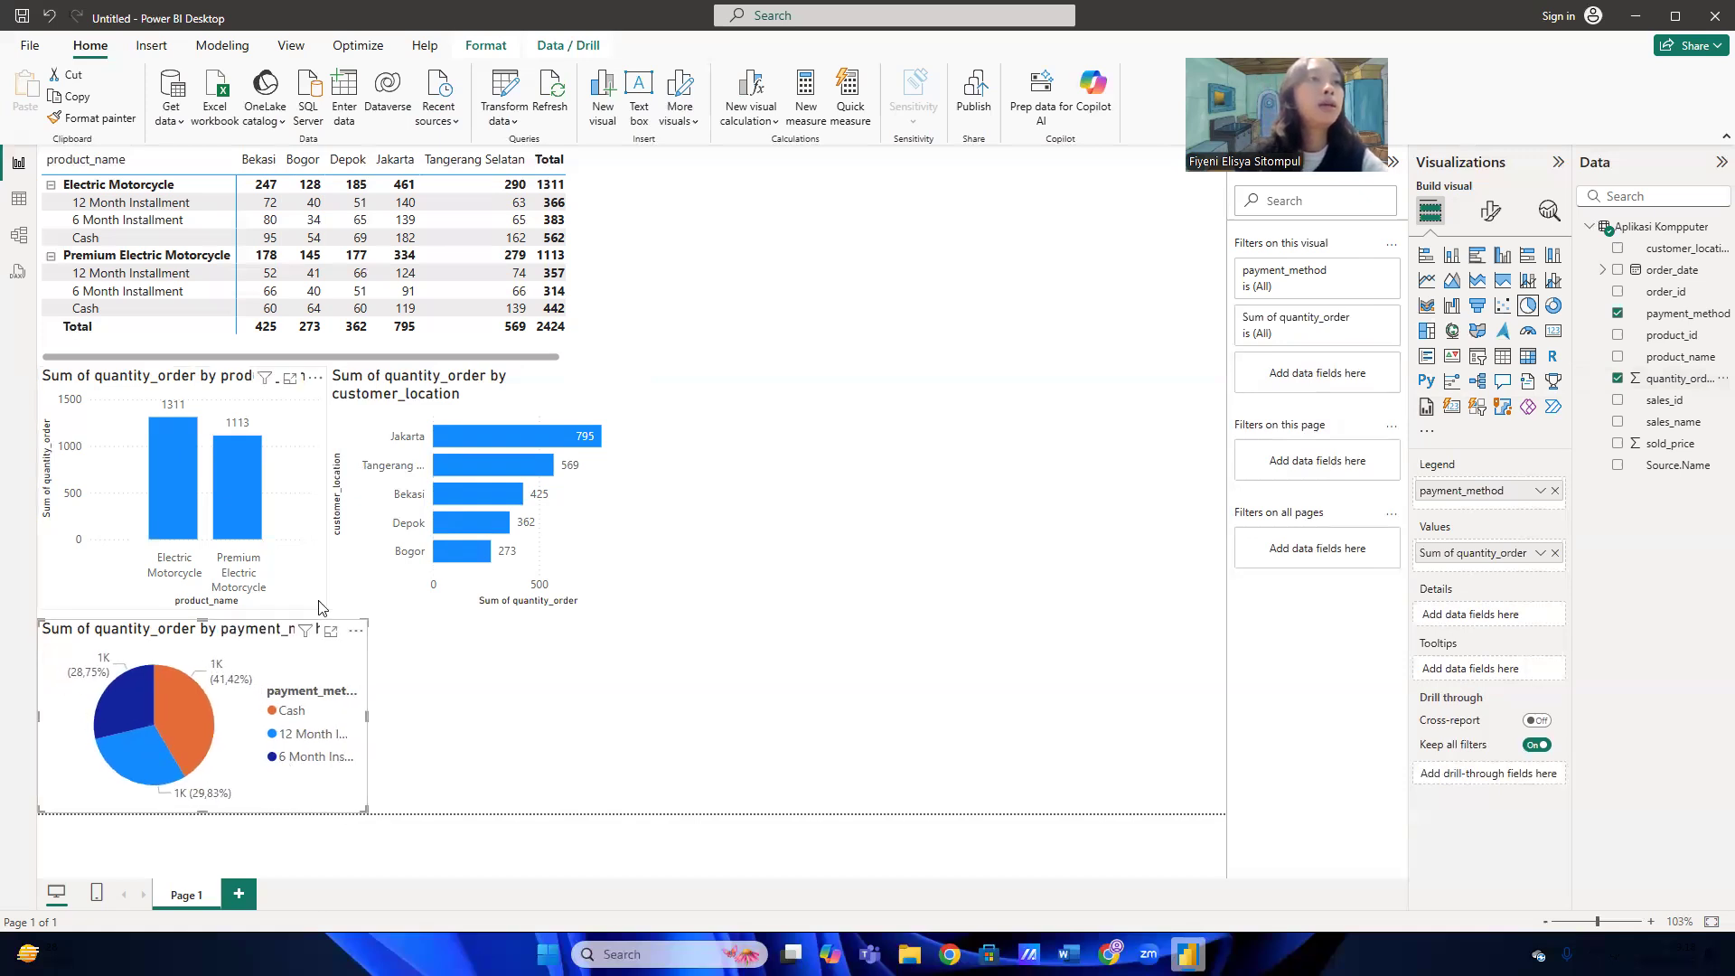
pyautogui.moveTo(204, 617); pyautogui.dragTo(203, 607)
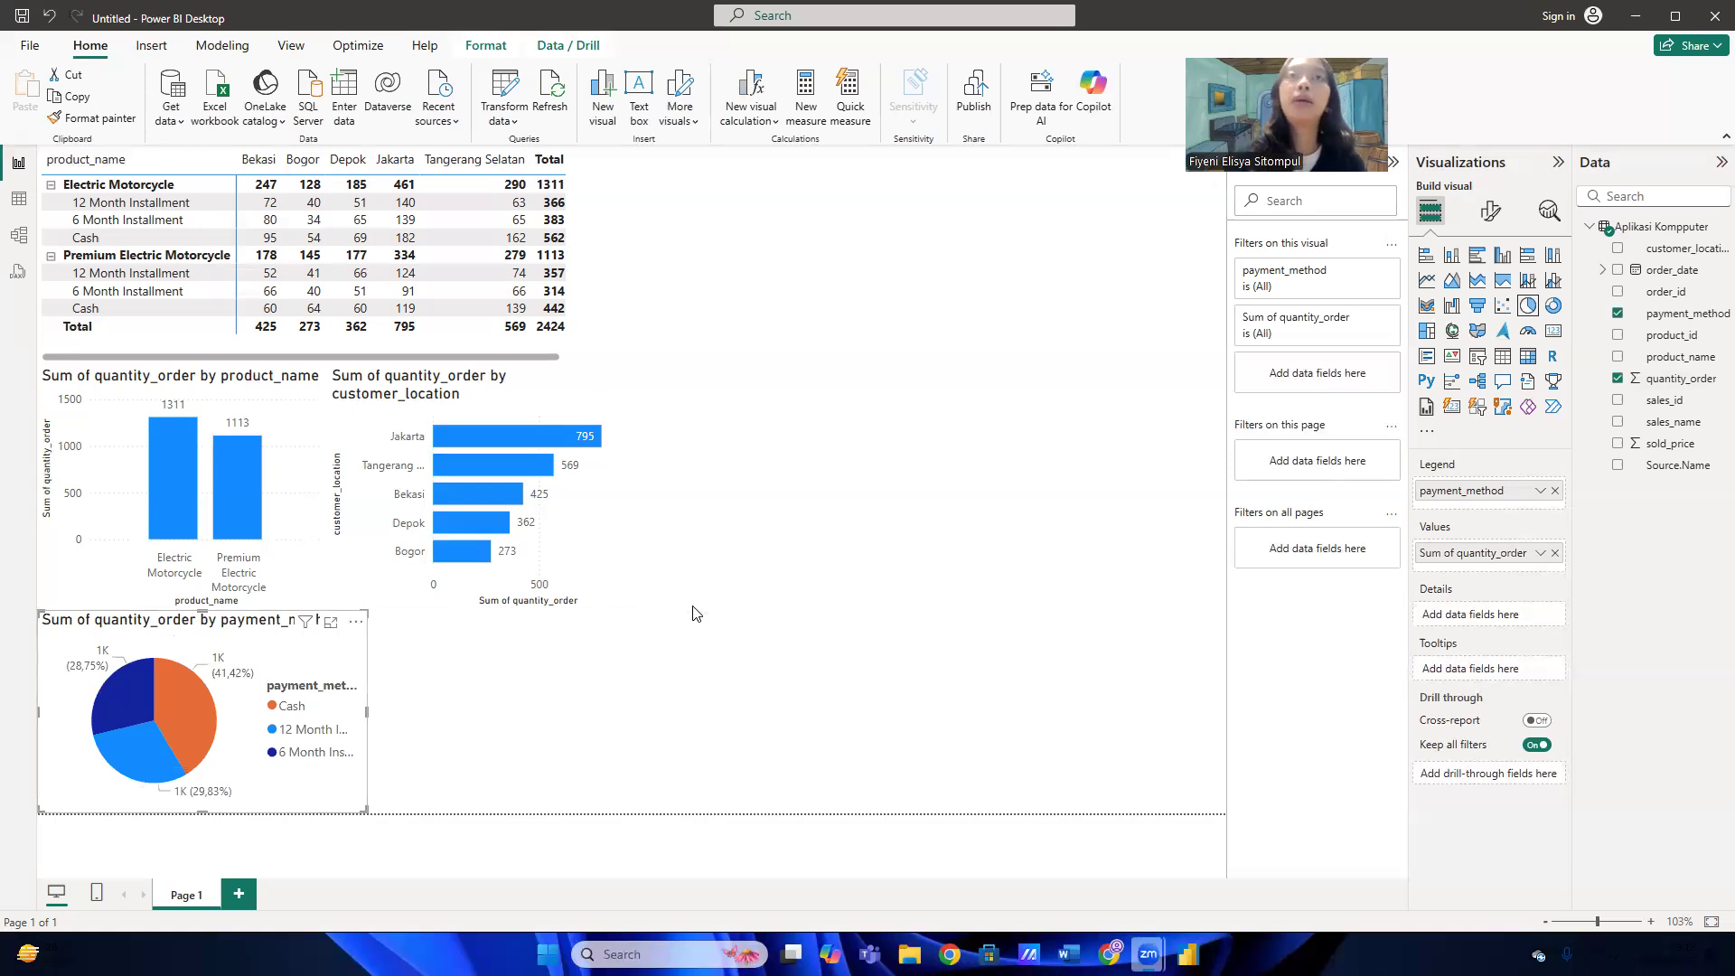
pyautogui.moveTo(134, 721)
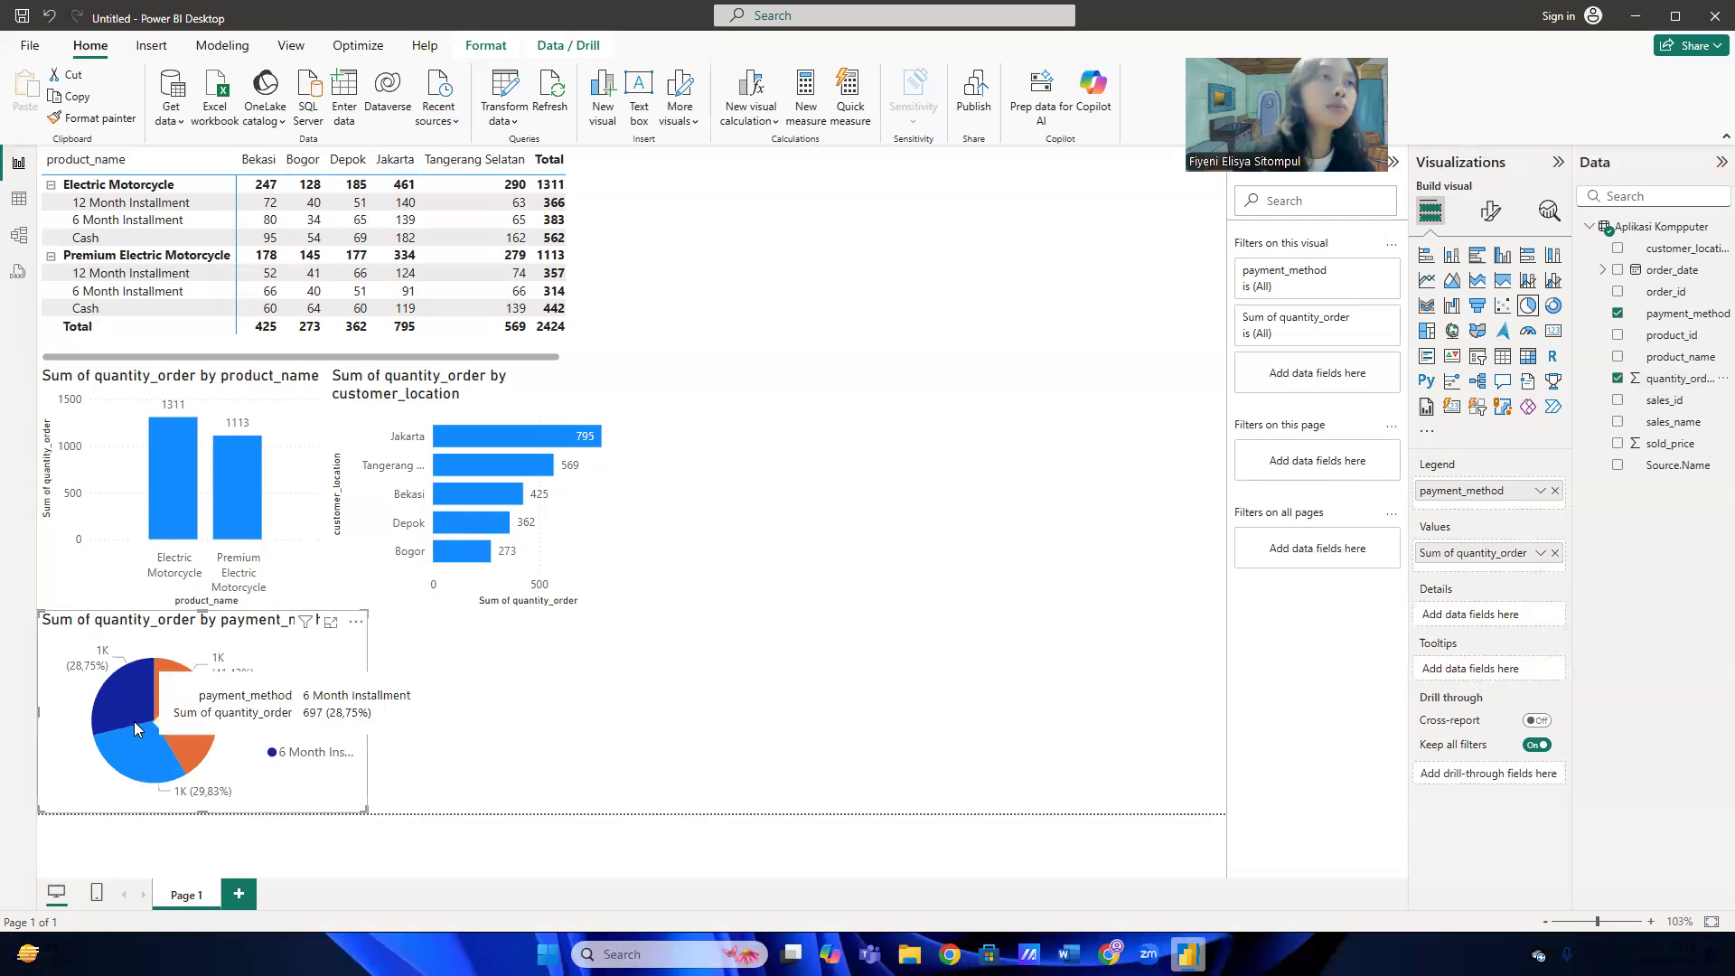
pyautogui.click(431, 729)
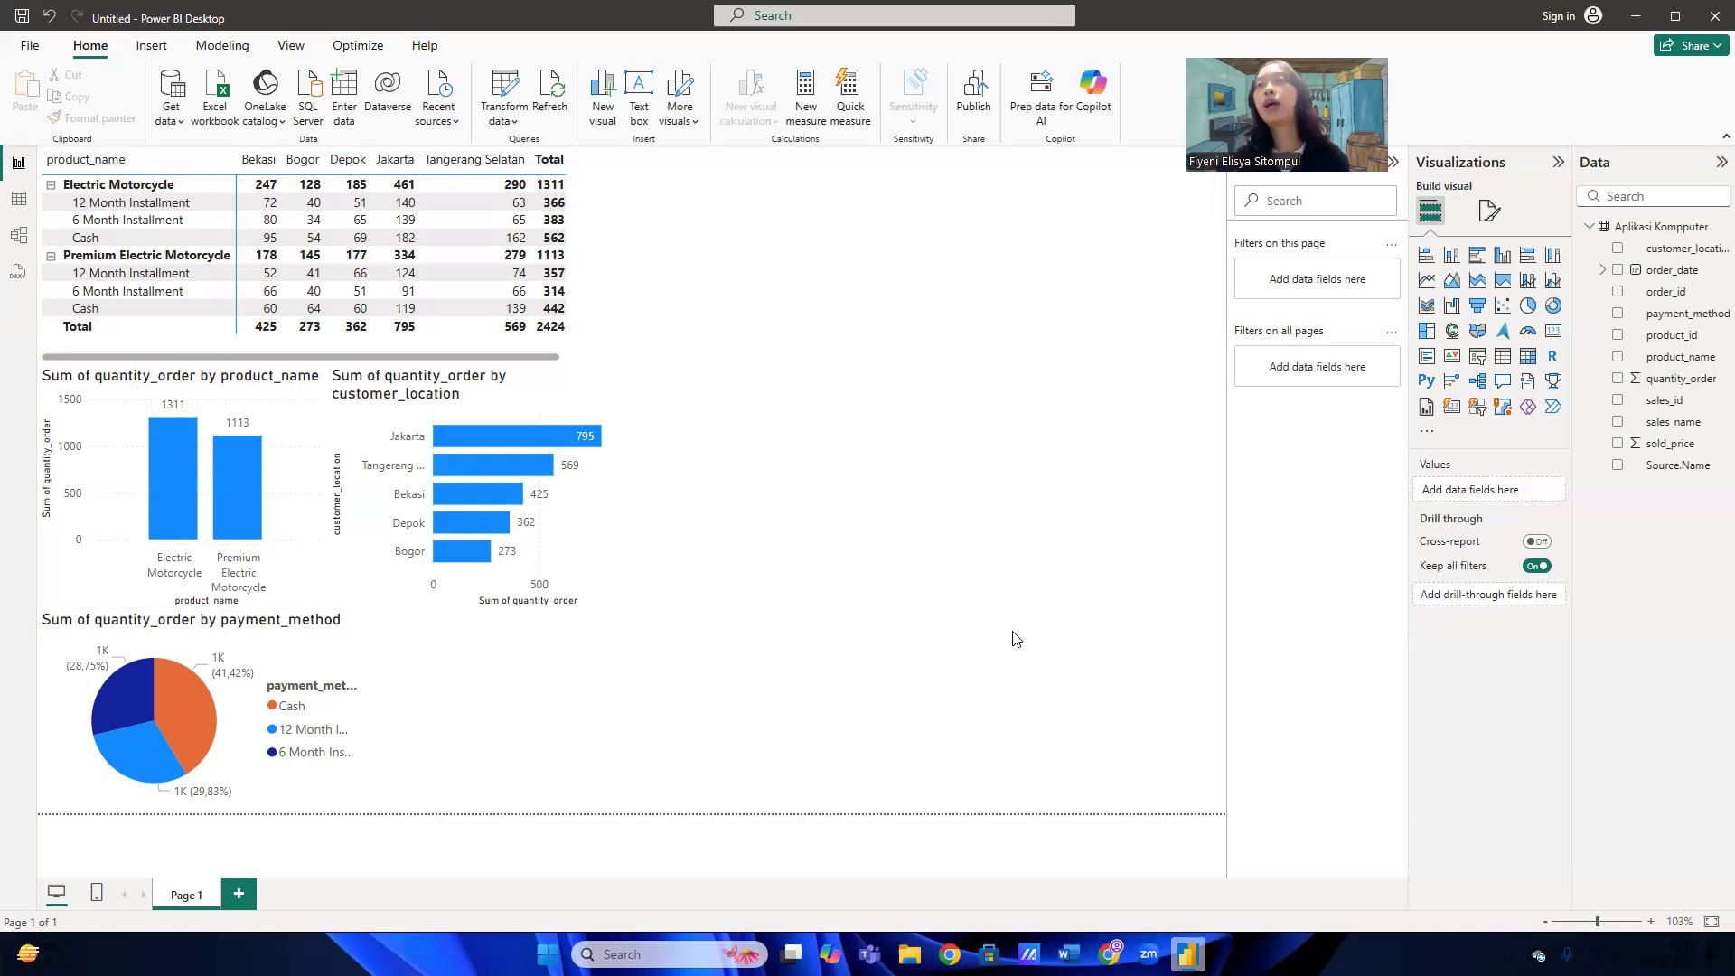
# Insert a card visual, place it beside the matrix at the page's upper edge, and enlarge it
pyautogui.click(1452, 408)
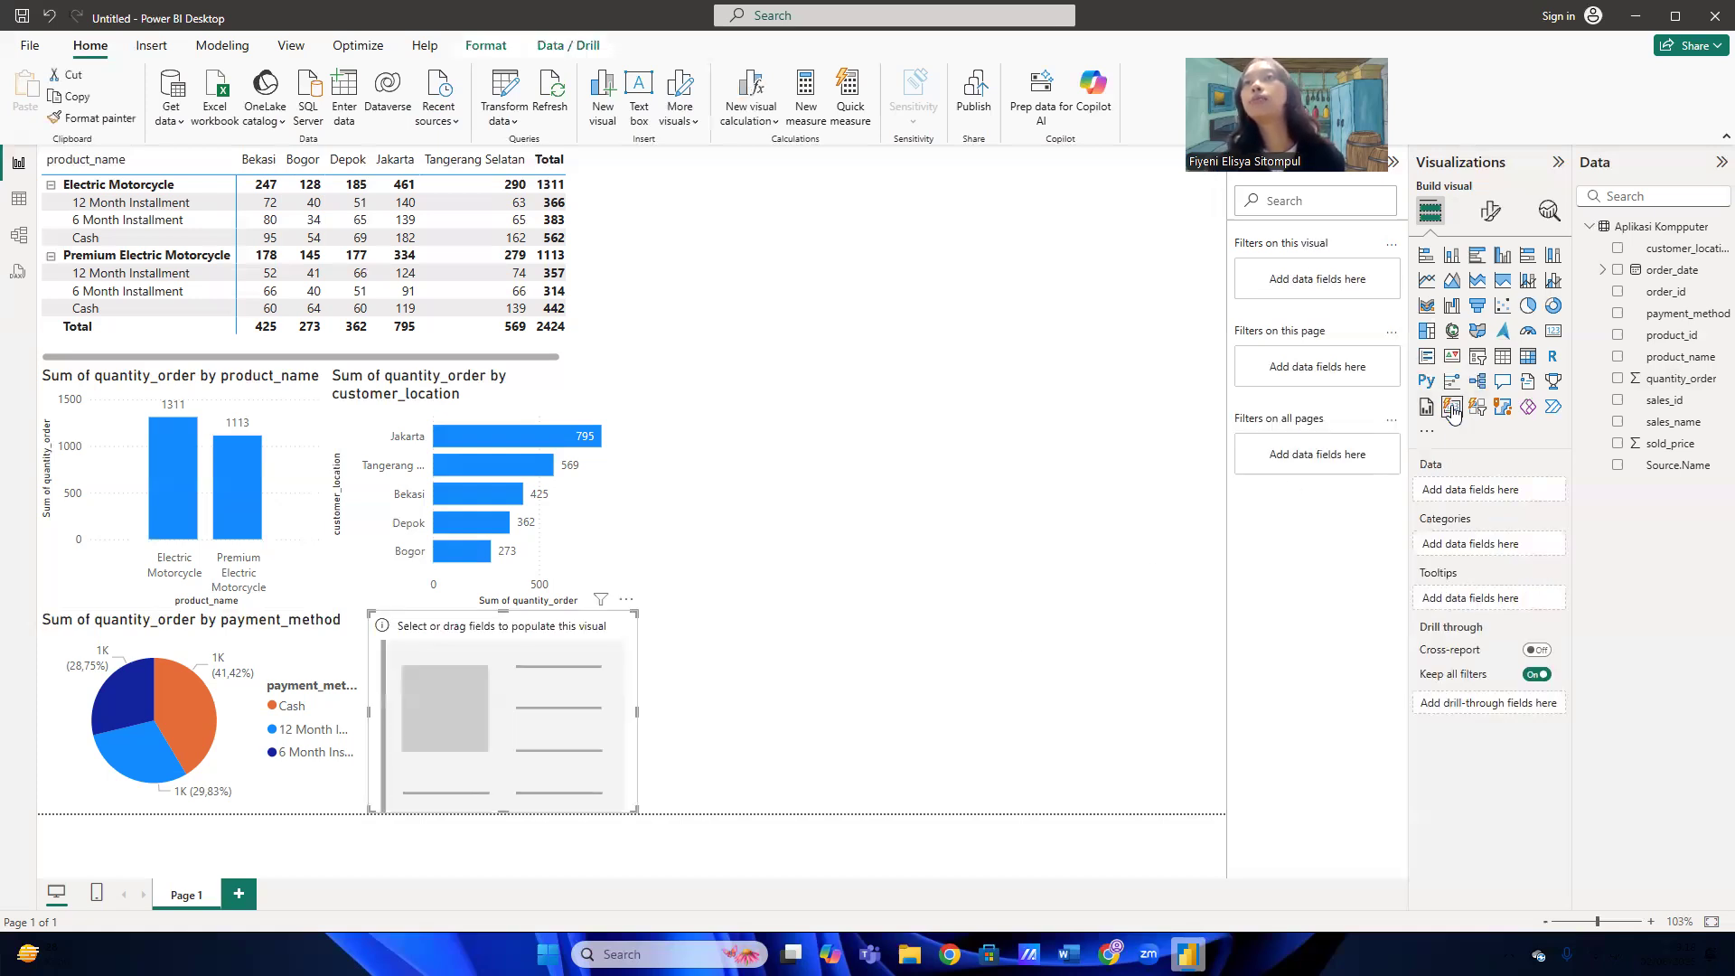
pyautogui.moveTo(459, 696); pyautogui.dragTo(658, 235)
pyautogui.moveTo(837, 345); pyautogui.dragTo(1090, 438)
pyautogui.moveTo(861, 331); pyautogui.dragTo(923, 322)
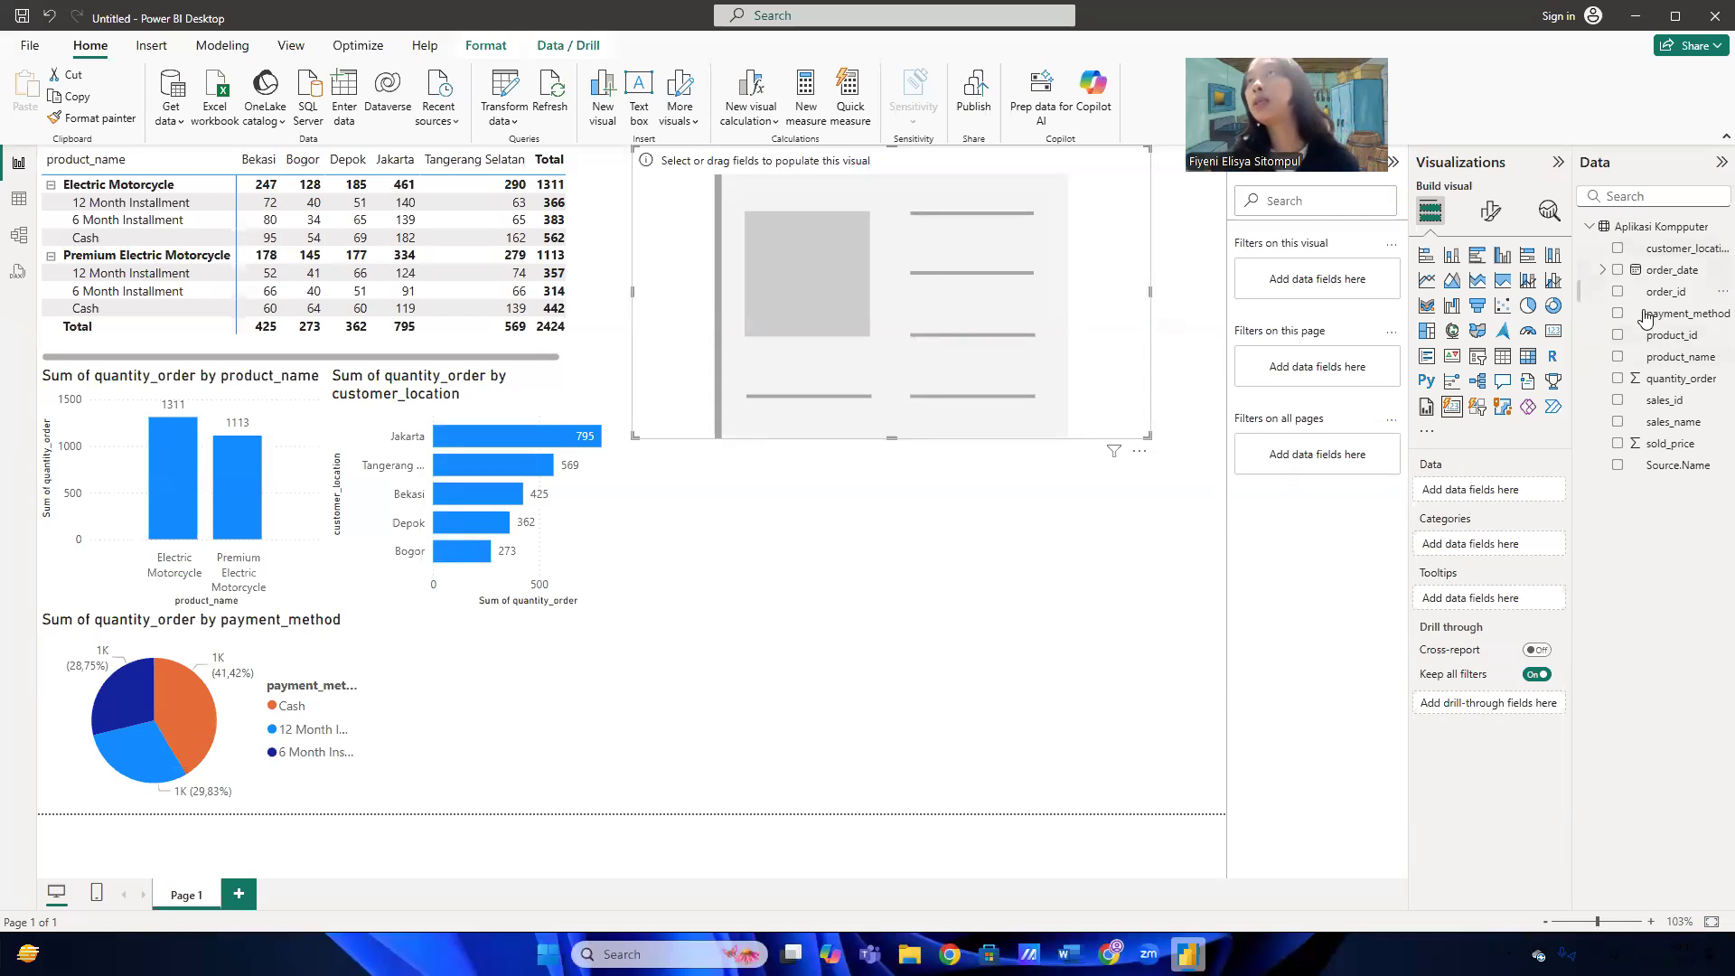
# Show the sum of quantity_order per sales_name category in the card visual and make it taller
pyautogui.click(1619, 422)
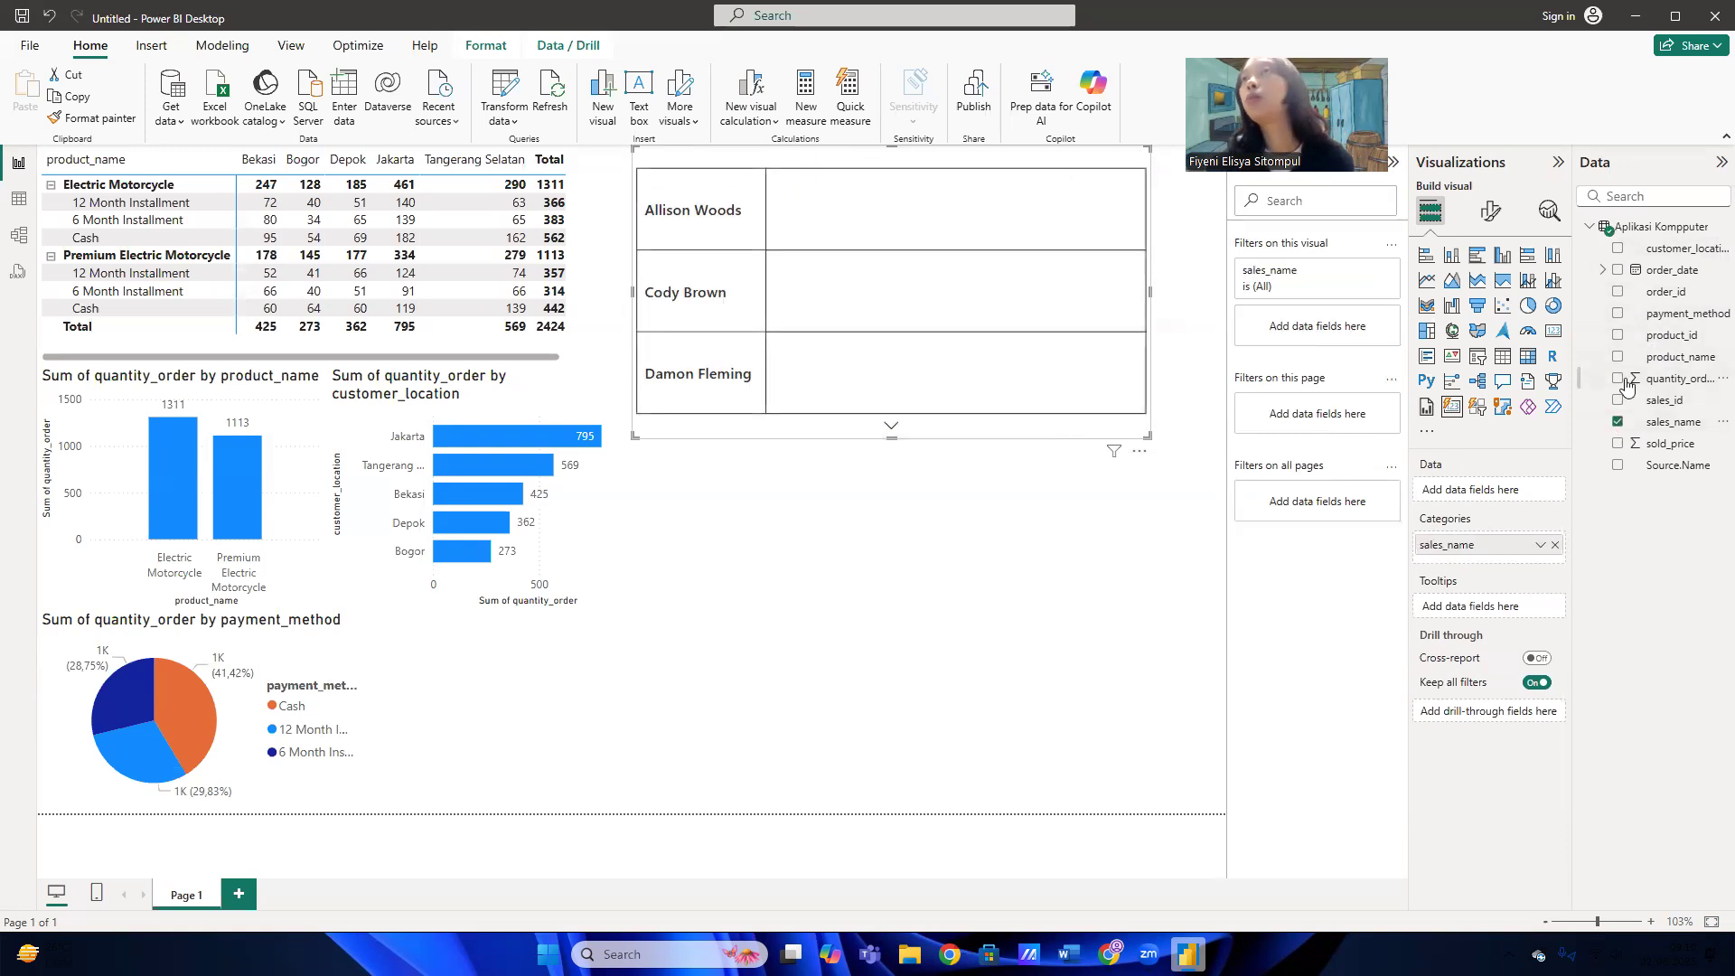
pyautogui.click(1618, 379)
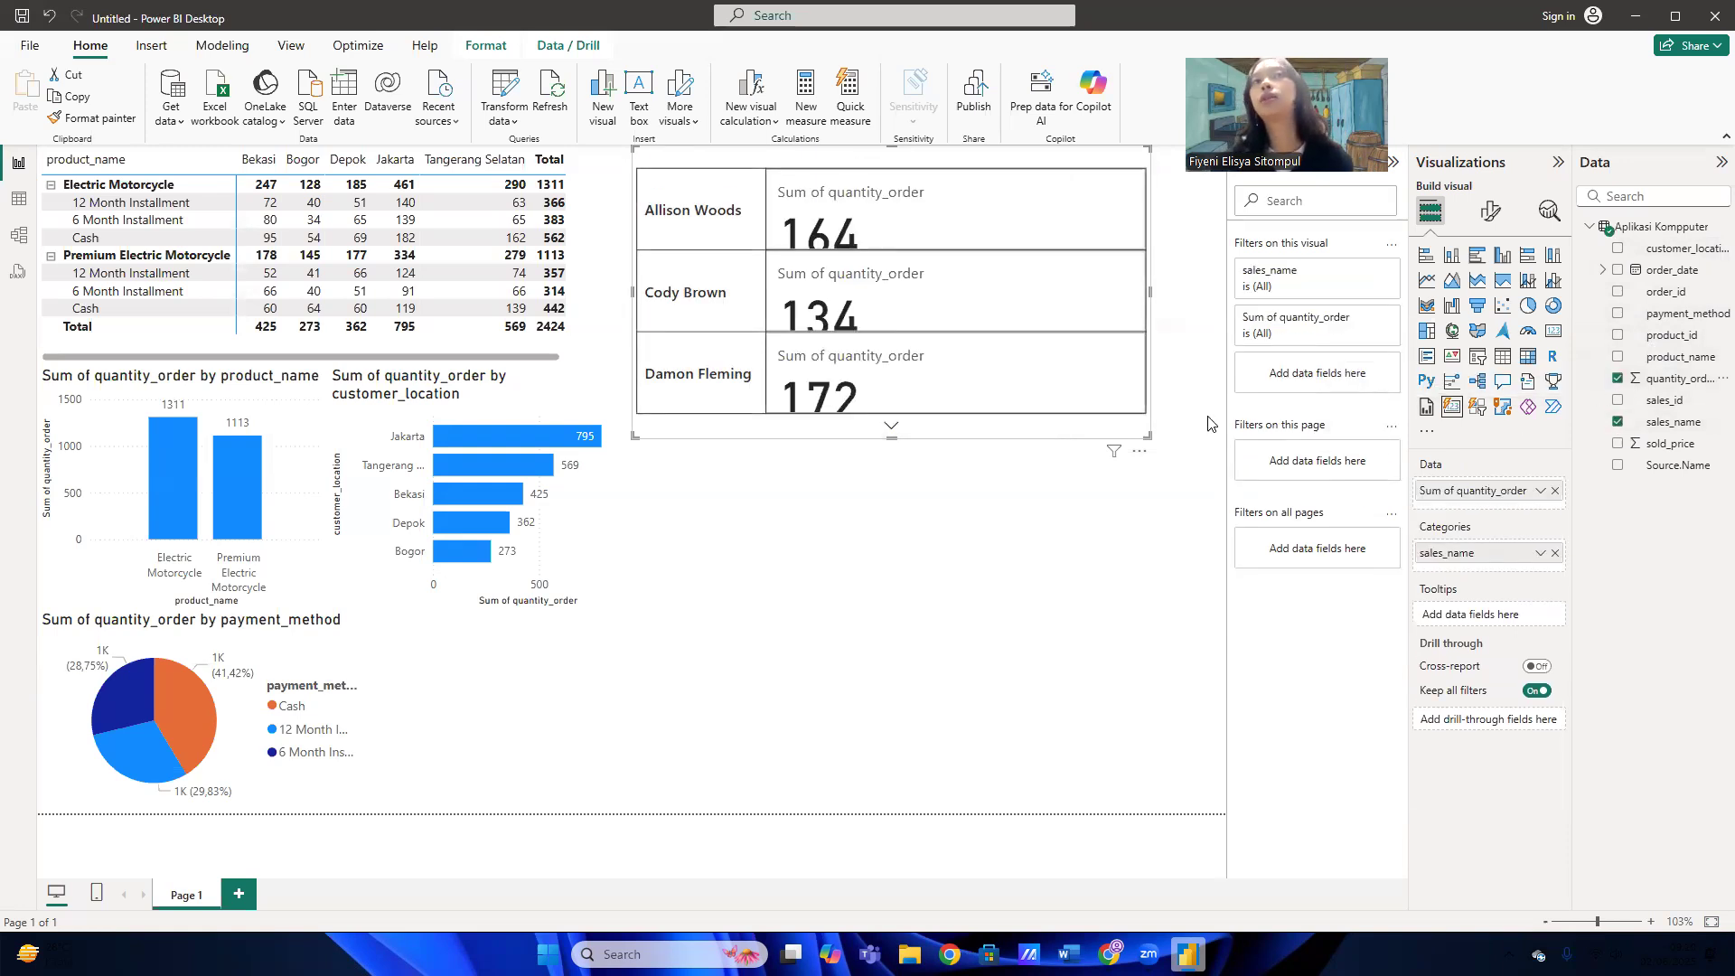
pyautogui.moveTo(891, 437); pyautogui.dragTo(899, 561)
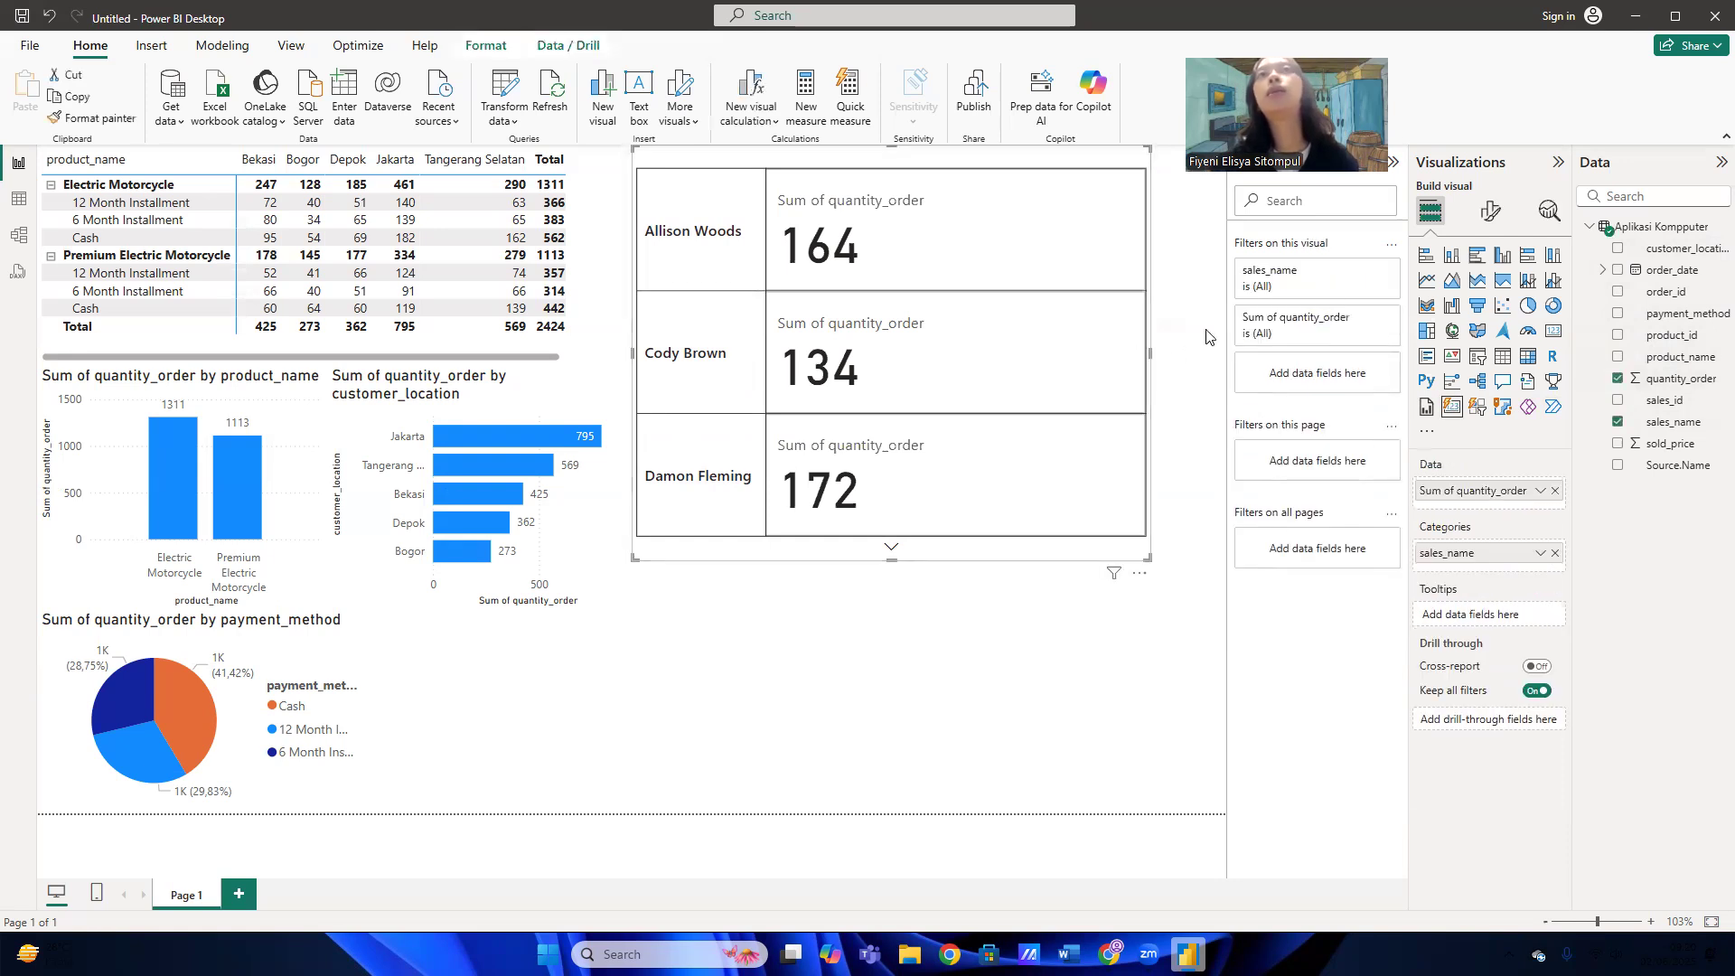
# Set the card visual's layout arrangement to Grid and make it tall enough to show three full rows
pyautogui.click(1491, 211)
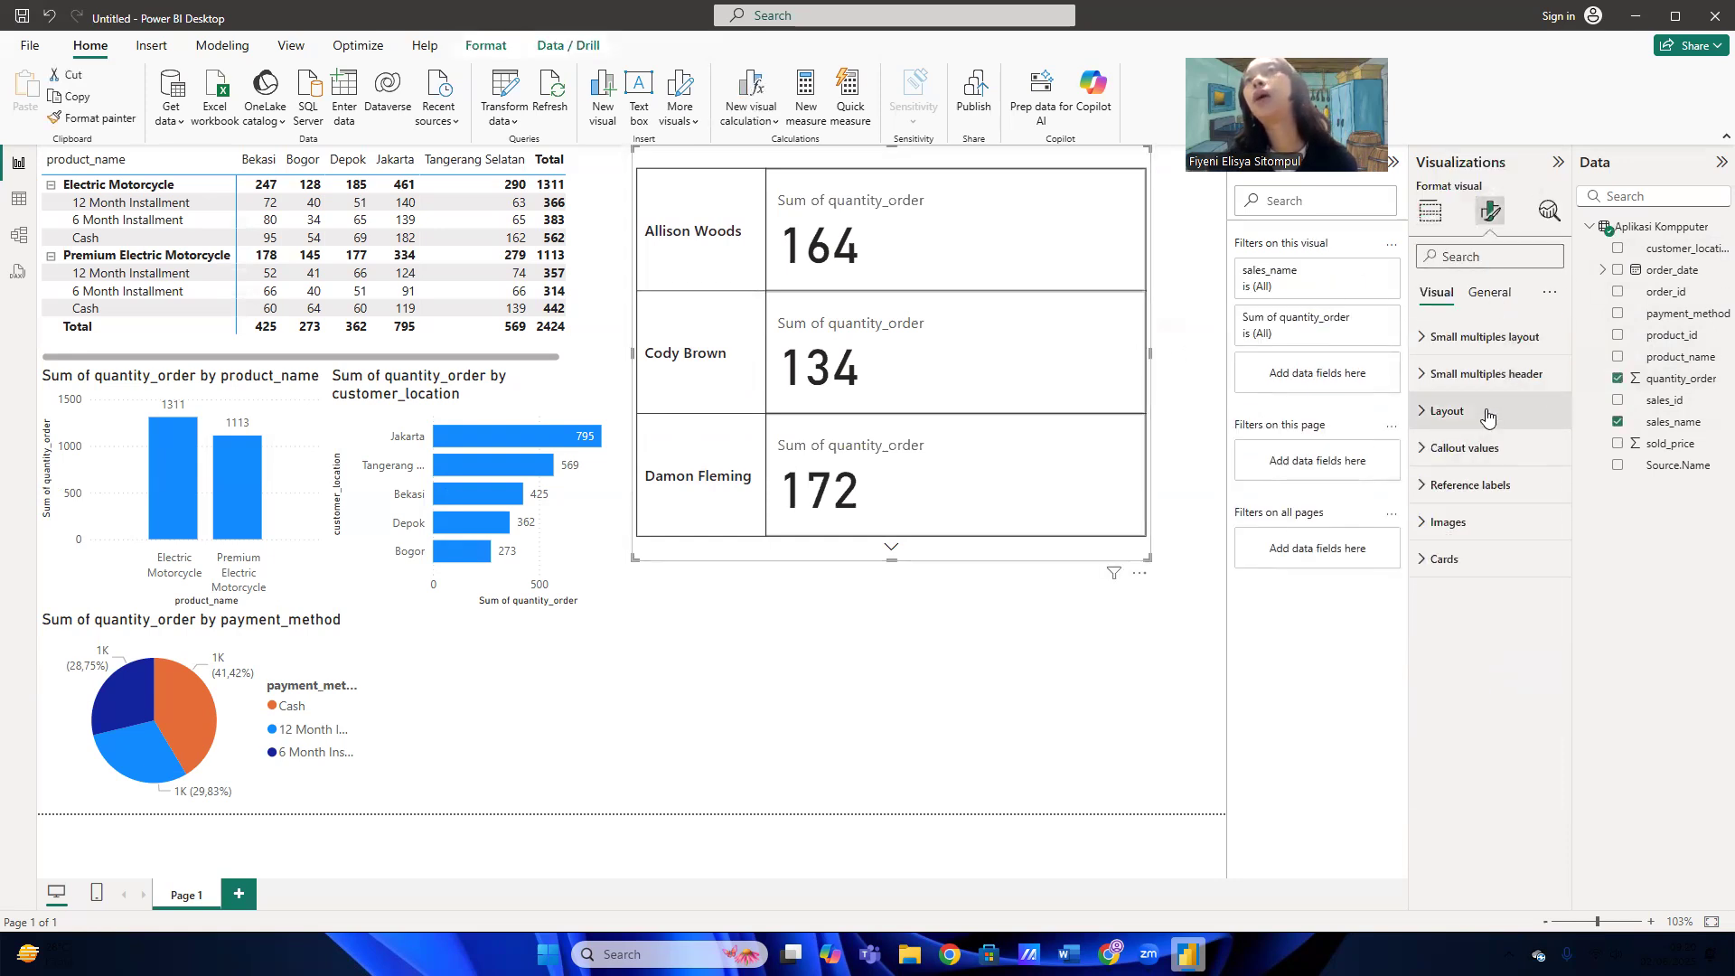
pyautogui.click(1487, 414)
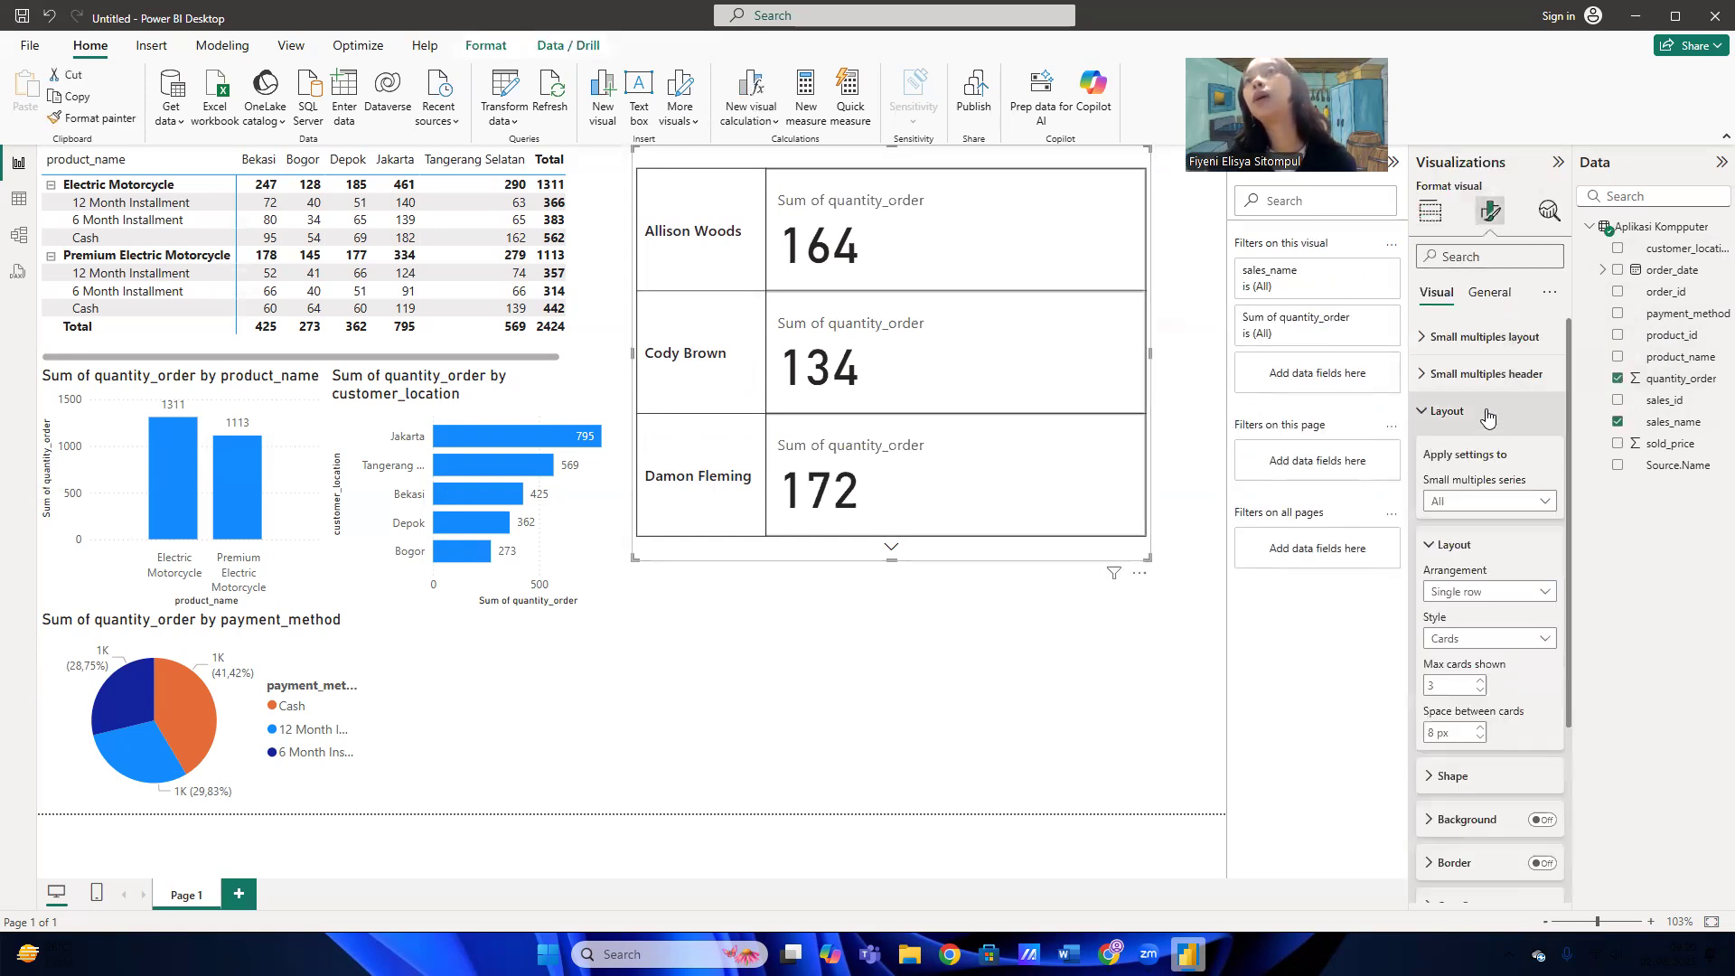
pyautogui.click(1498, 601)
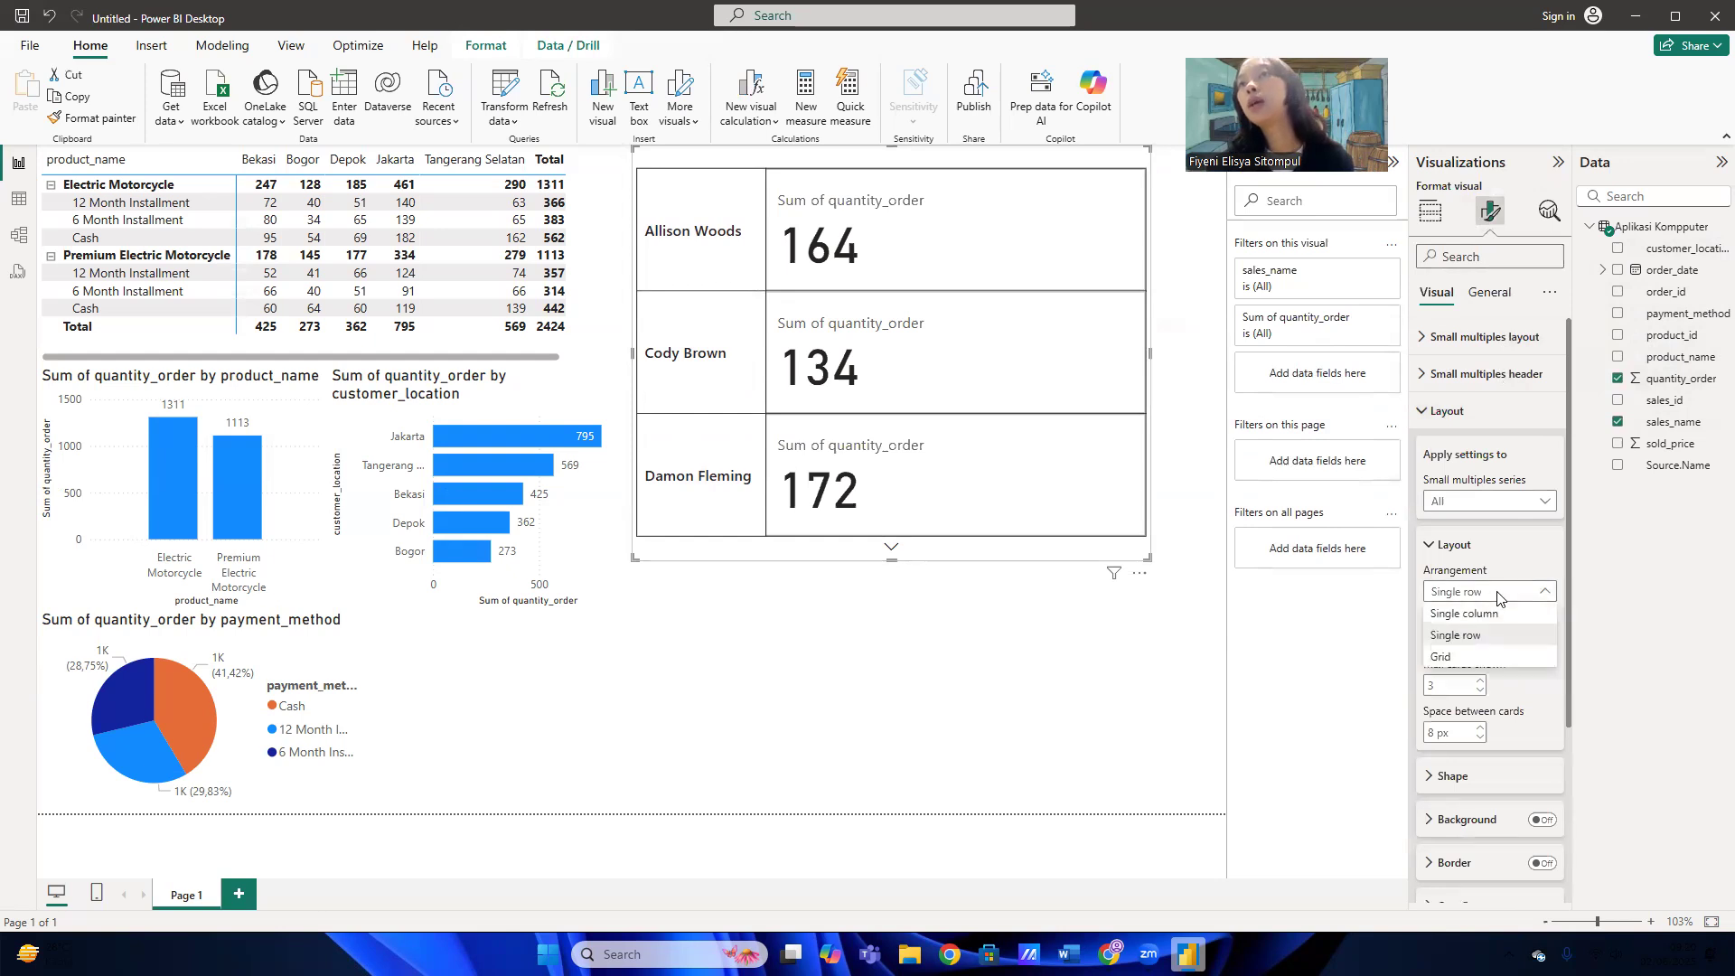
pyautogui.click(1482, 661)
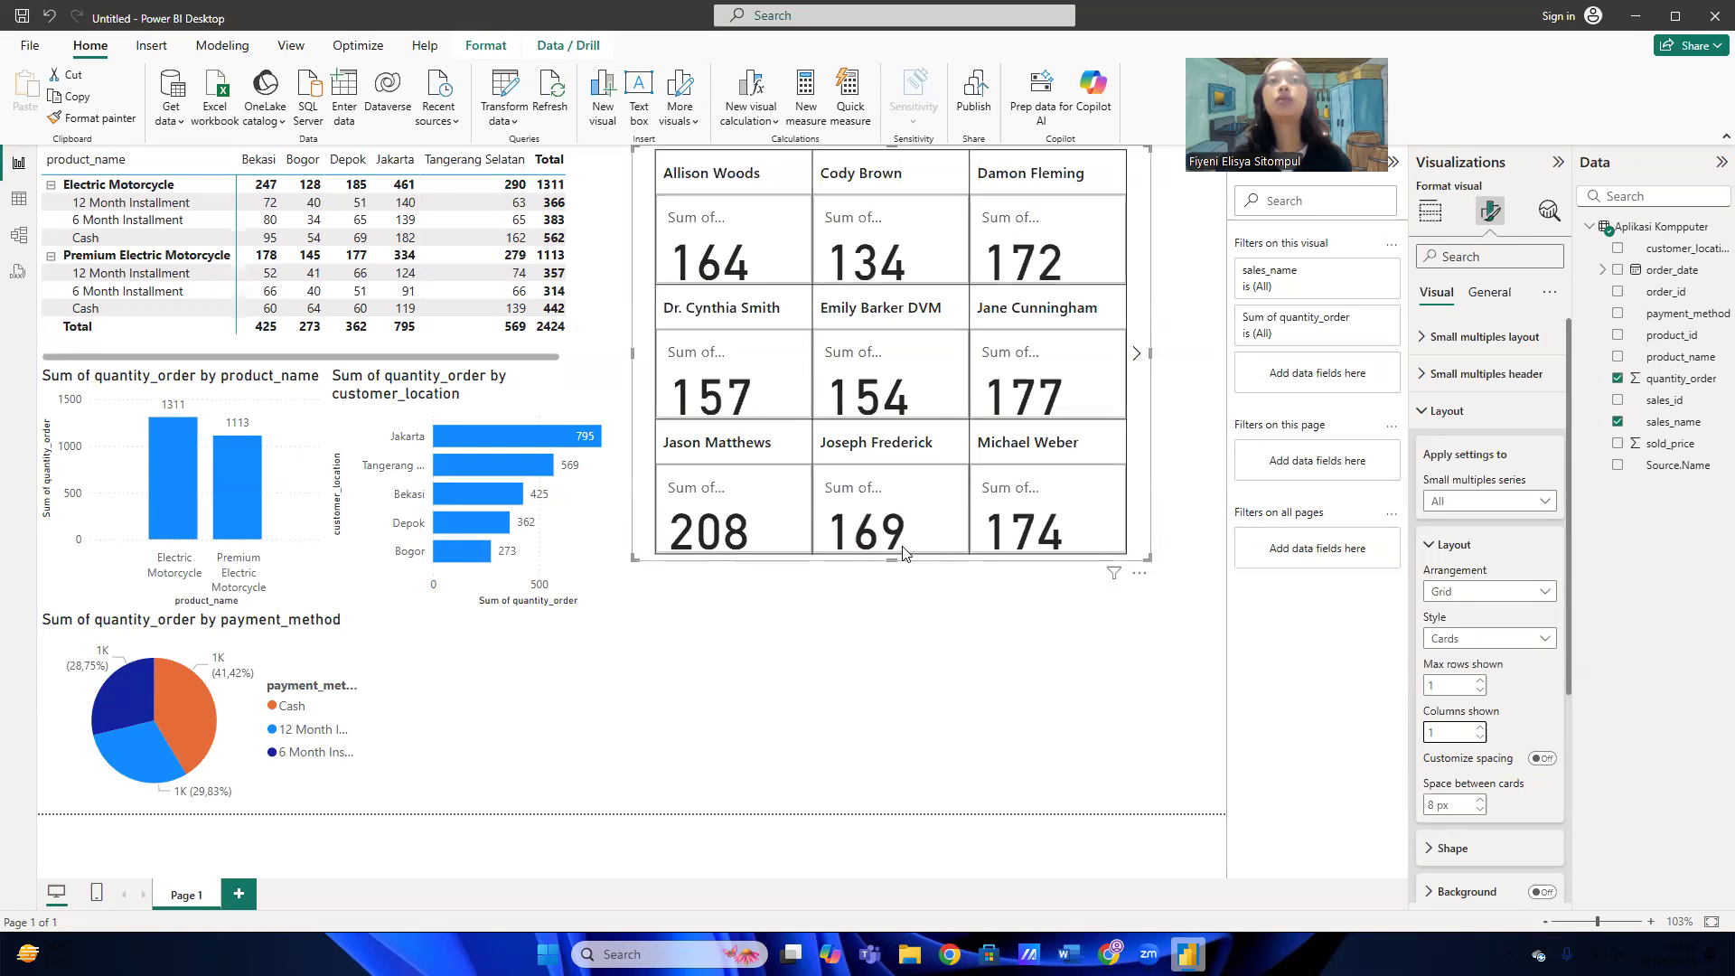
pyautogui.moveTo(903, 553); pyautogui.dragTo(894, 578)
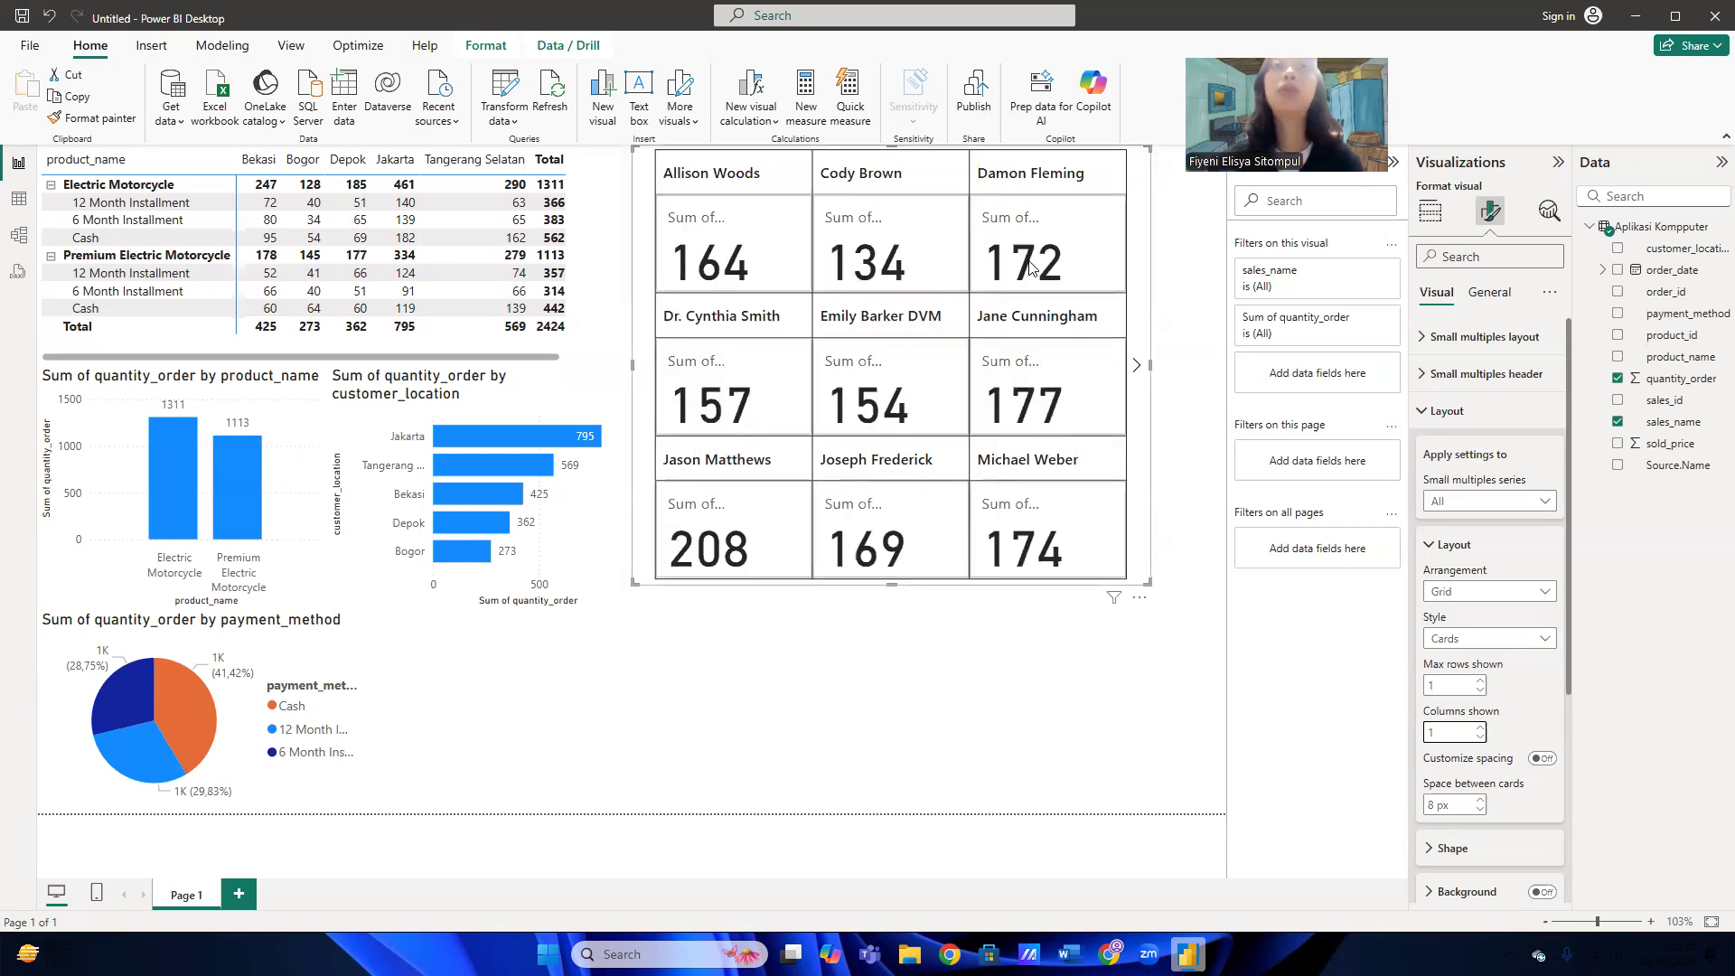
# Page through the remaining sales_name cards and return to the first set
pyautogui.click(1137, 373)
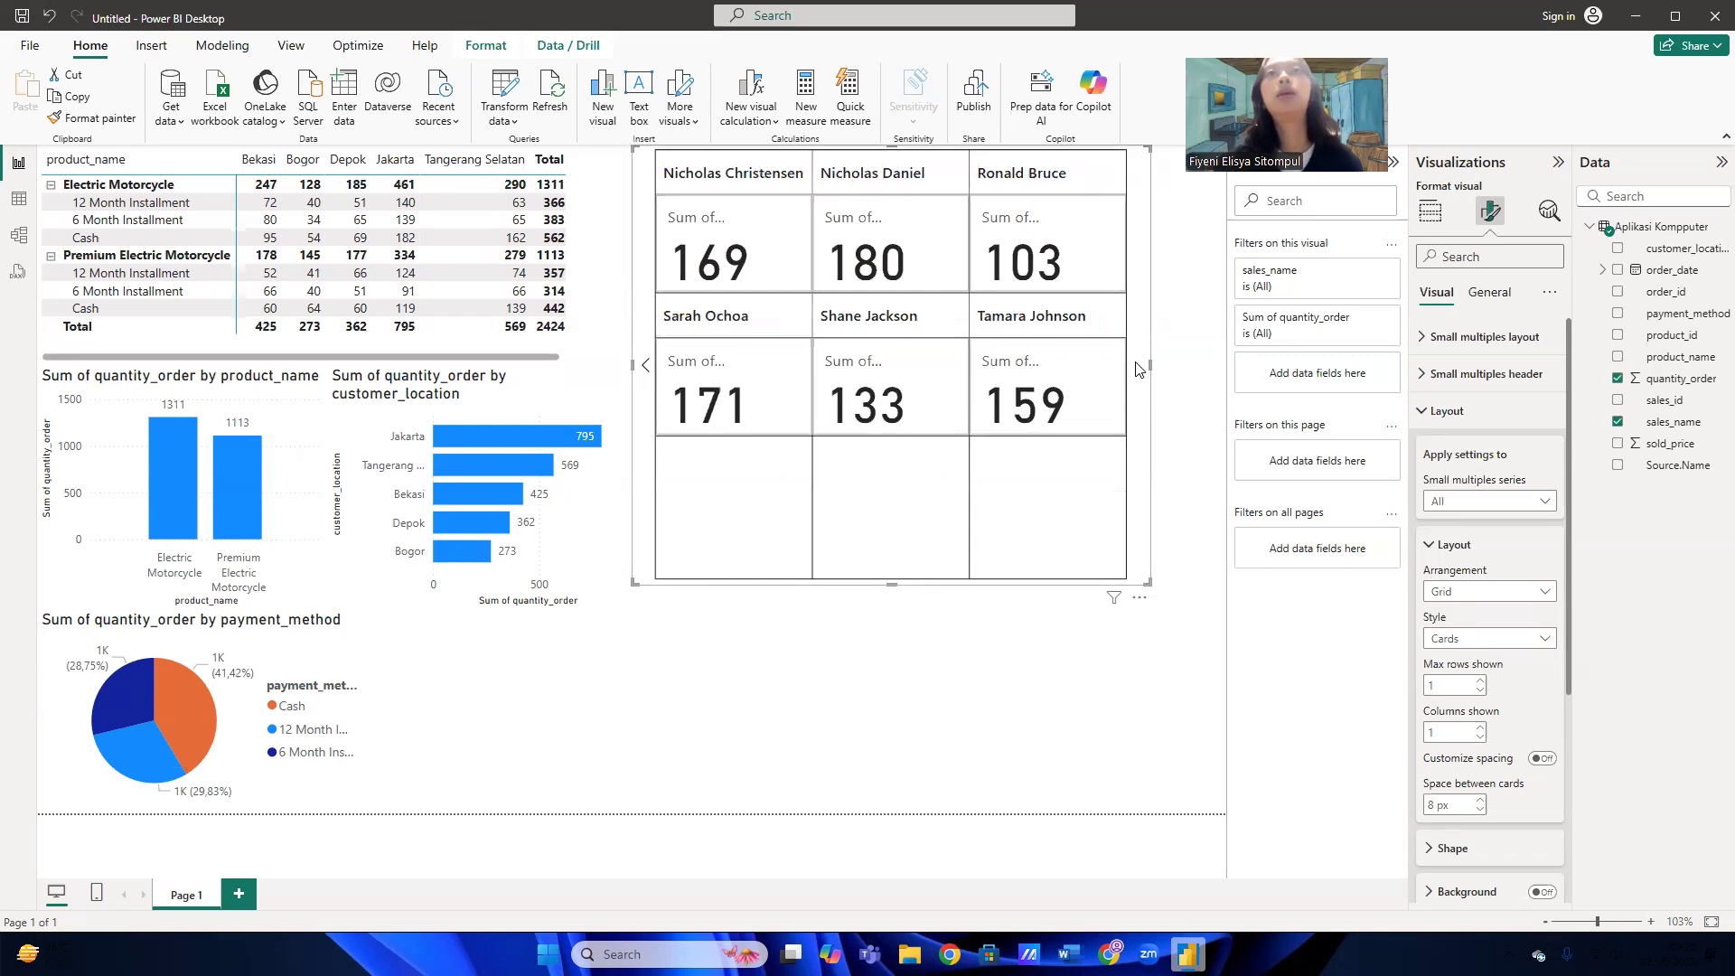
pyautogui.click(647, 367)
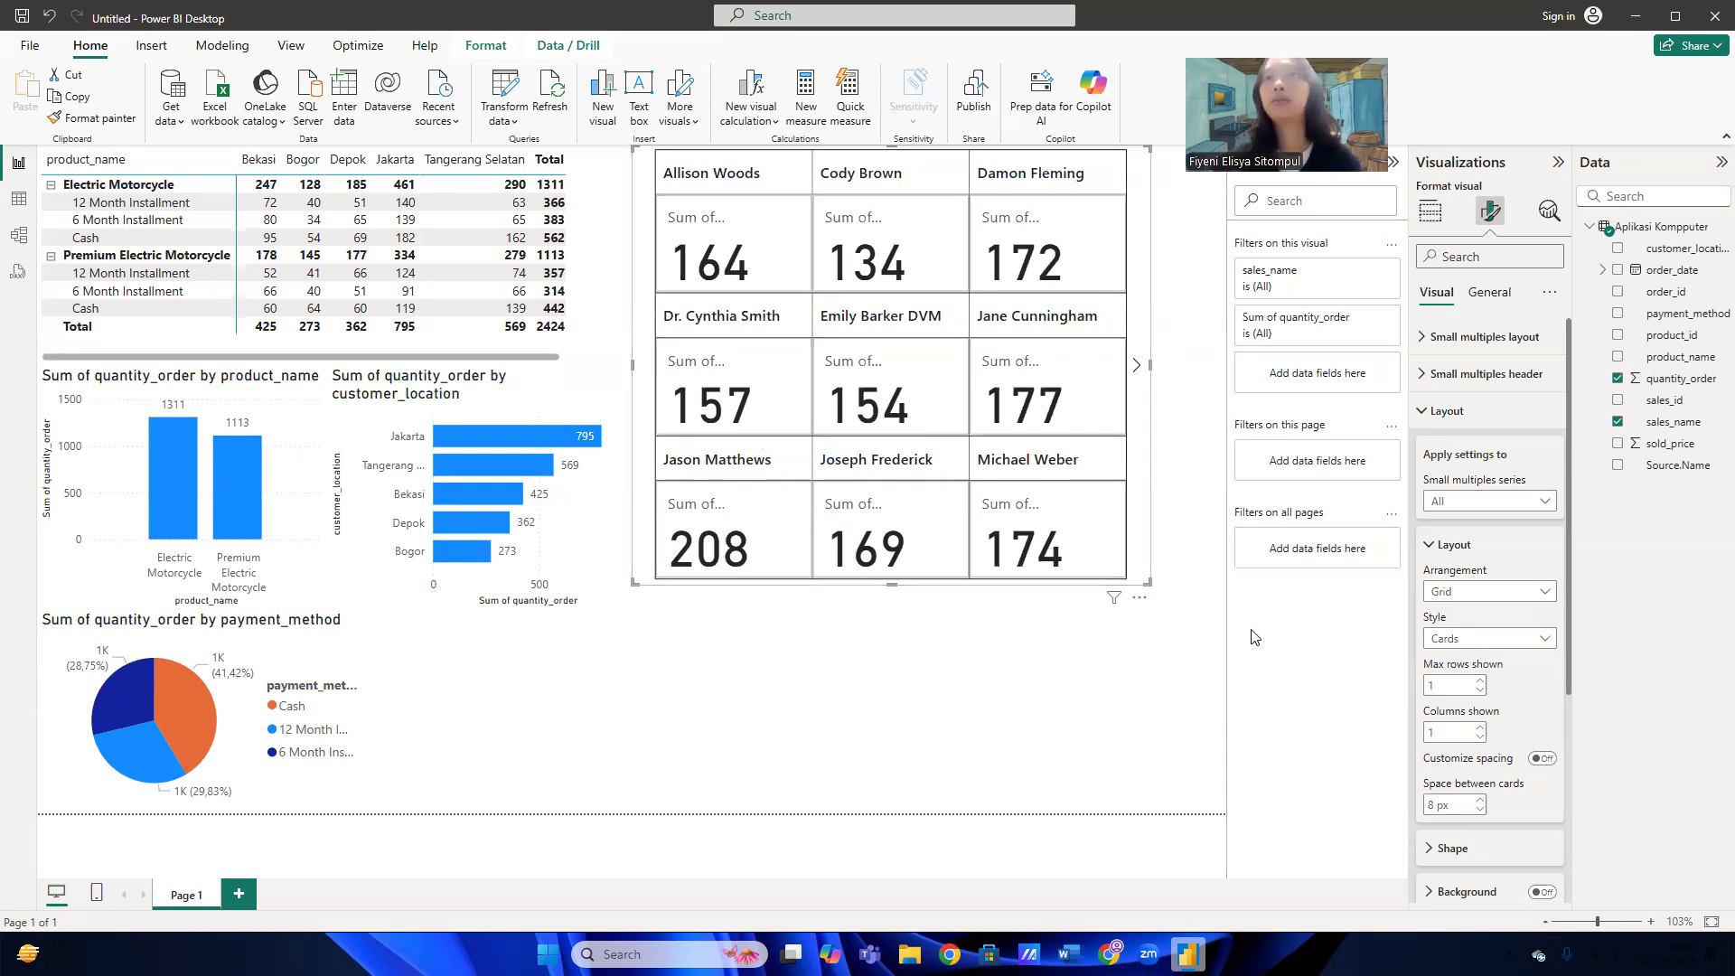
pyautogui.click(1195, 637)
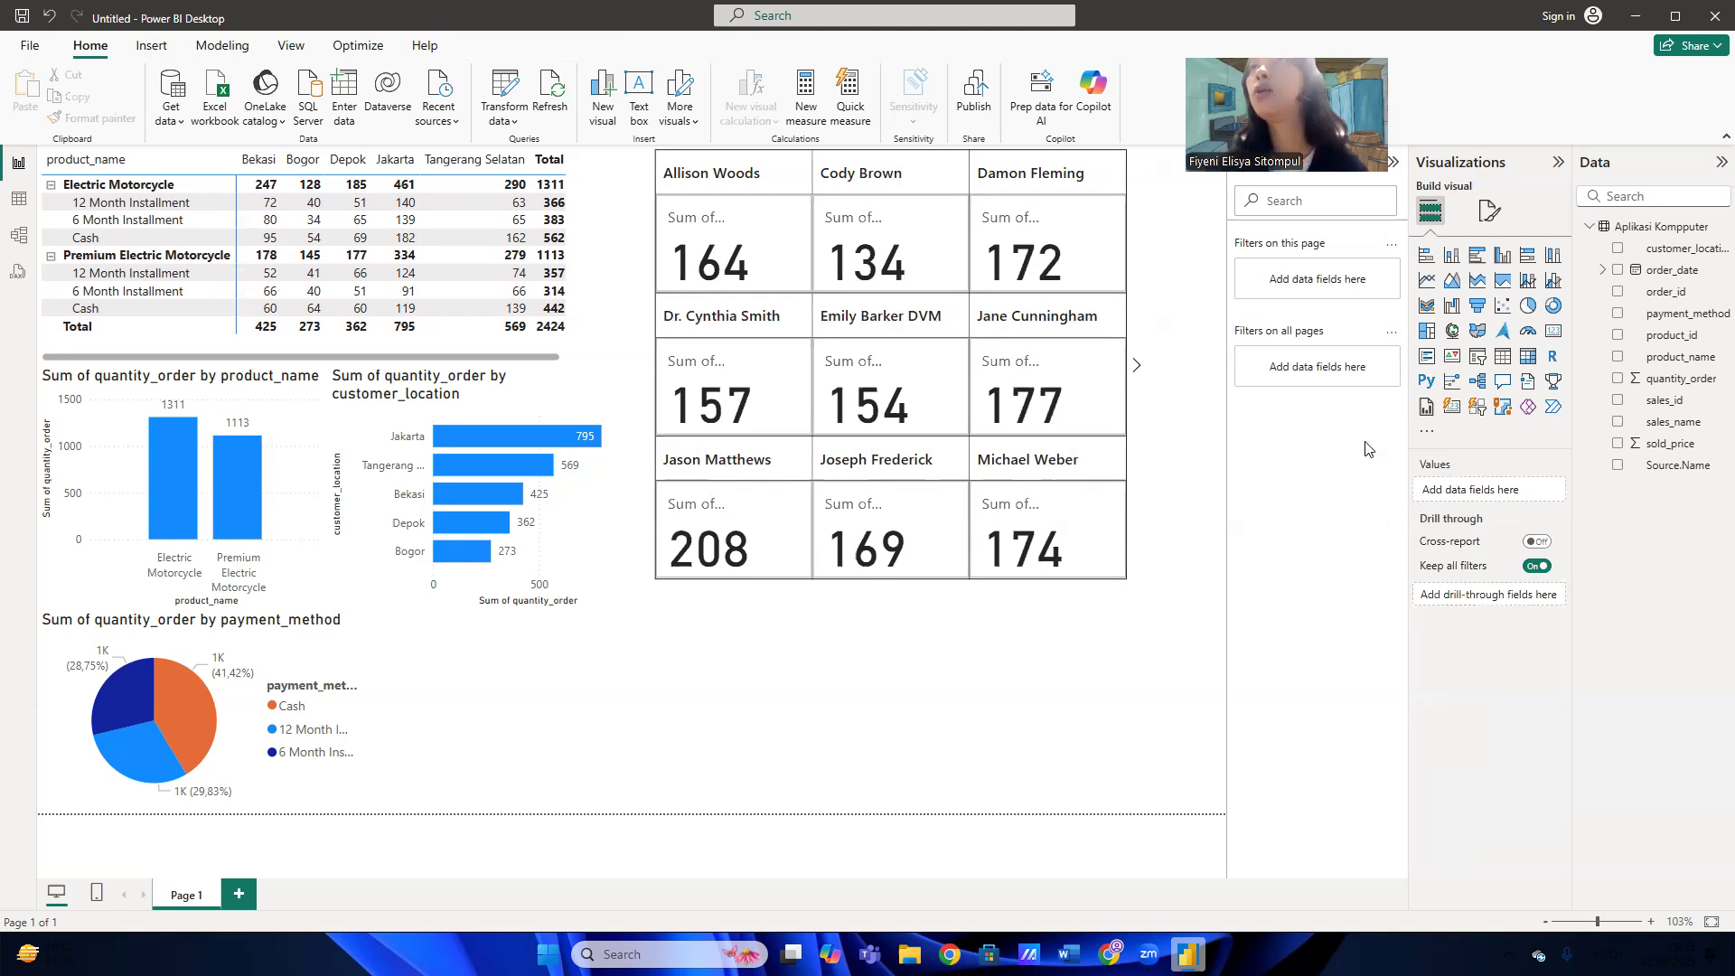
# Insert an order_date slicer beside the pie chart and set its end date to 31/01/2025
pyautogui.click(1480, 358)
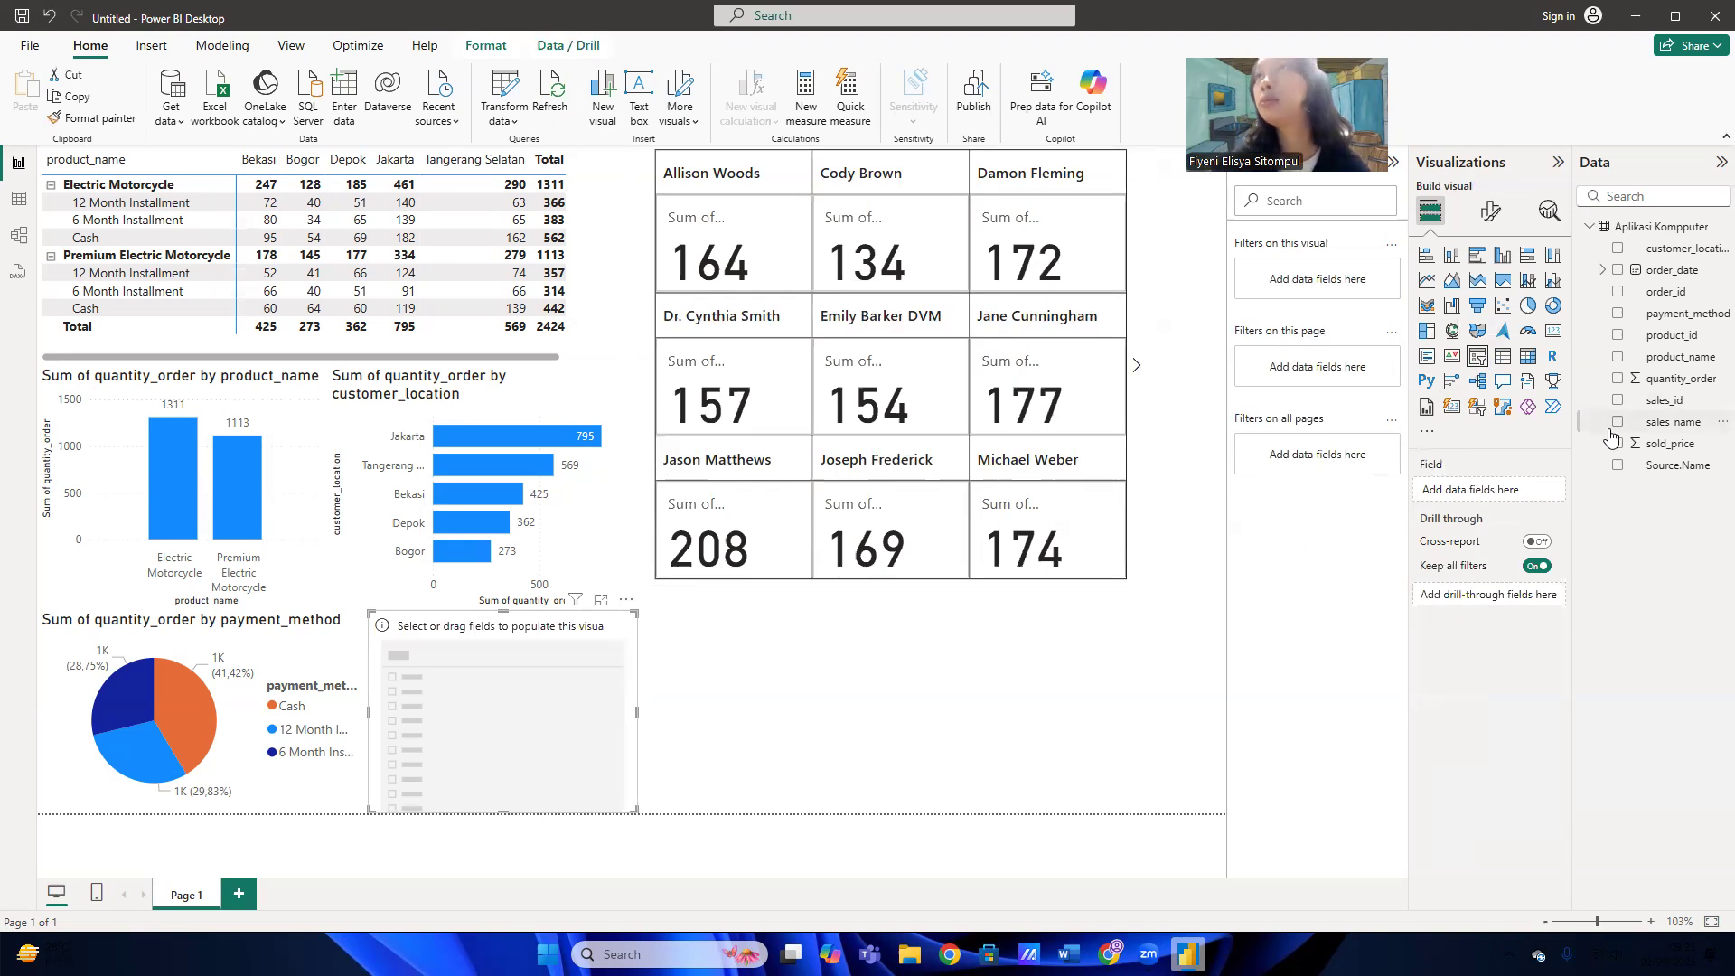
pyautogui.click(1618, 271)
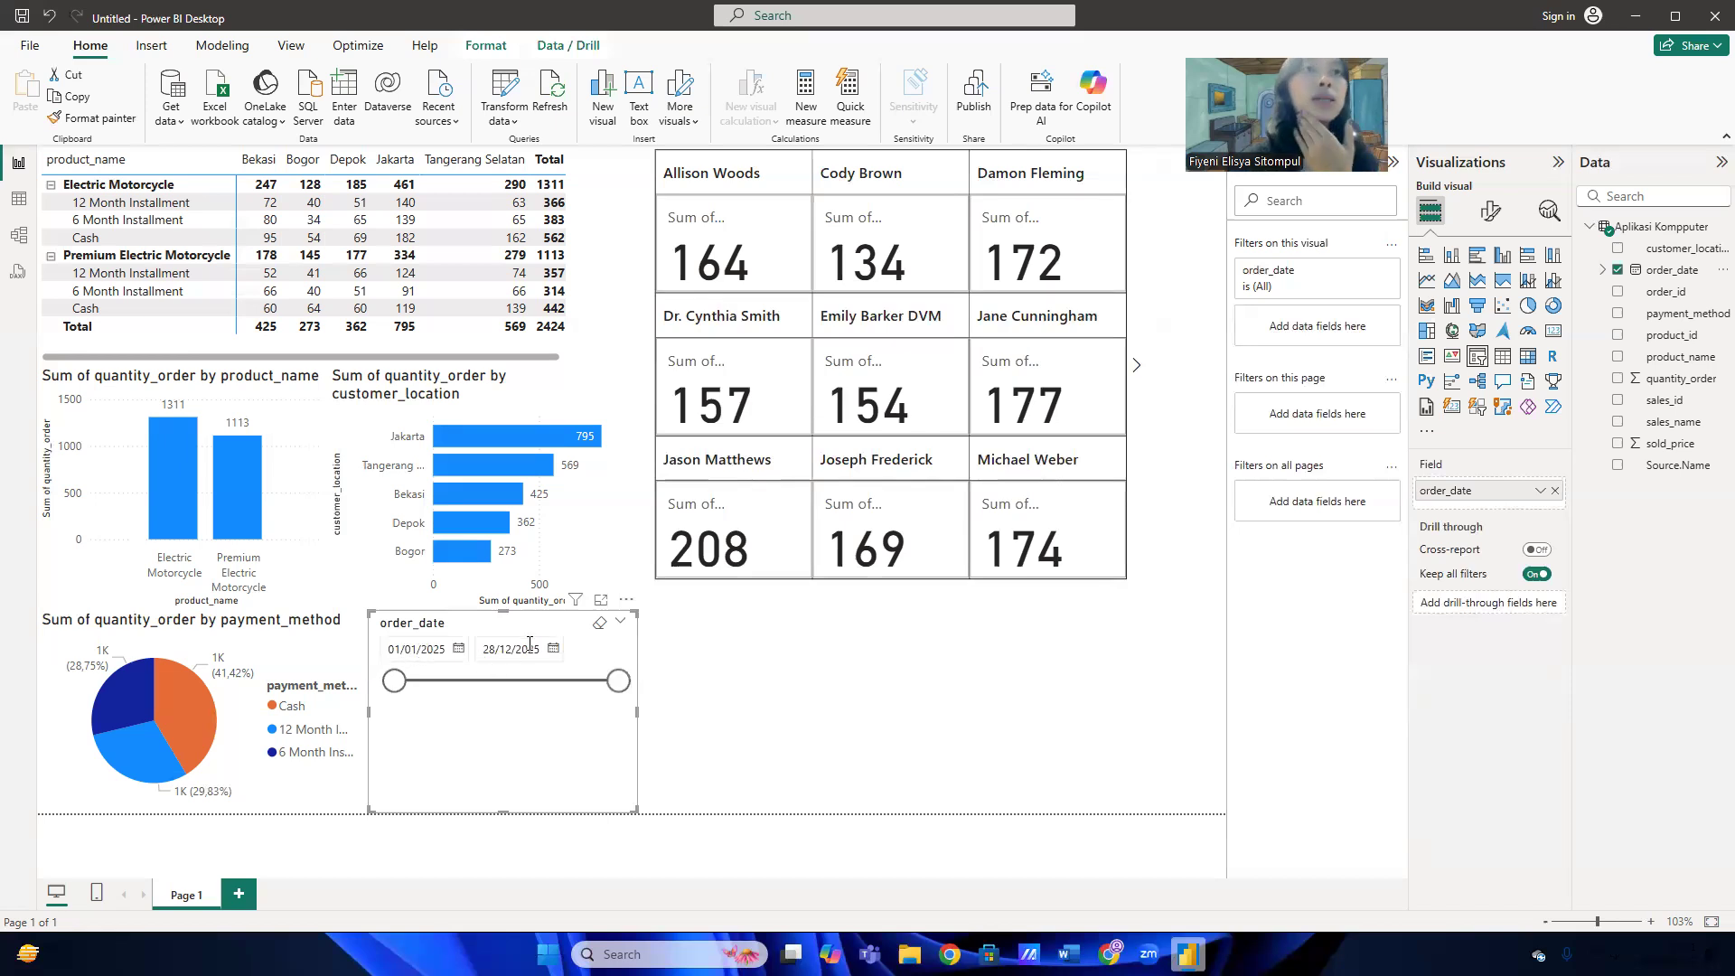
pyautogui.press('BackSpace')
pyautogui.press('BackSpace')
pyautogui.write('31')
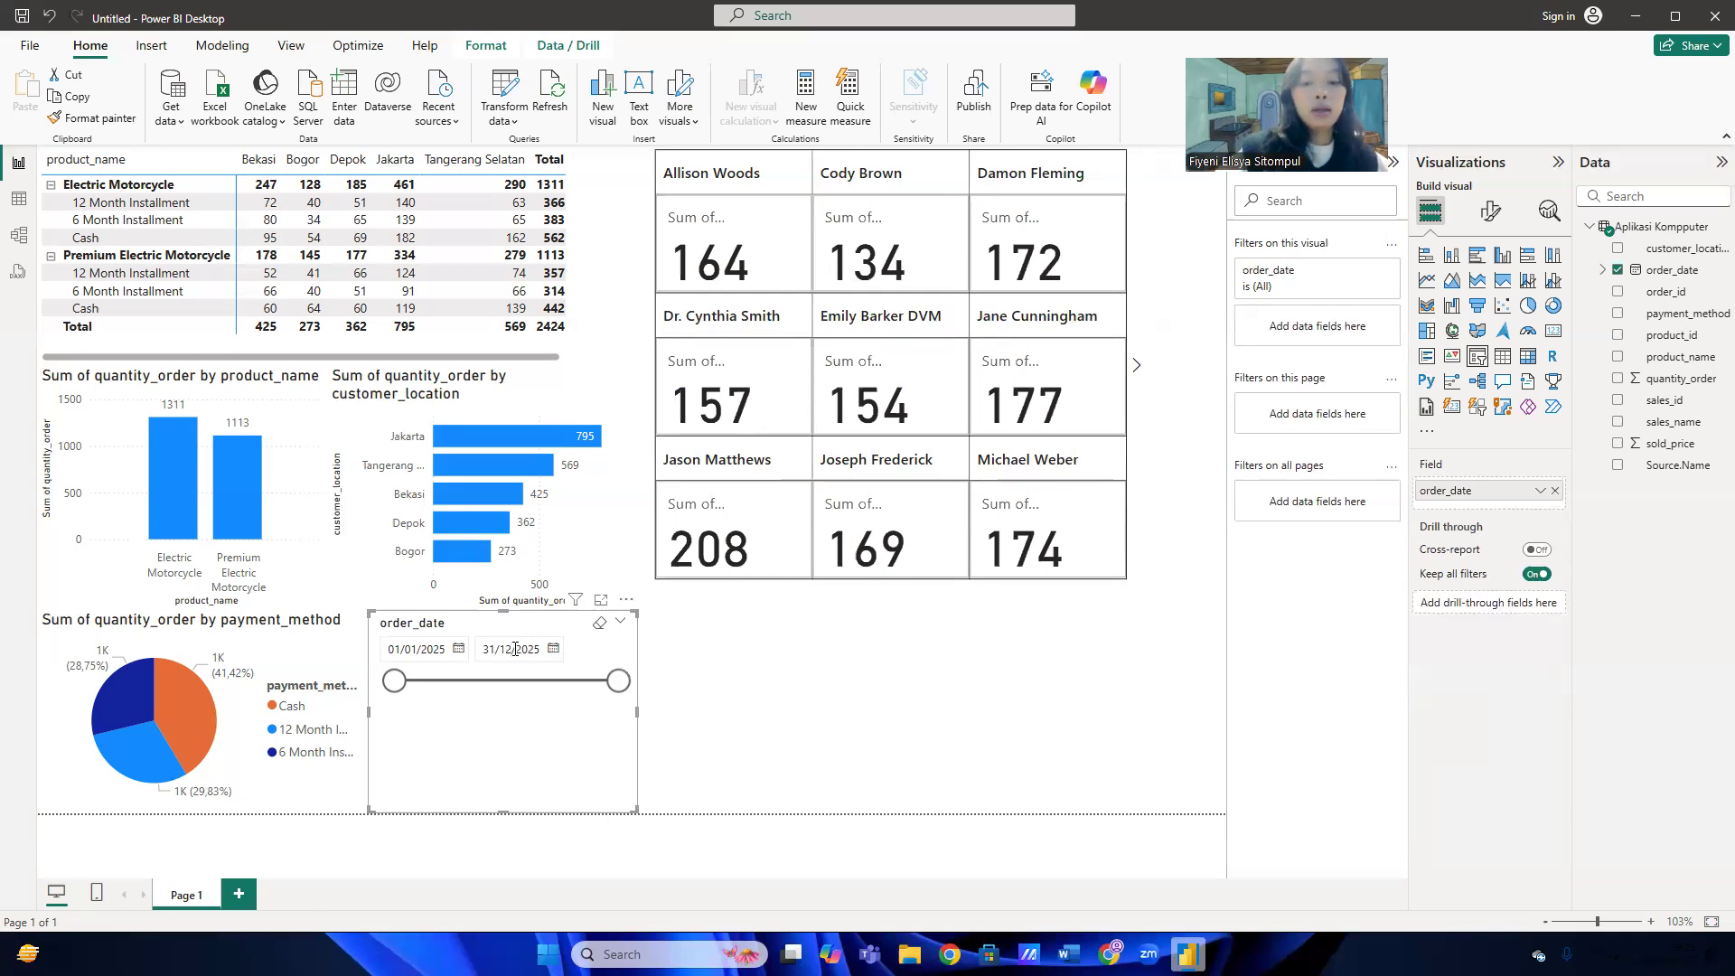
pyautogui.write('01')
pyautogui.press('BackSpace')
pyautogui.press('BackSpace')
pyautogui.press('BackSpace')
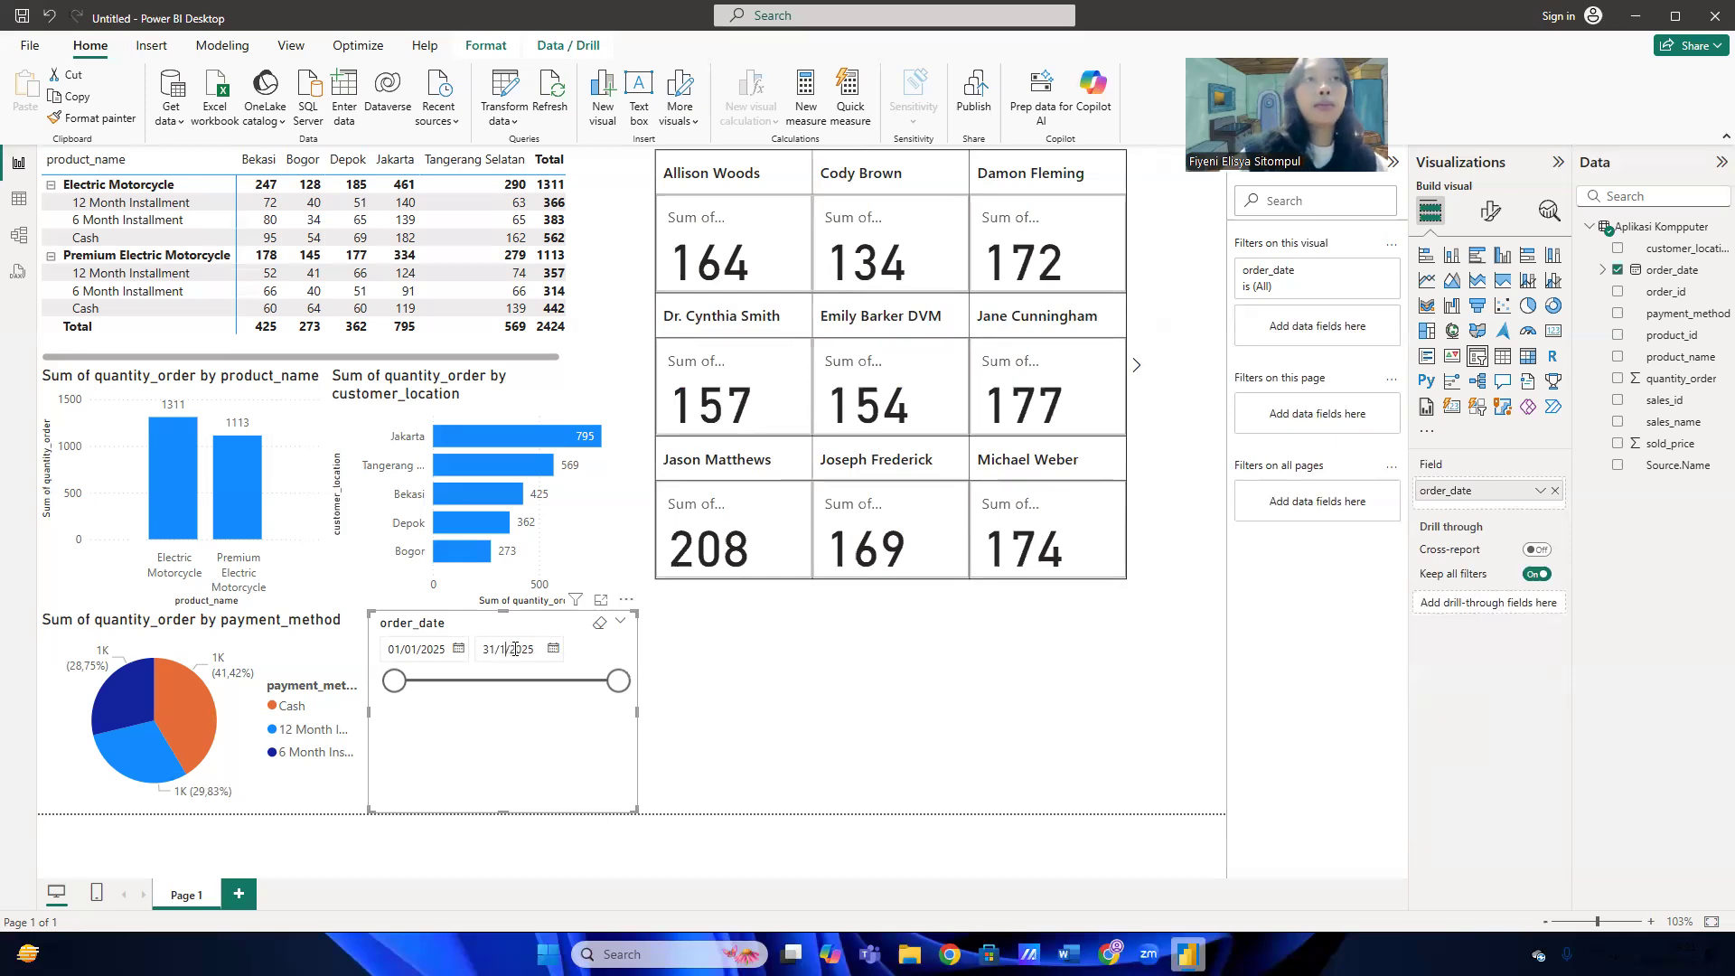
pyautogui.write('0')
pyautogui.press('Return')
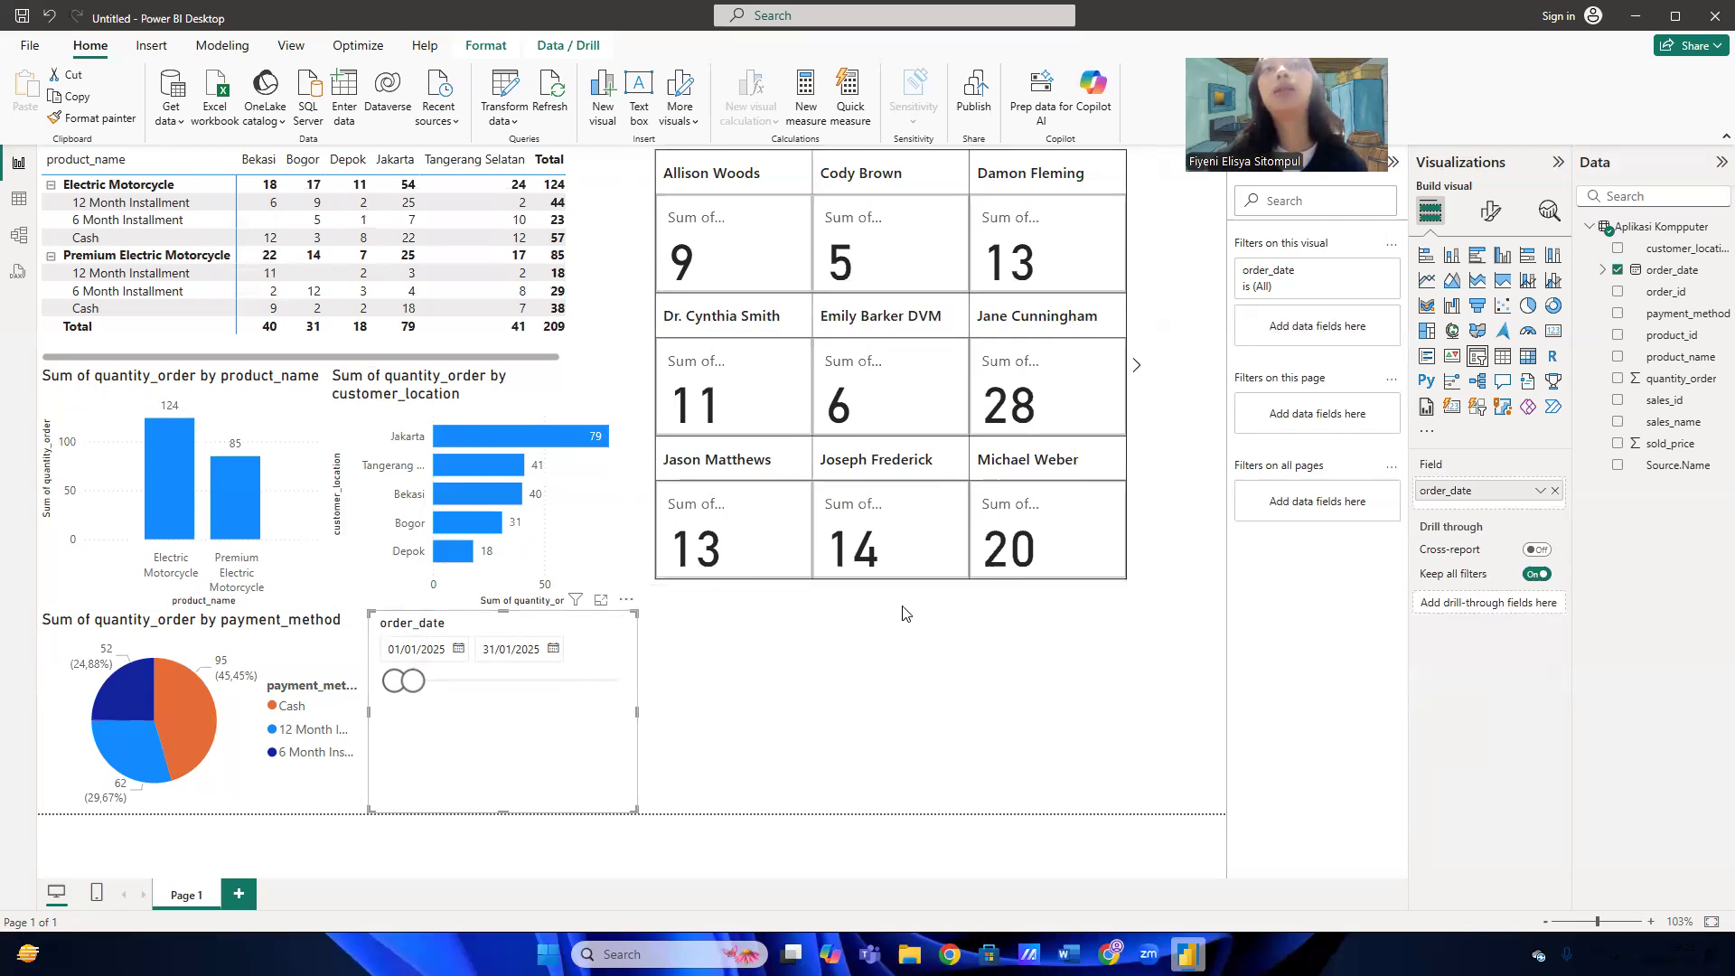
pyautogui.click(897, 575)
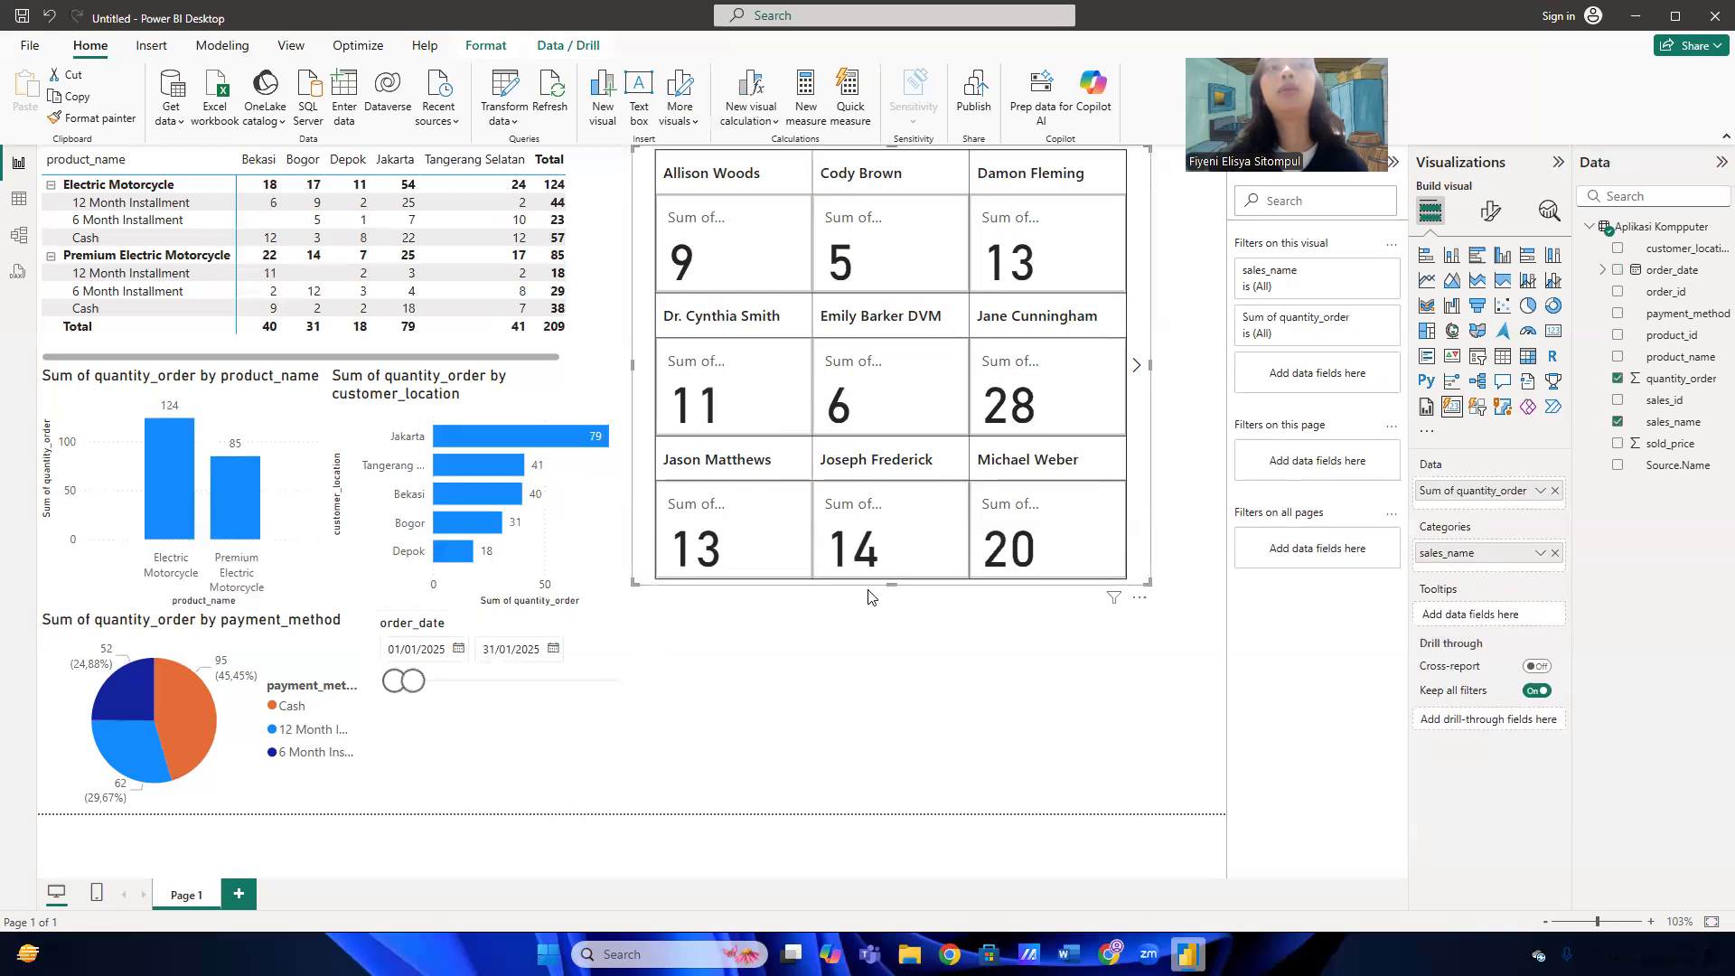
pyautogui.click(553, 729)
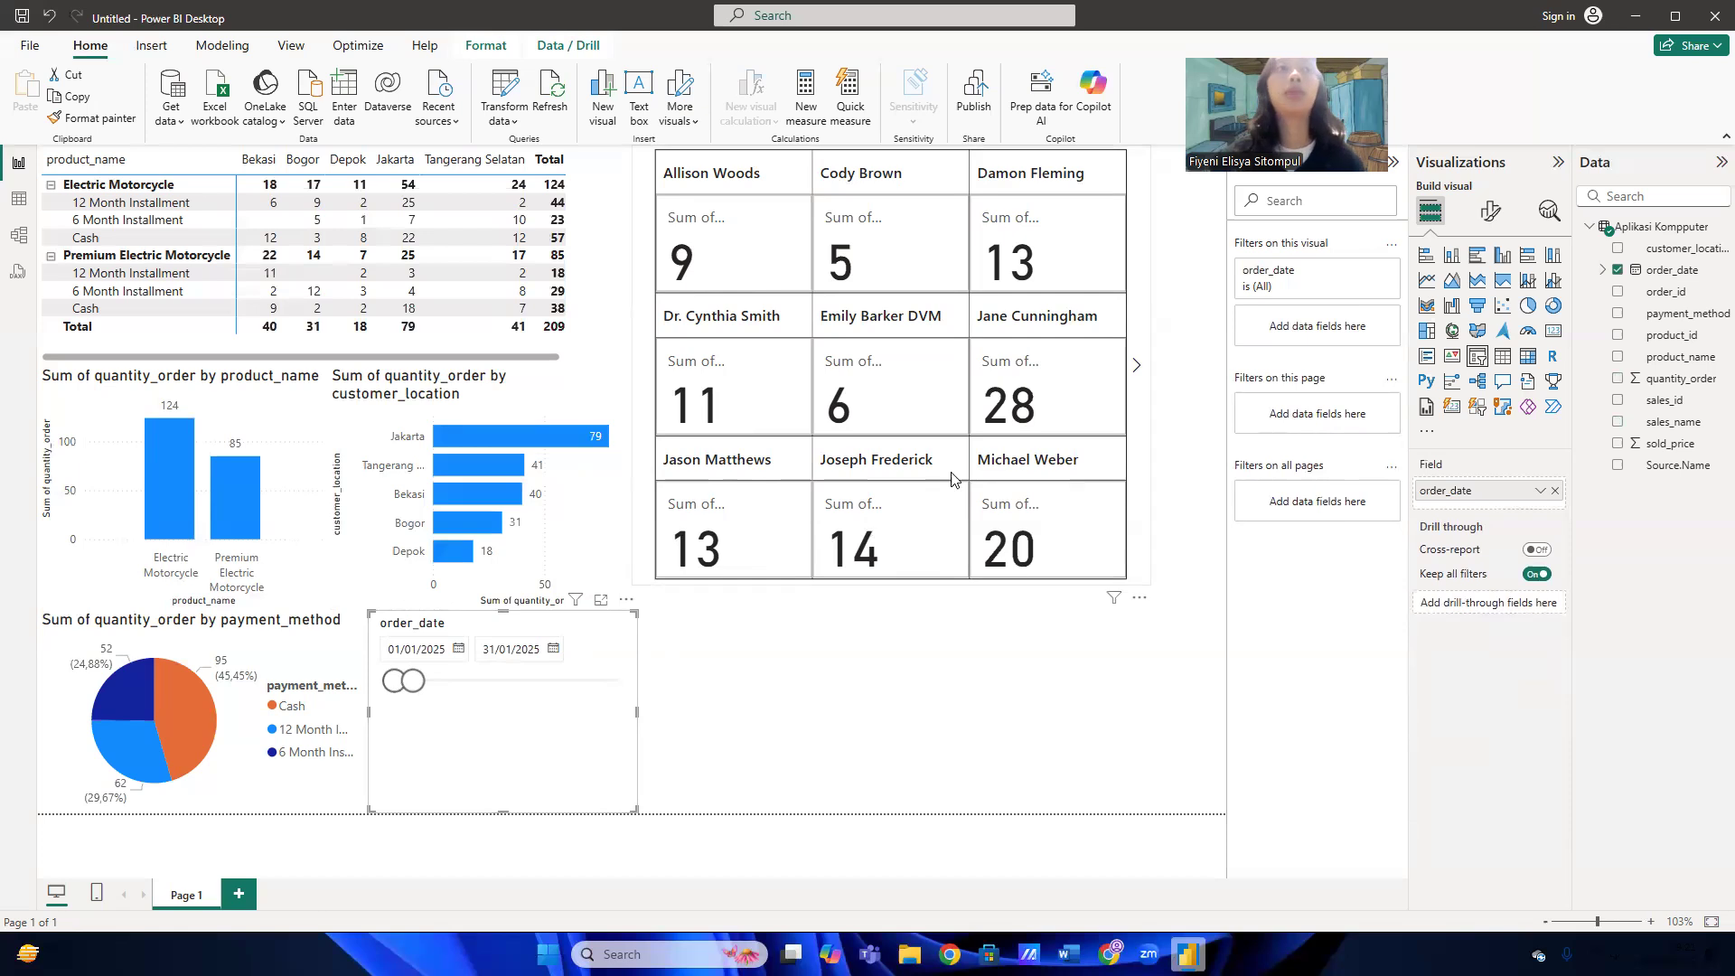
pyautogui.click(923, 635)
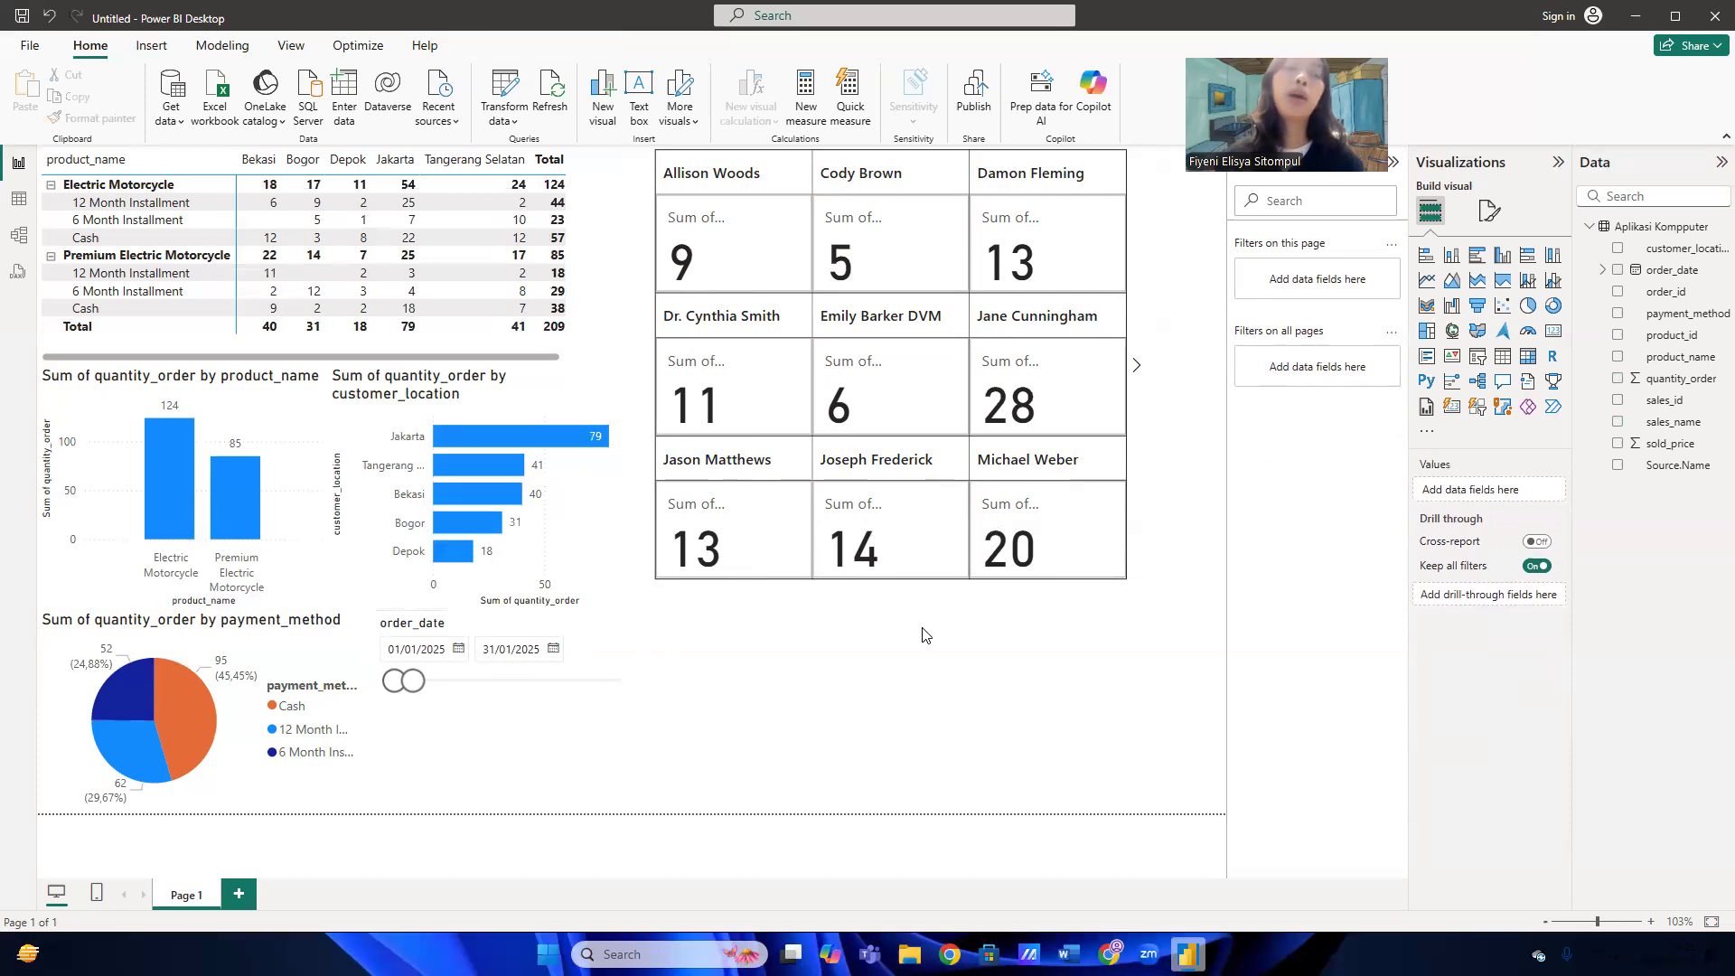